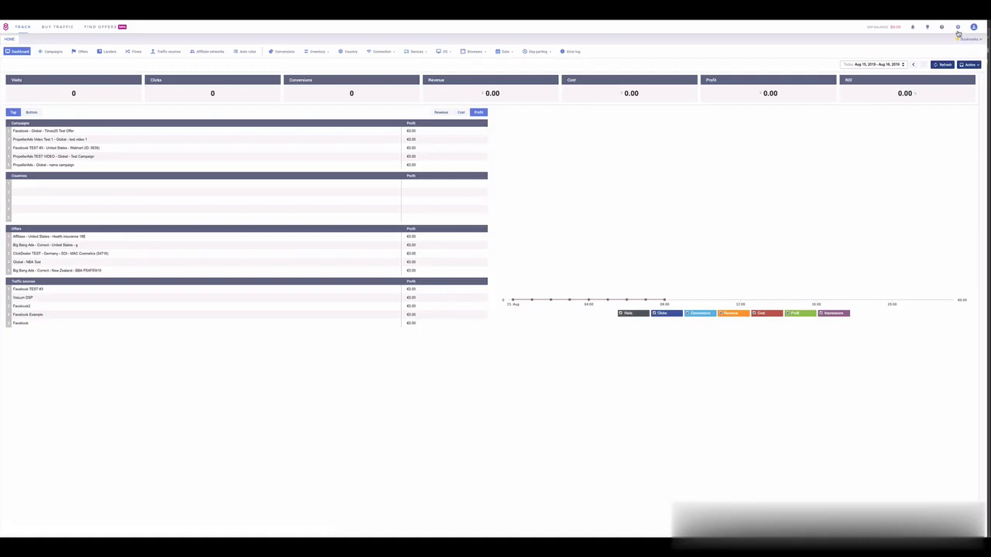
Add an empty custom domain entry in the domain settings and copy the dedicated domain.
click(957, 31)
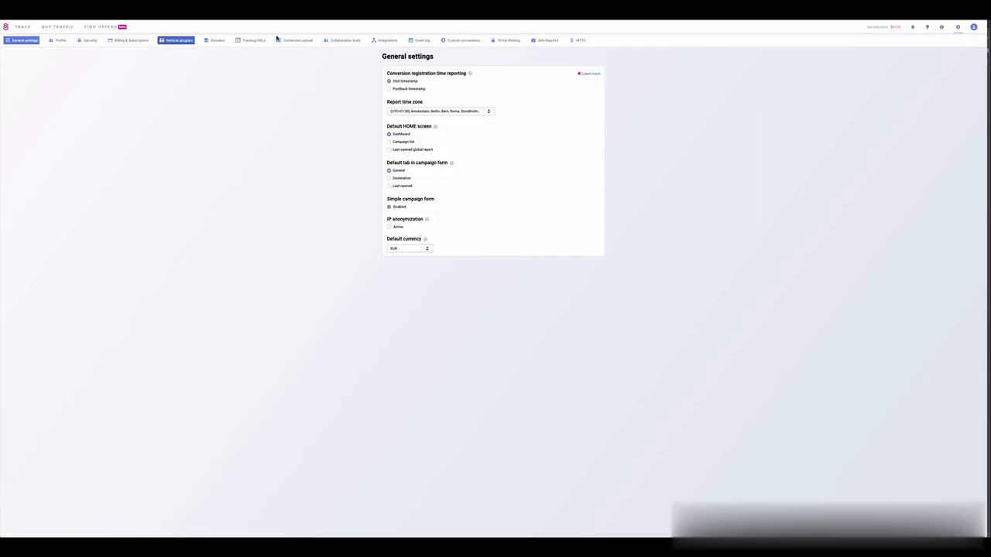
click(217, 43)
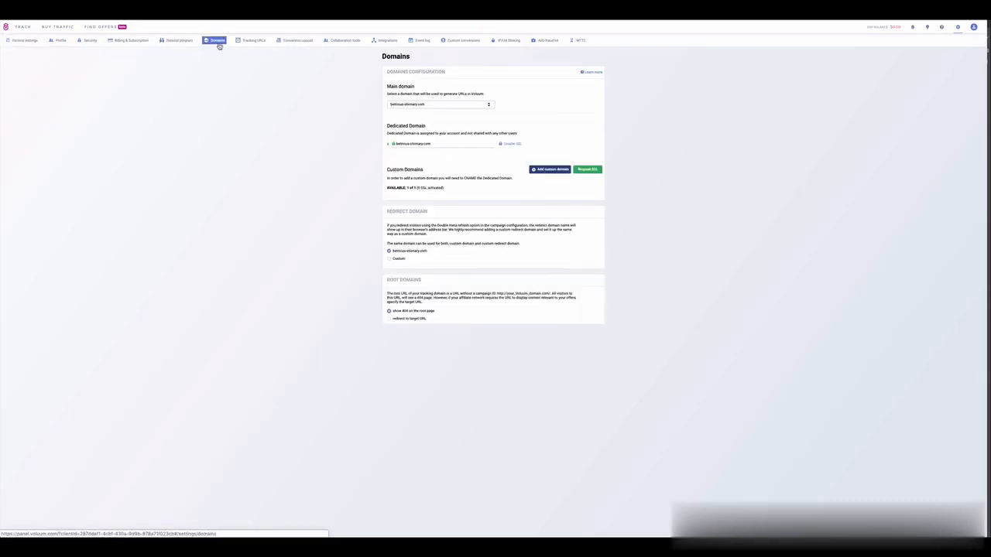
click(542, 172)
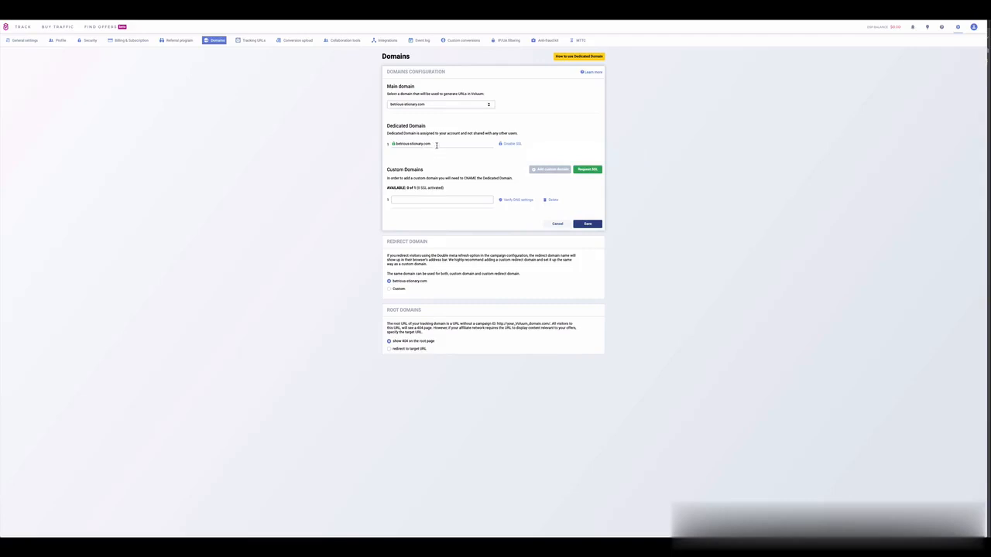
triple_click(436, 145)
key(ctrl+c)
Switch to Namecheap and open the advanced DNS settings of dbcmoney.com.
click(667, 10)
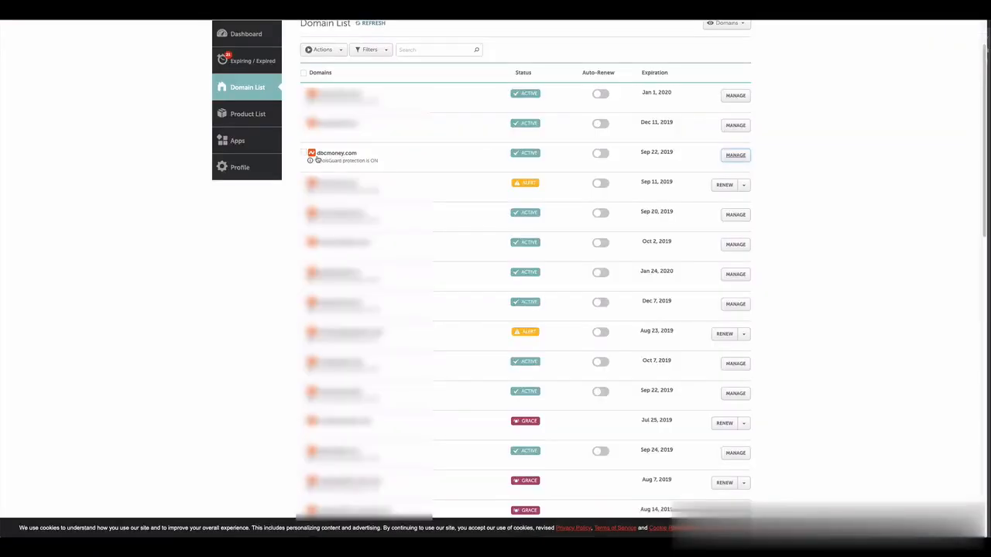
click(737, 157)
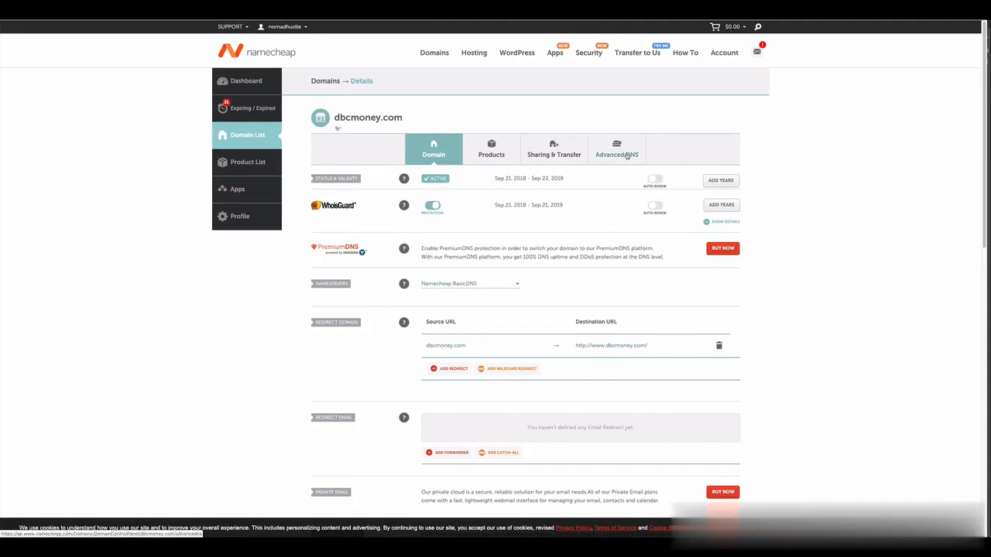
click(626, 155)
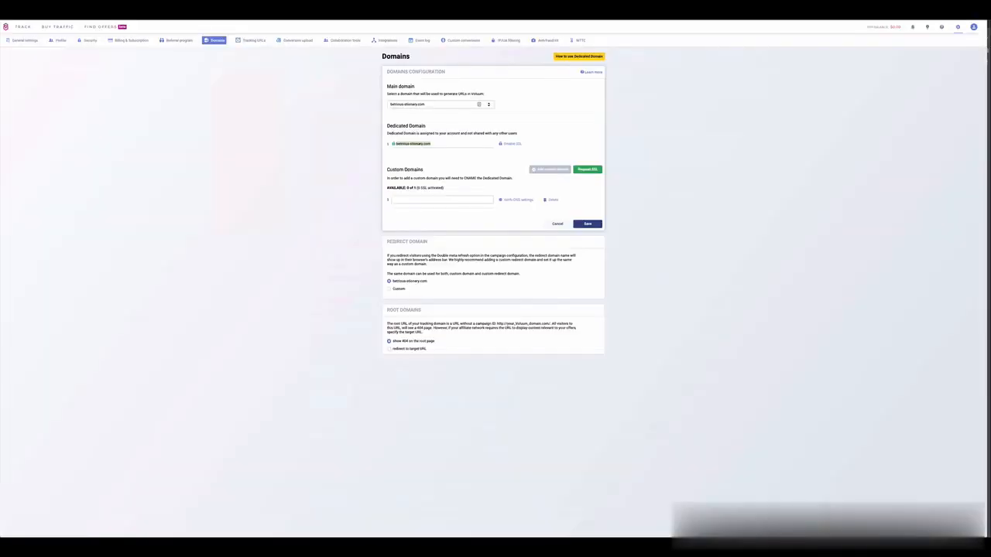
Set the dbcmoney.com CNAME record to host track with the copied dedicated domain betrious-stionary.com as its value, and save the record.
click(466, 161)
drag(433, 147, 395, 145)
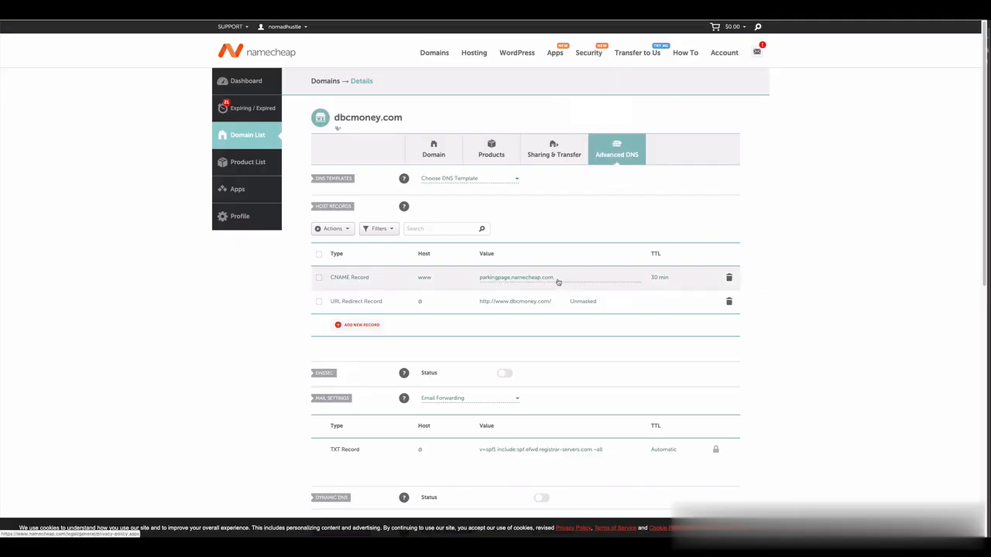
click(558, 281)
triple_click(557, 279)
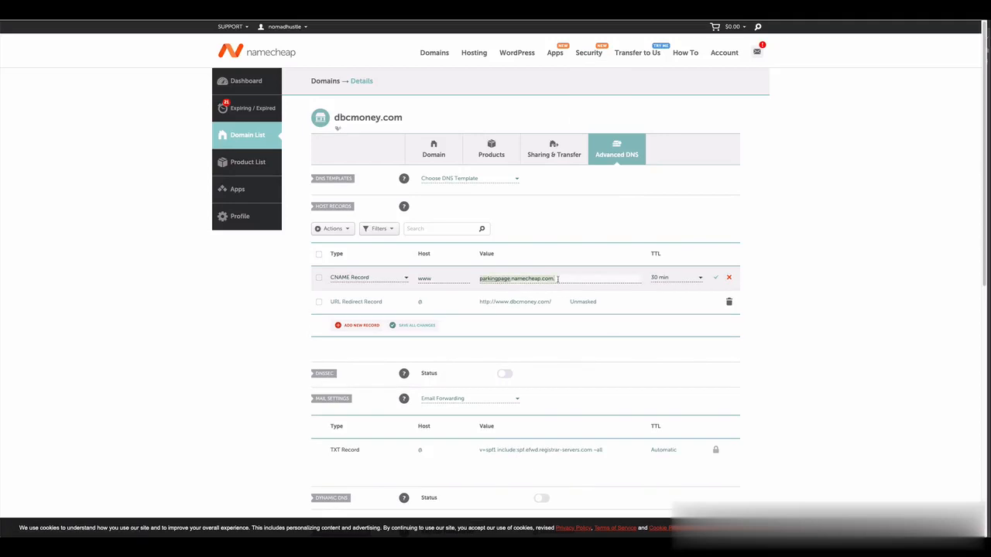
key(ctrl+v)
double_click(433, 281)
text(tr)
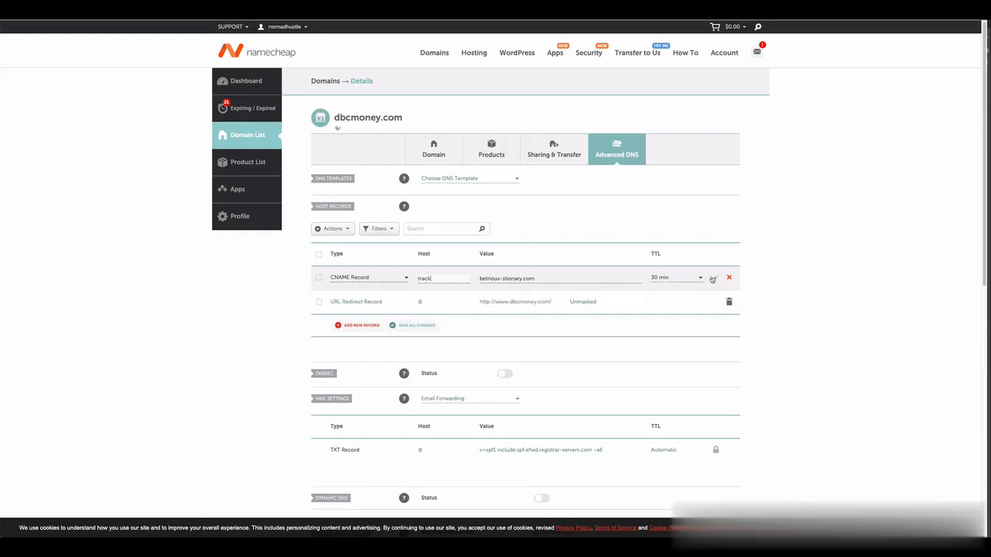
click(715, 278)
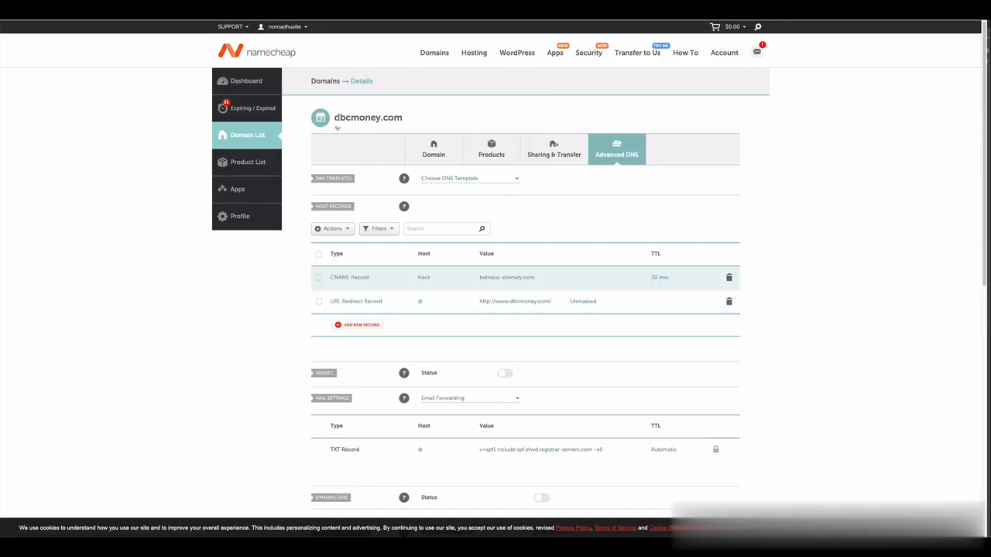
Copy dbcmoney.com from Namecheap, enter track.dbcmoney.com as the custom domain in Voluum, verify its DNS settings and save.
drag(336, 120, 431, 124)
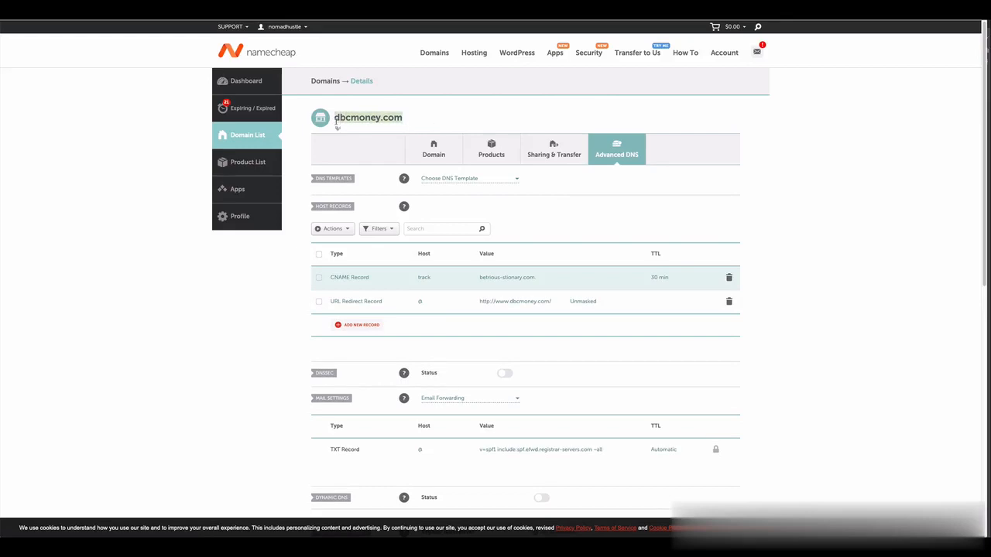
key(ctrl+Tab)
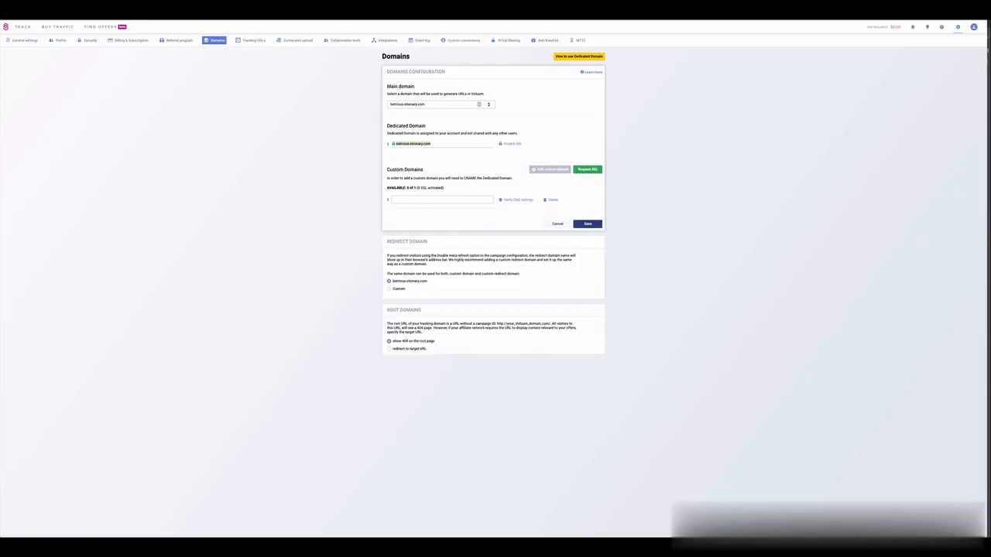
click(441, 200)
text(jbcmoney.com)
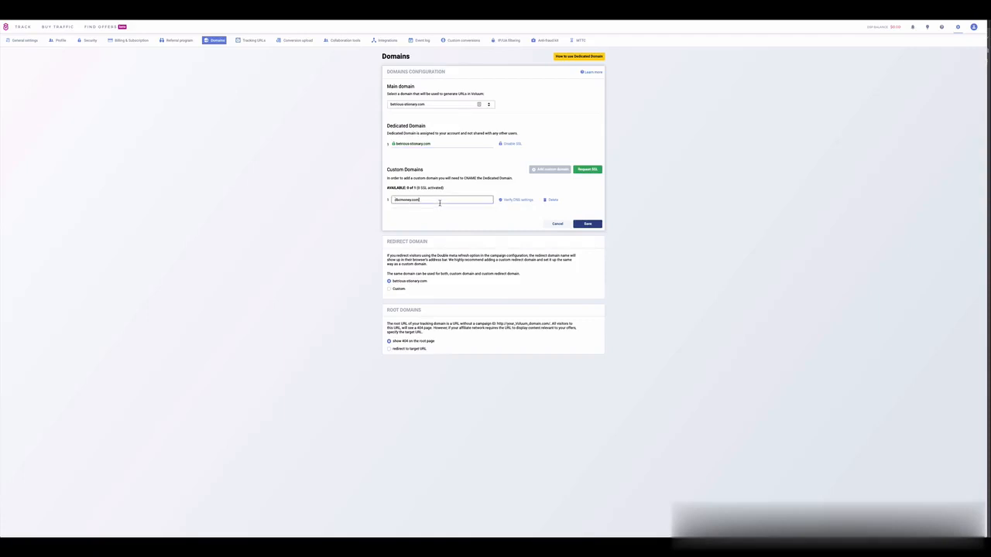
click(394, 200)
text(track.)
click(517, 200)
click(578, 226)
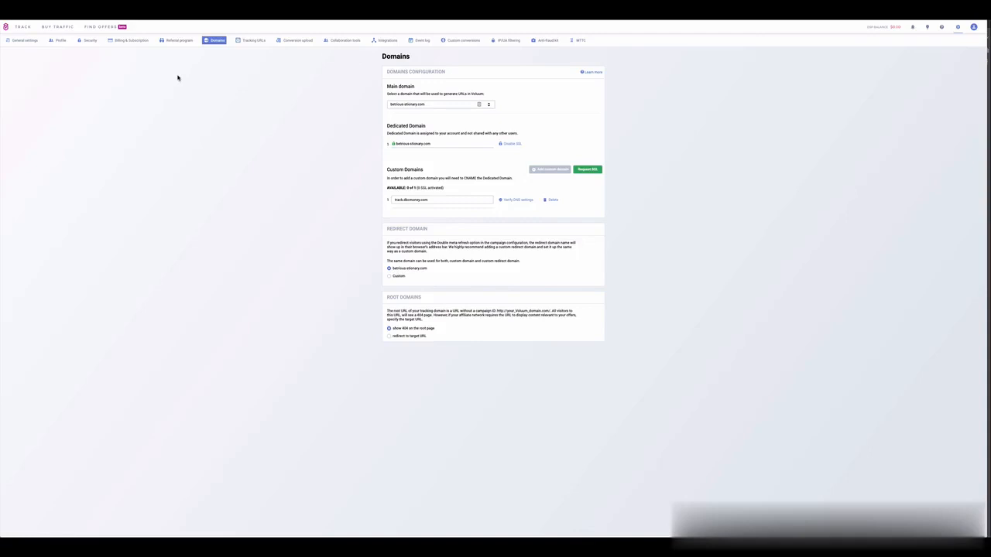
Check the tracking URLs, set the main domain to track.dbcmoney.com and save the domain configuration.
click(246, 41)
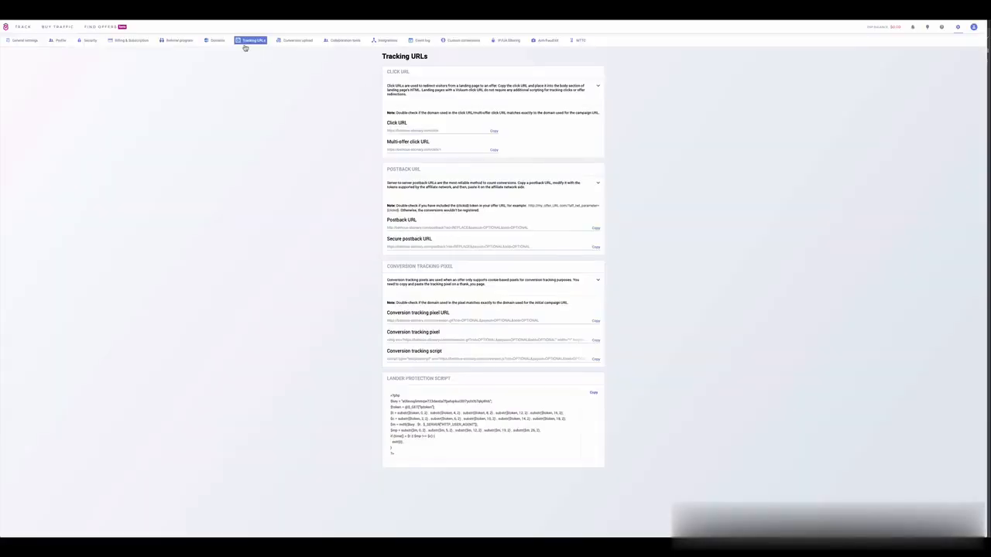
click(220, 43)
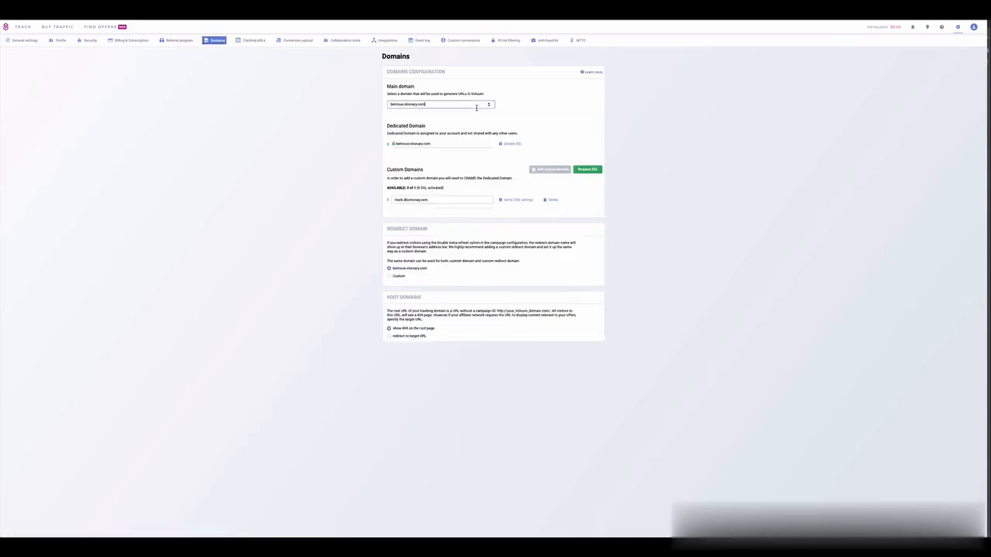
click(476, 106)
click(479, 121)
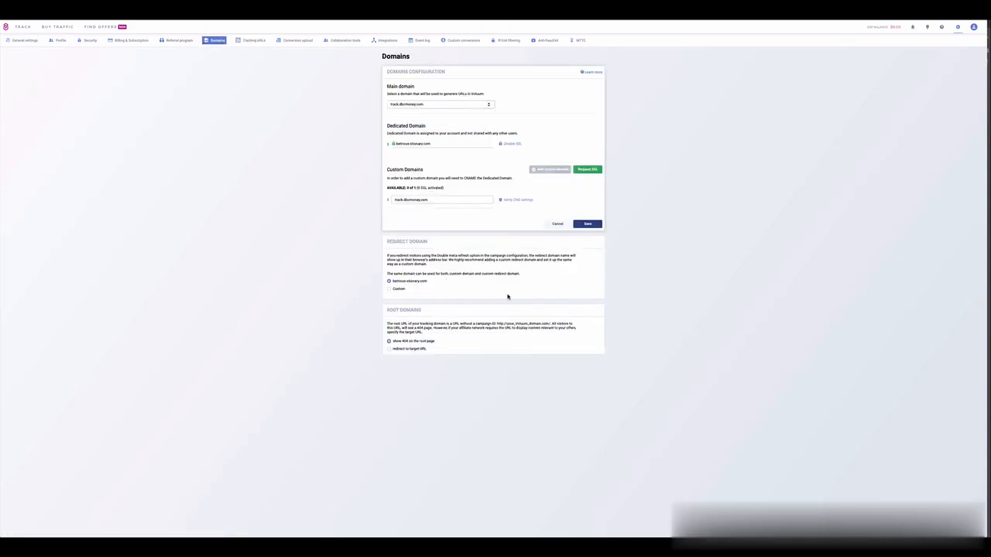
click(580, 228)
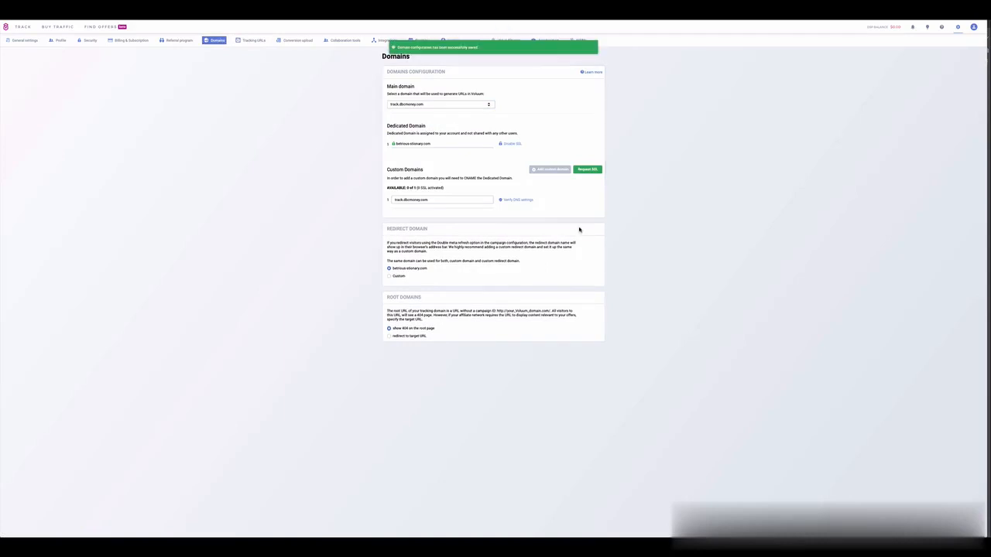
Copy the standard postback URL from the tracking URLs settings.
click(262, 41)
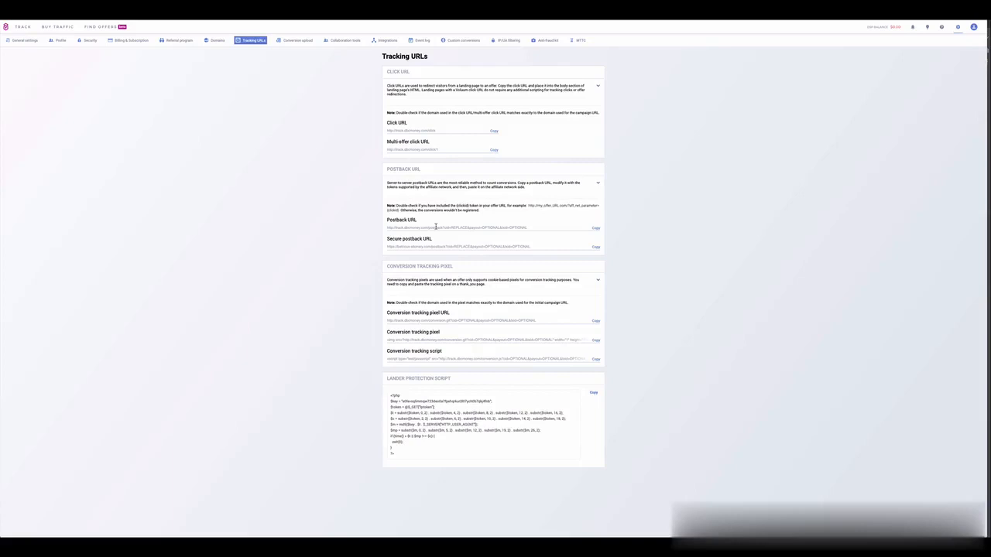
click(593, 229)
Start a new custom affiliate network from the affiliate networks list instead of using a predefined template.
click(24, 33)
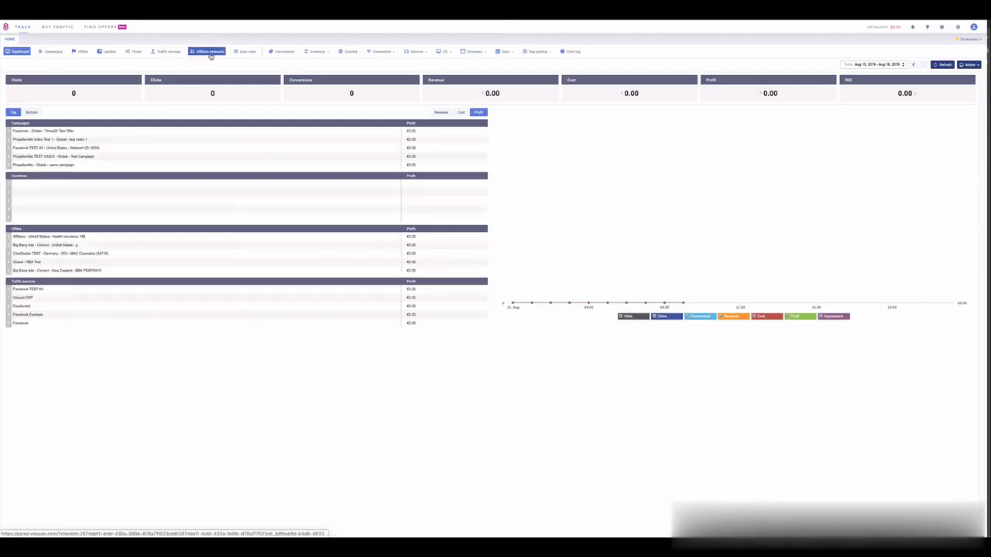
click(210, 55)
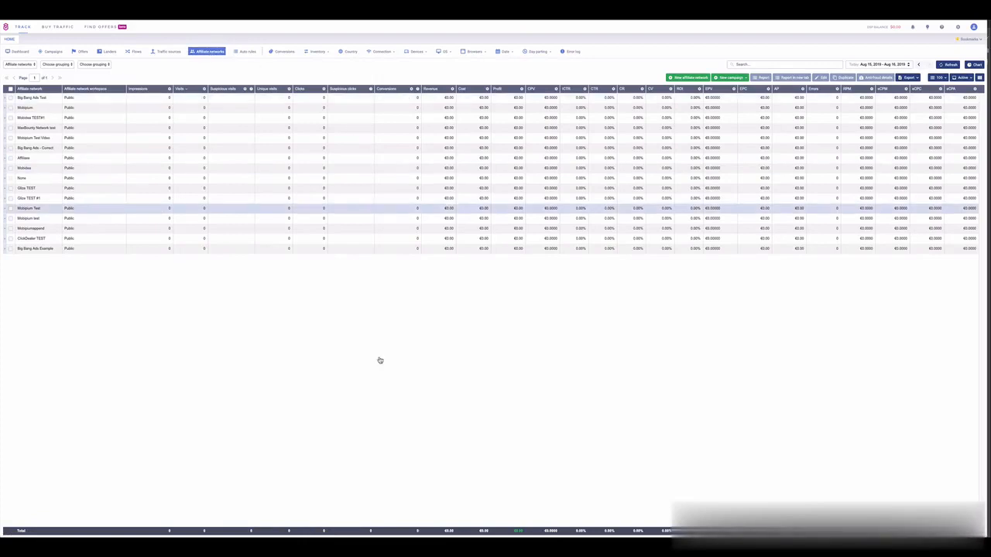
click(687, 79)
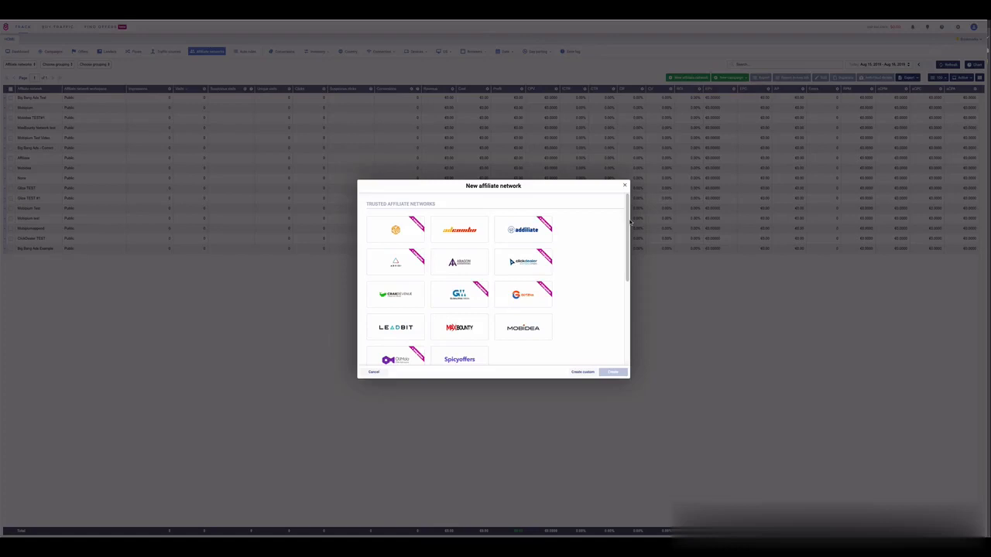
scroll(628, 226, down, 1)
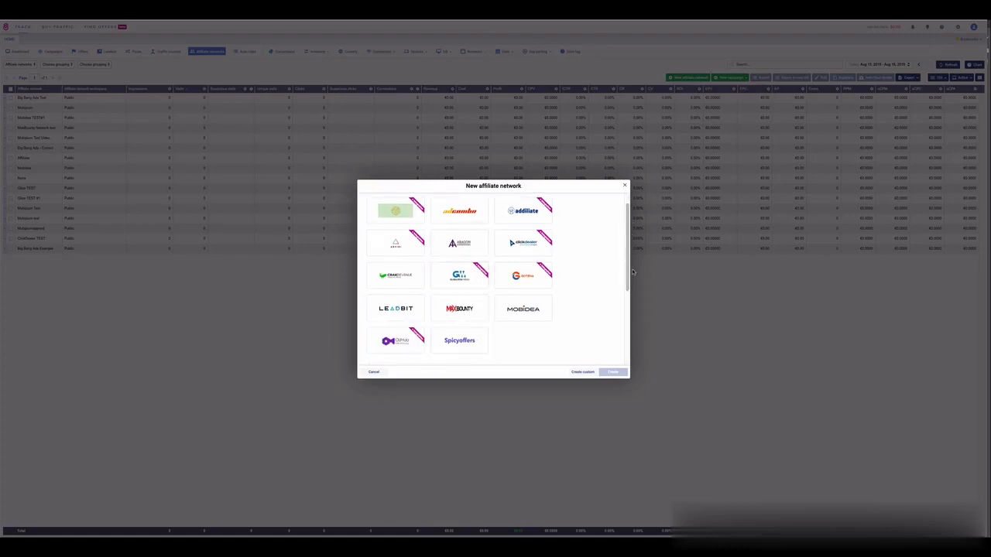
drag(631, 274, 614, 351)
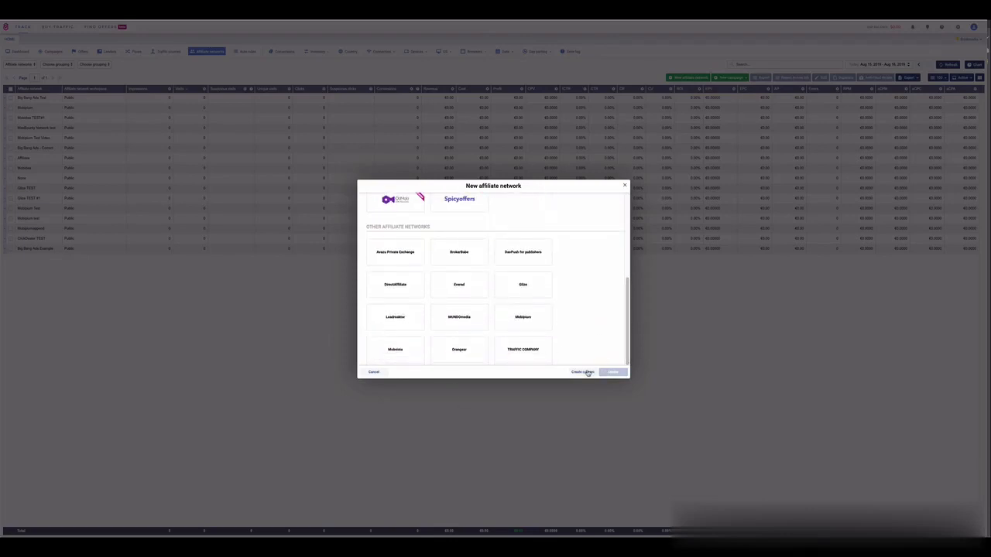
click(587, 373)
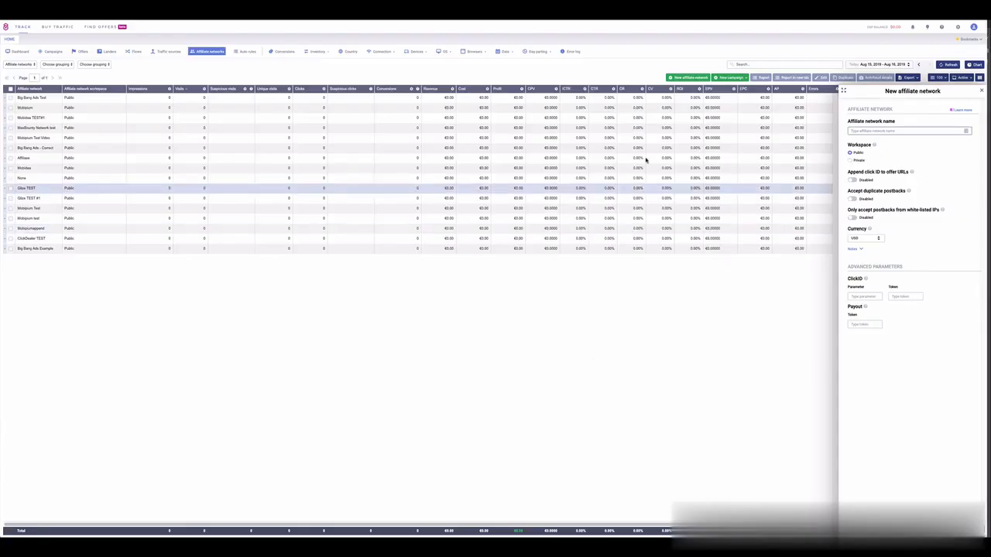
Name the network Big Bang Ads Example, enable appending the click ID to offer URLs and set the currency to EUR.
text(Big Bang Ads Example)
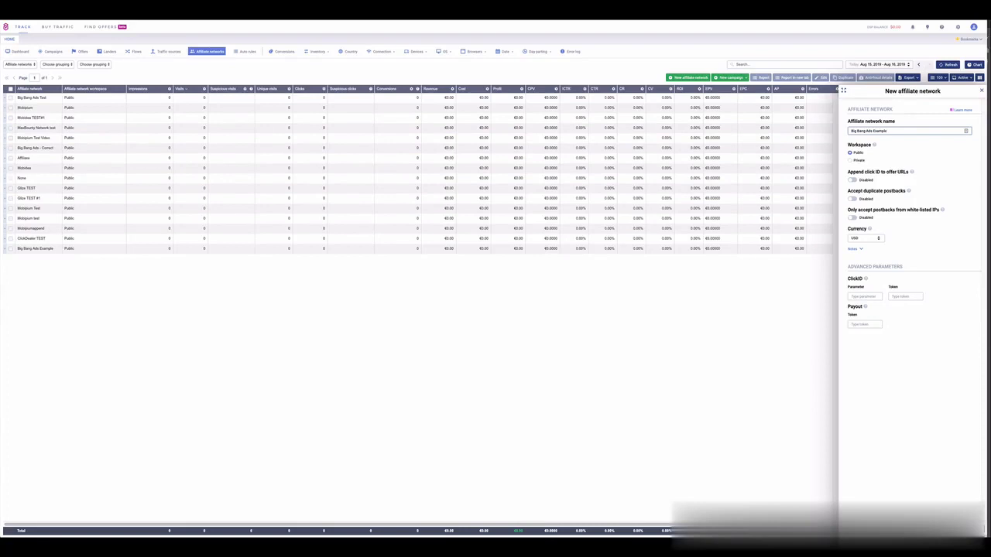
click(854, 180)
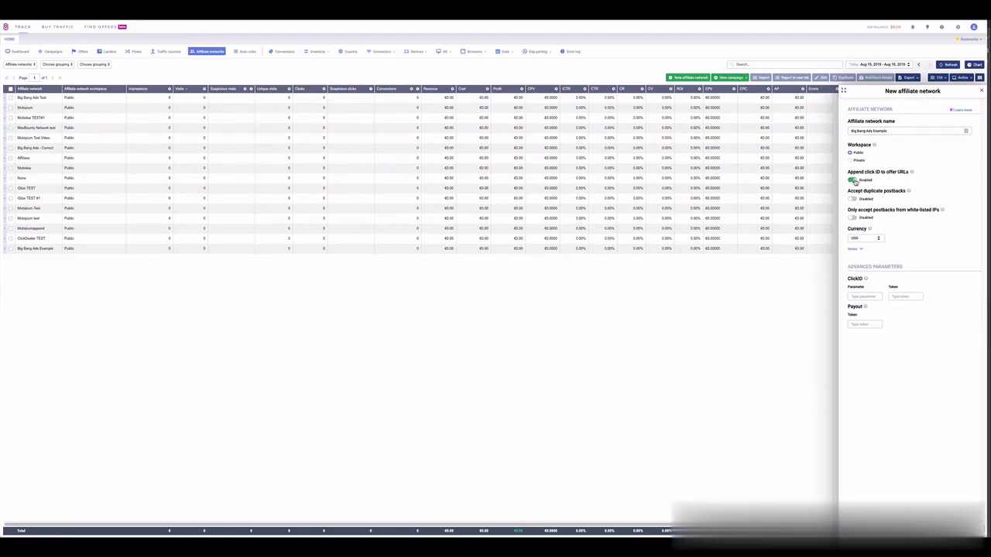
click(861, 239)
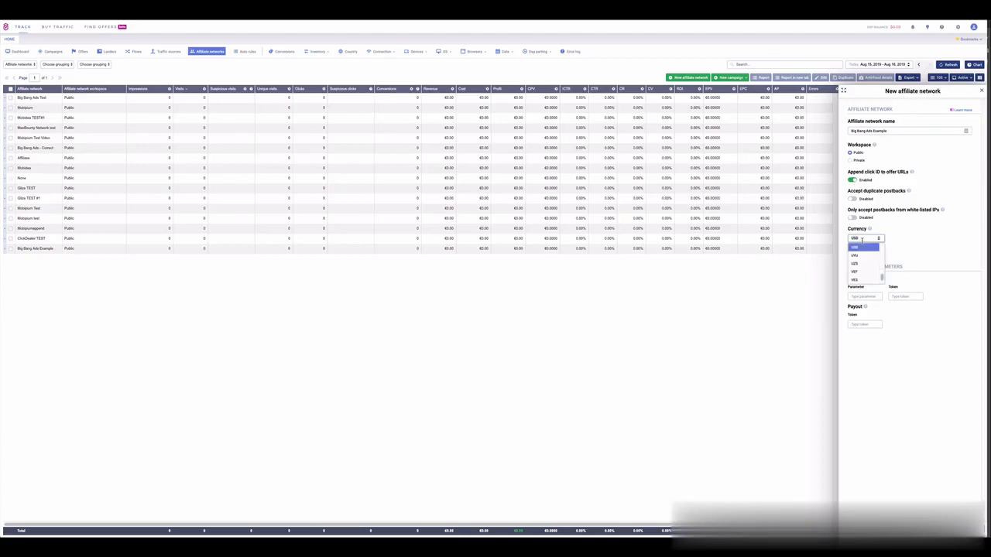
text(eur)
key(BackSpace)
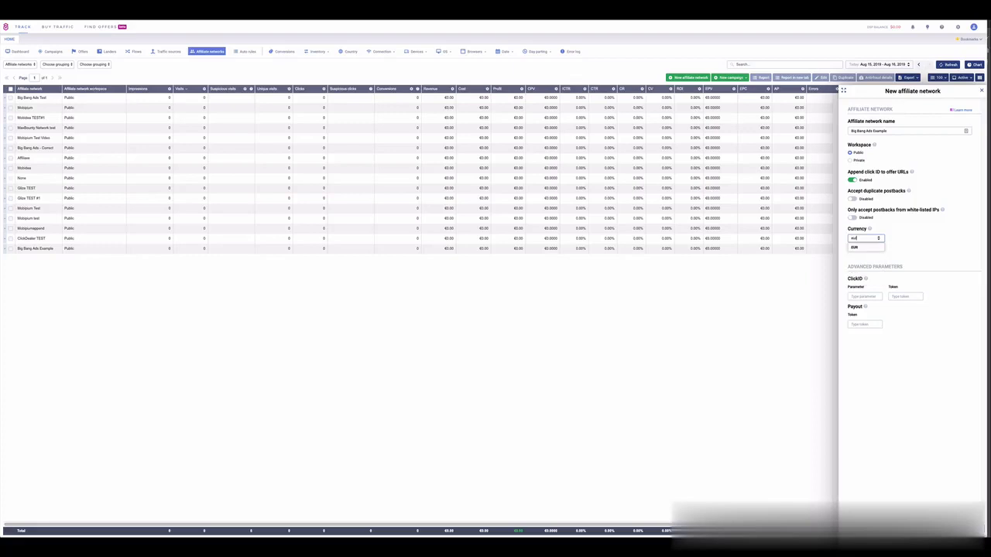
click(855, 247)
Switch to the Big Bang Ads offer page, update the tracking link with Sub ID 2 set to test, and select the link's Sub ID 2 parameter name.
click(866, 295)
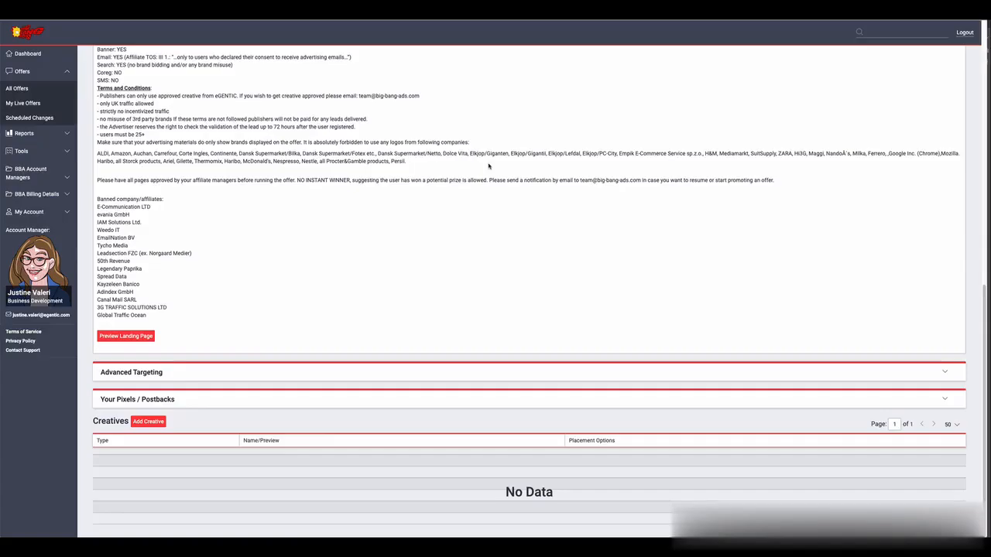
drag(985, 294, 985, 31)
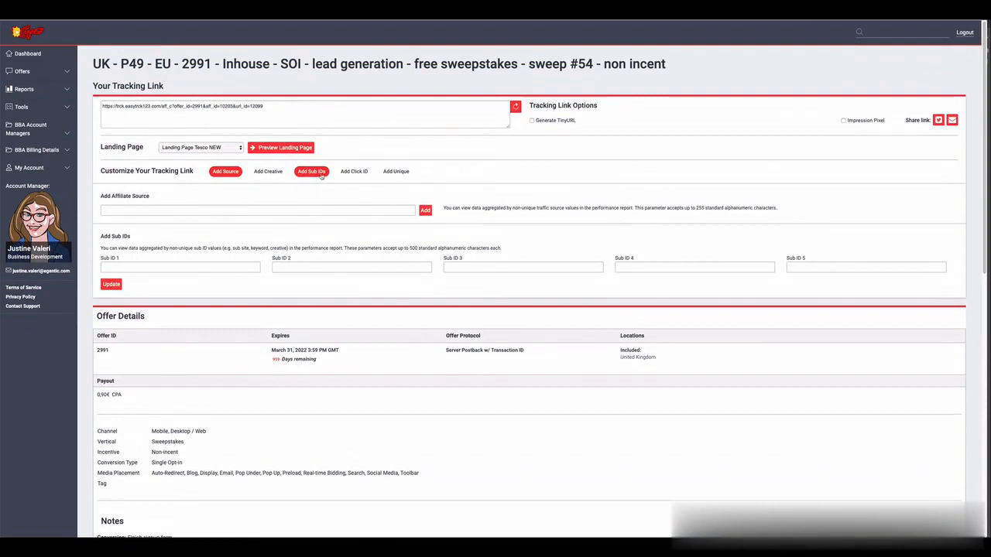
click(300, 269)
text(test)
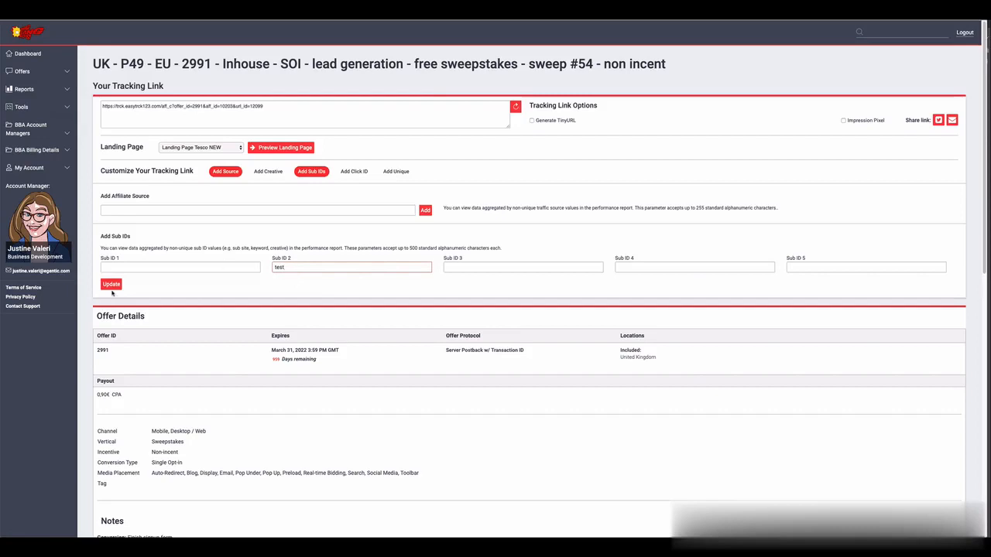
click(112, 285)
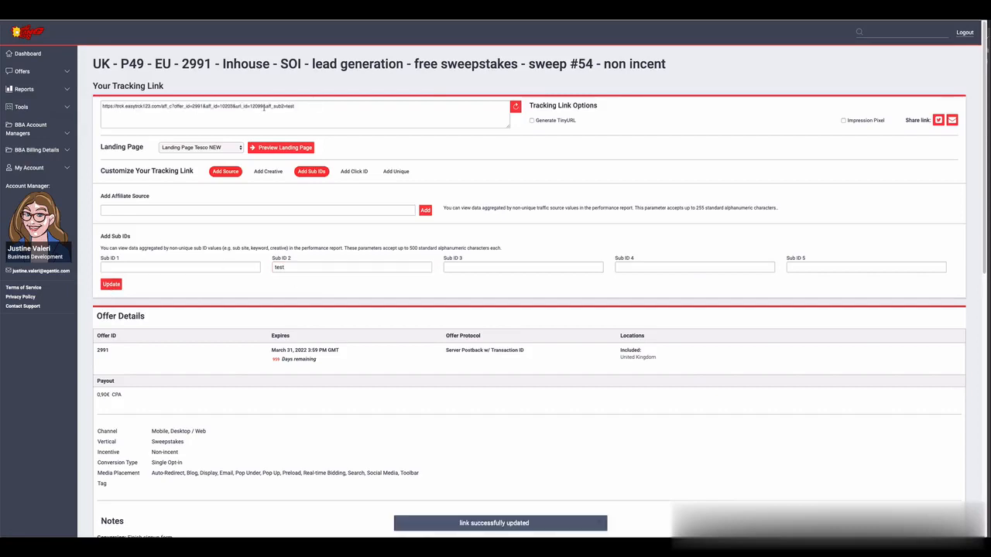
drag(264, 107, 285, 108)
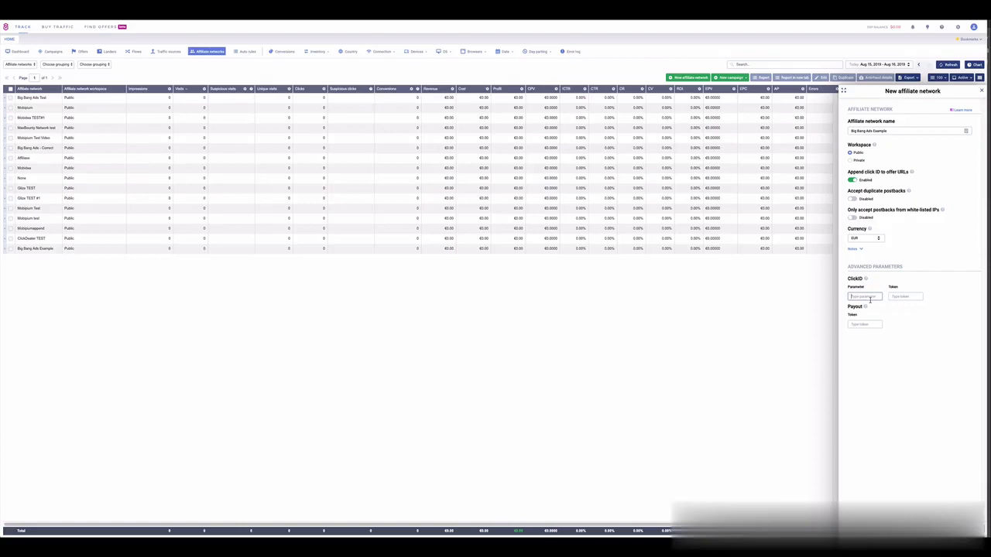
Set the ClickID parameter to aff_sub2 with token {click_id and the payout token to {payout}, and try to save the network.
text(aff_sub2)
click(900, 294)
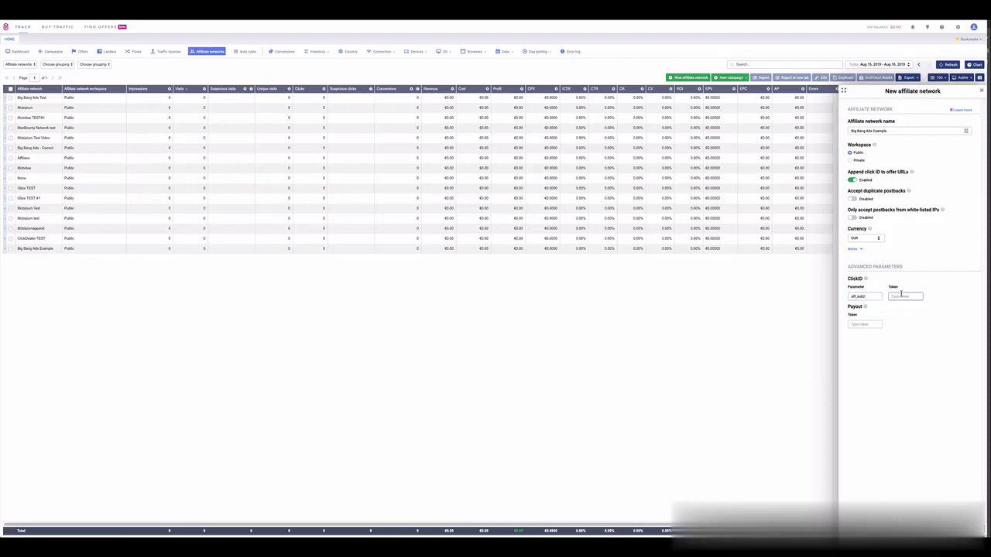
text({click_id)
click(869, 325)
text({)
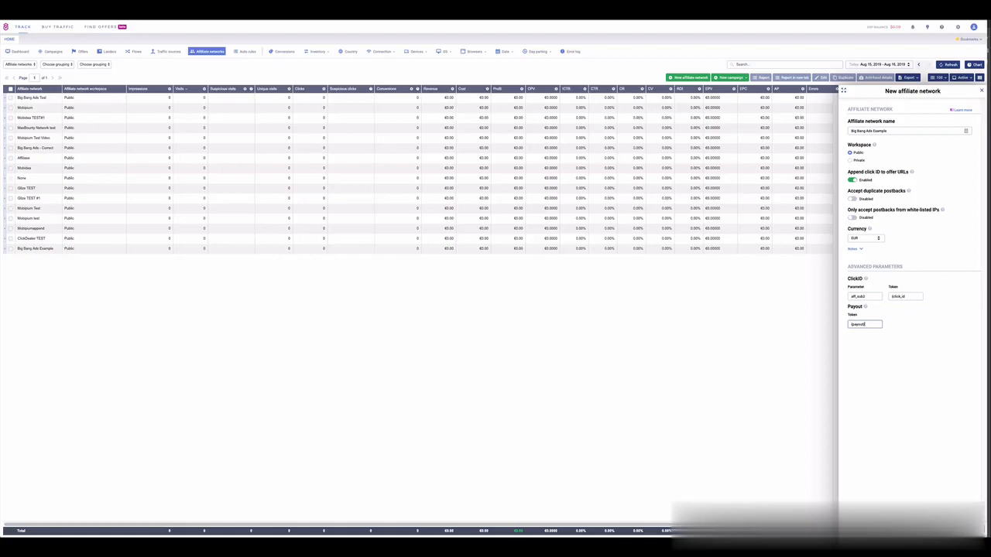
click(968, 529)
Keep the unsaved affiliate network form open, rename the network Big Bang Ads Example 1 and save it.
click(75, 150)
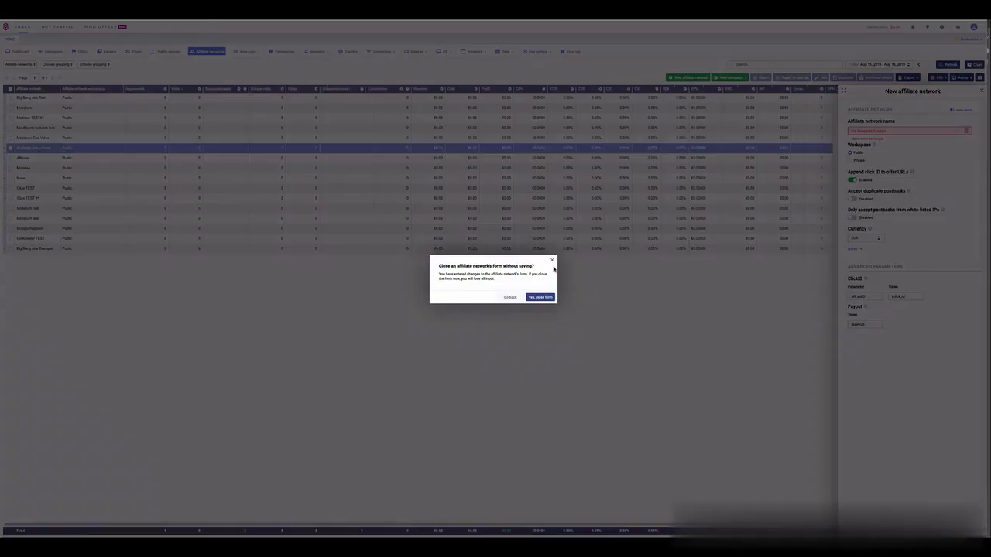
click(516, 297)
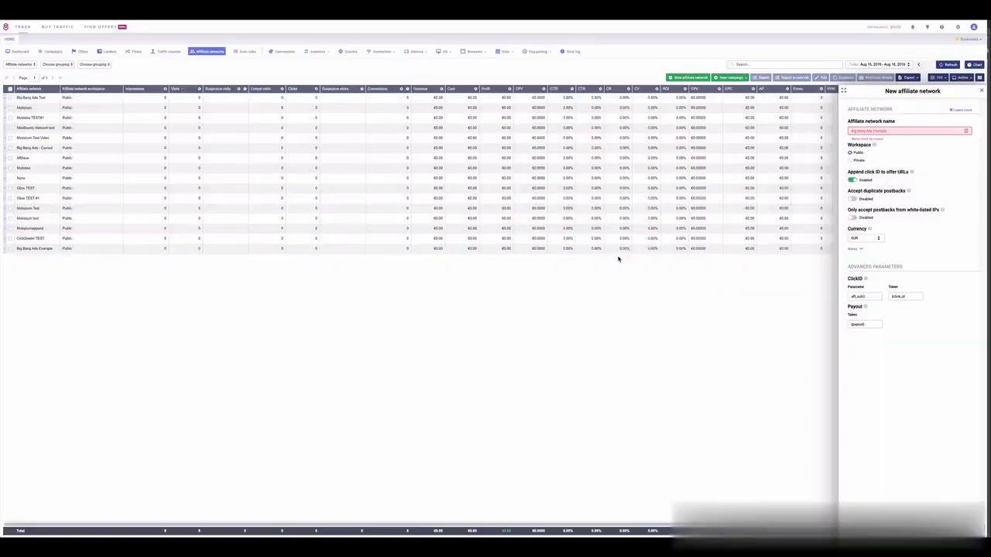
click(897, 132)
text(1)
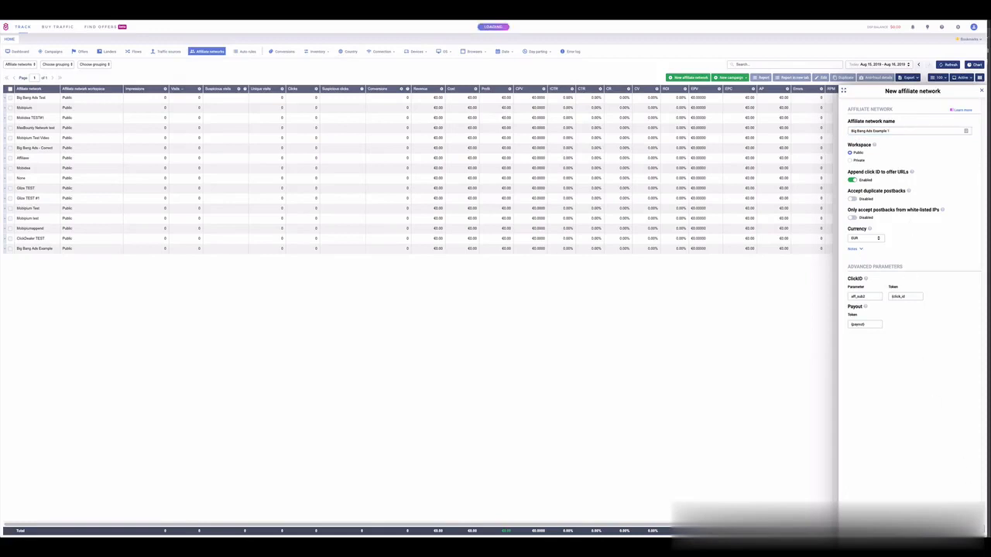
key(Return)
Review the ClickID and payout tokens in the settings of the Big Bang Ads - Correct network.
click(43, 148)
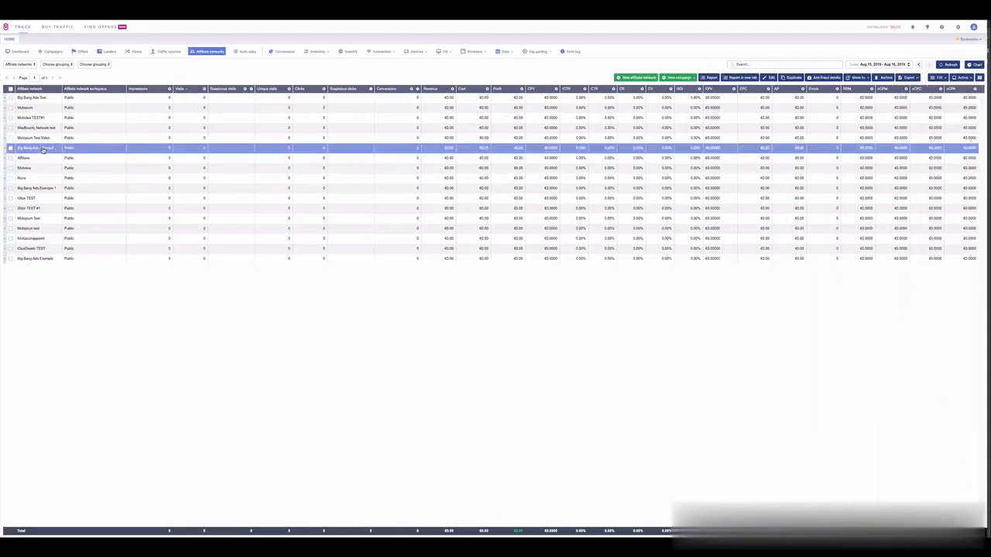
click(770, 78)
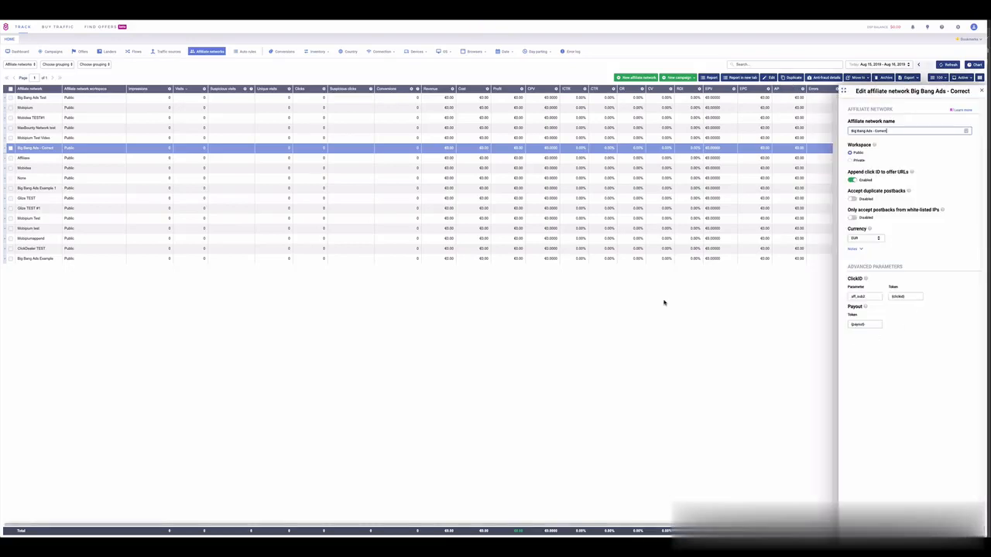
click(982, 91)
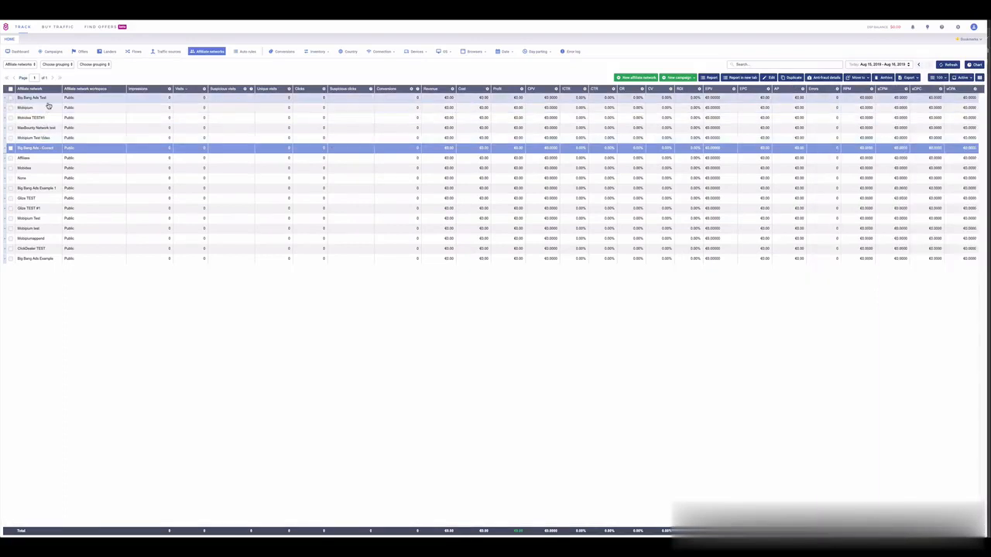
Add the missing closing brace to the ClickID token of Big Bang Ads Example 1 and save the network.
click(48, 191)
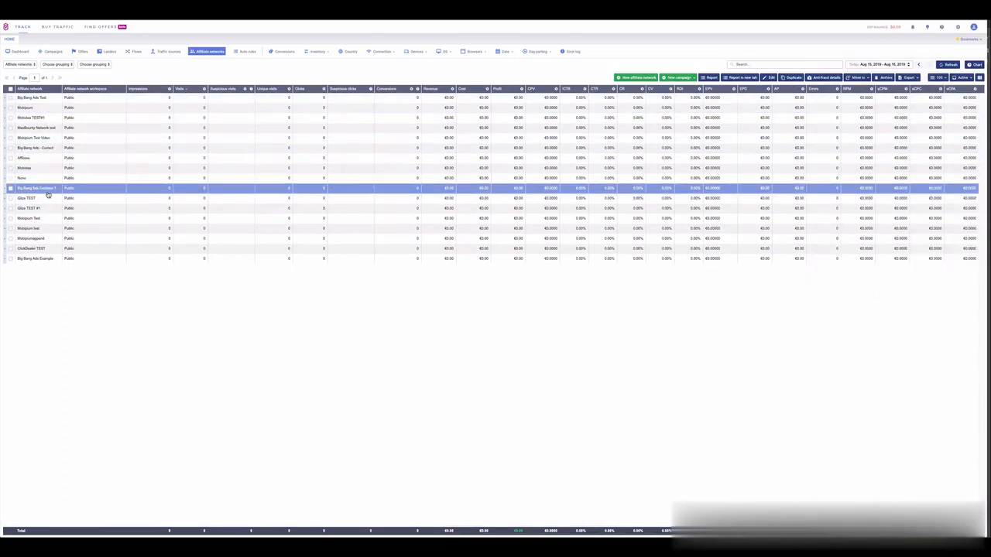
click(771, 79)
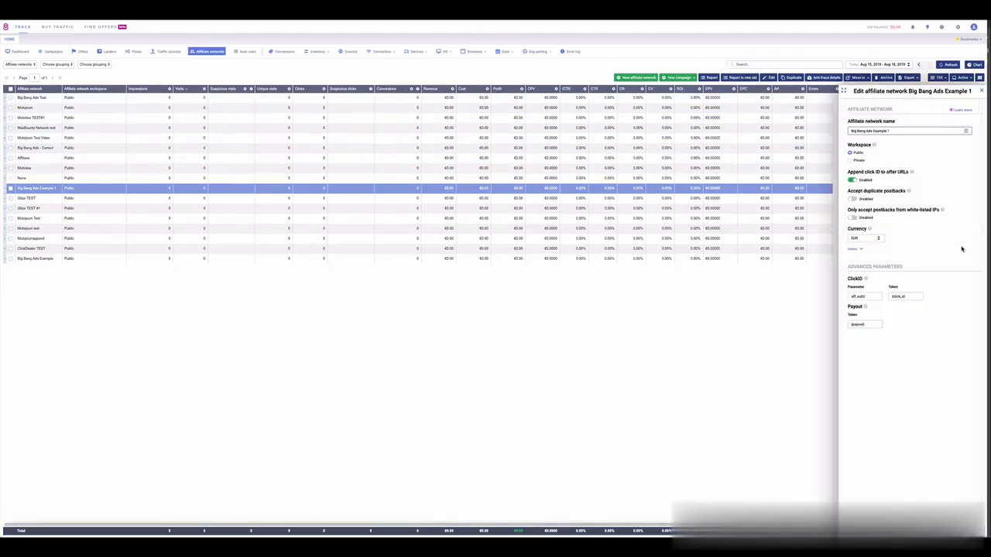
click(907, 296)
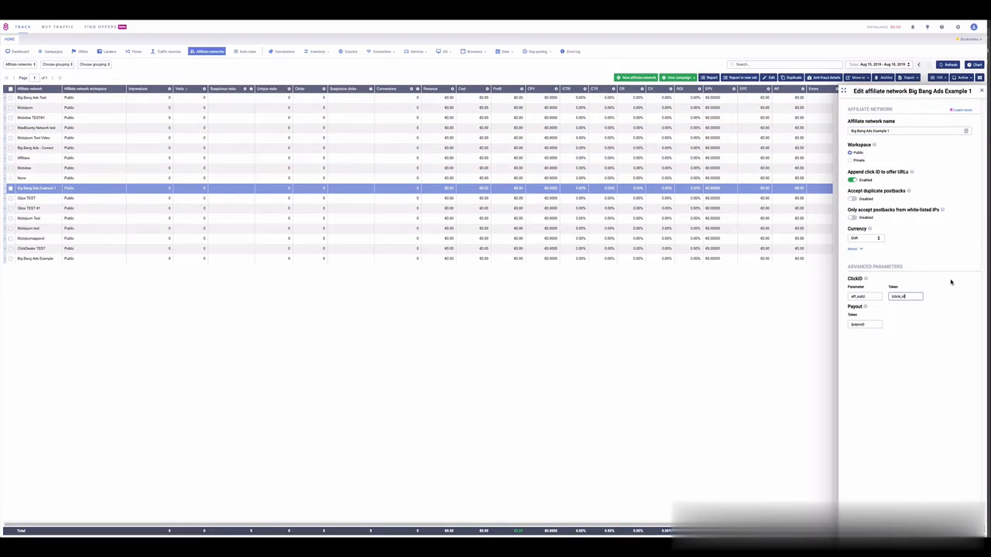
text(})
click(870, 325)
click(966, 530)
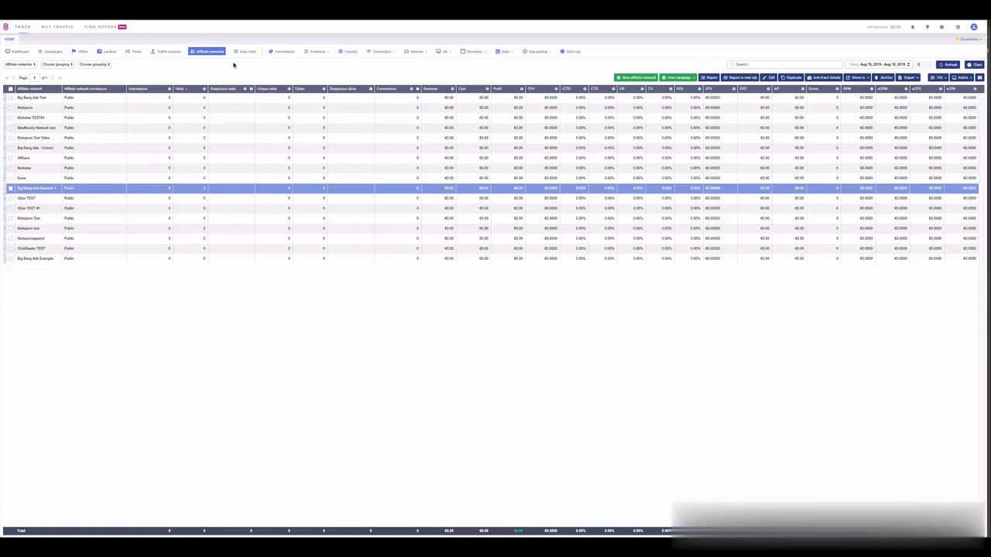
Start a new traffic source using the predefined Facebook template.
click(157, 53)
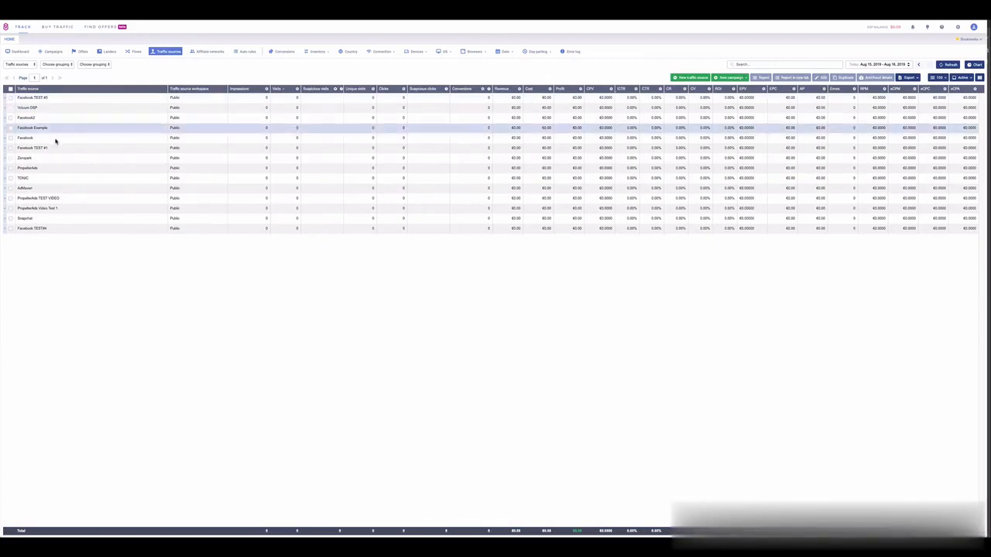
click(684, 78)
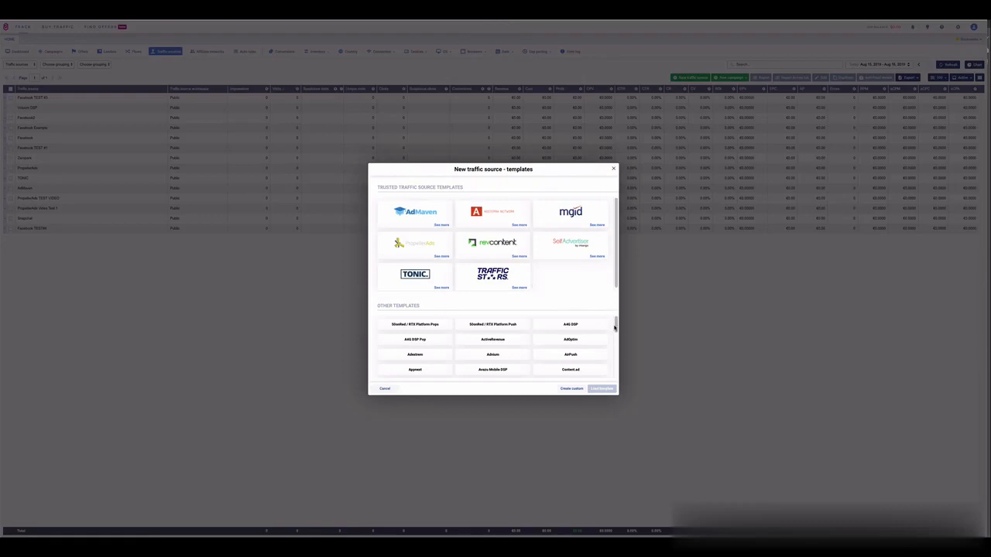
drag(614, 328, 616, 341)
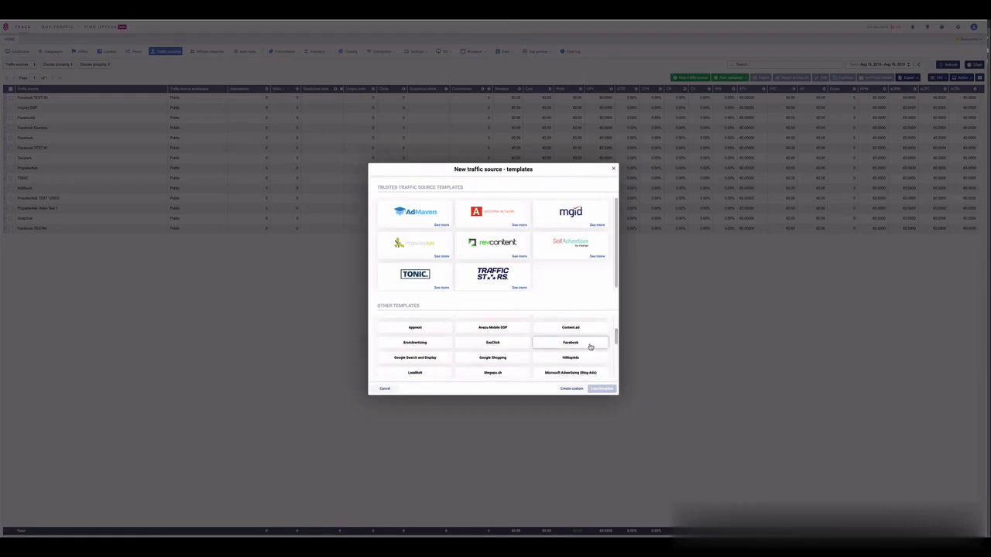
click(589, 344)
click(598, 391)
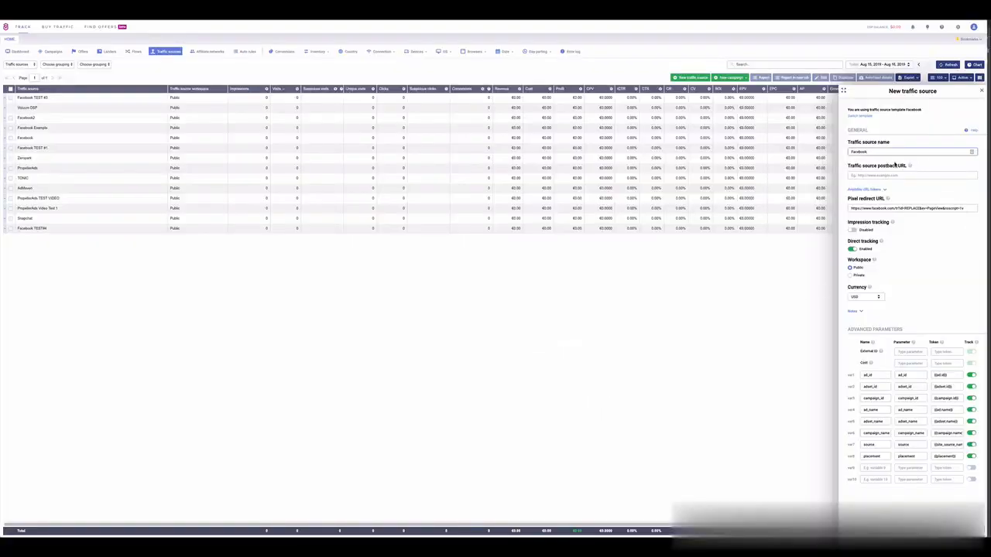
Name the traffic source Facebook Example 1, set its currency to GBP and save it.
text(Example 1)
click(864, 209)
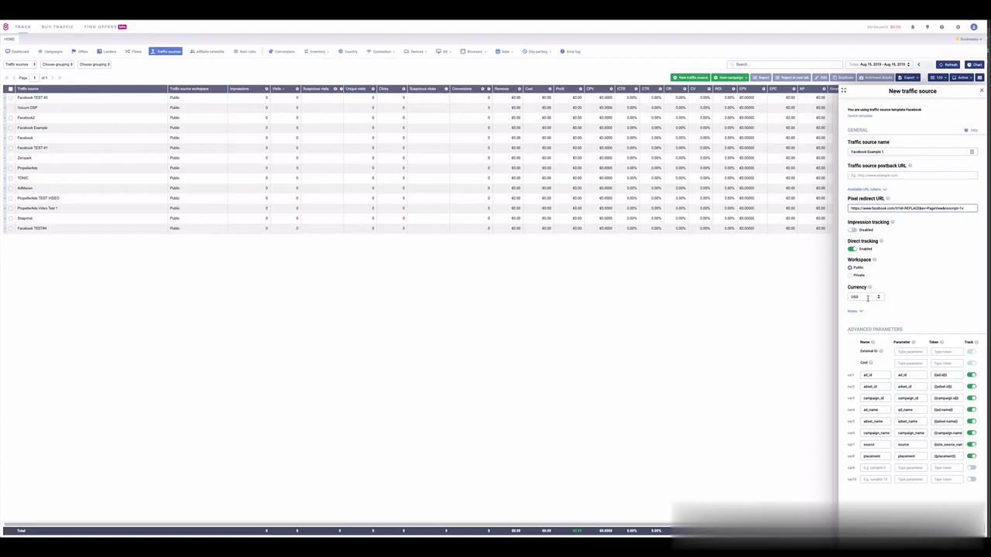
click(868, 298)
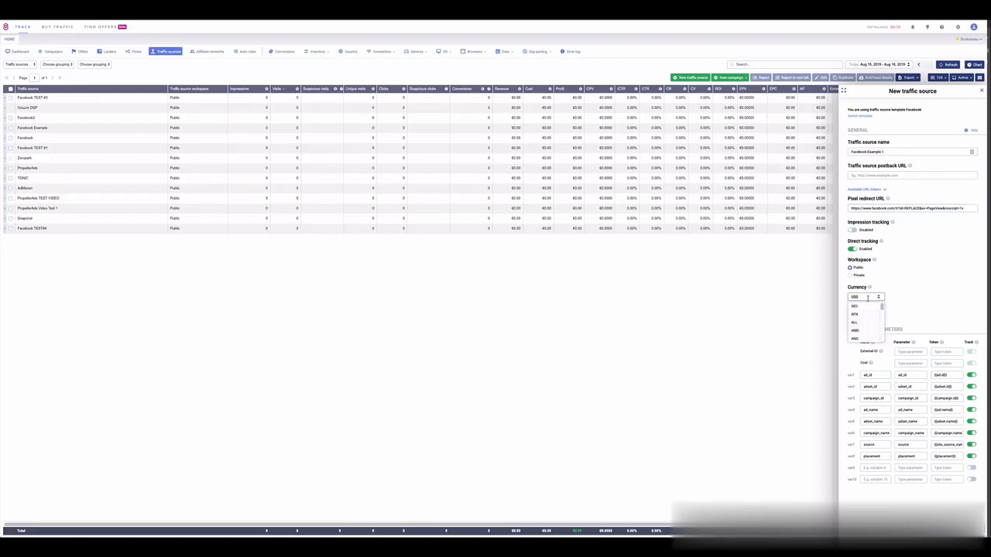
text(gbp)
click(862, 307)
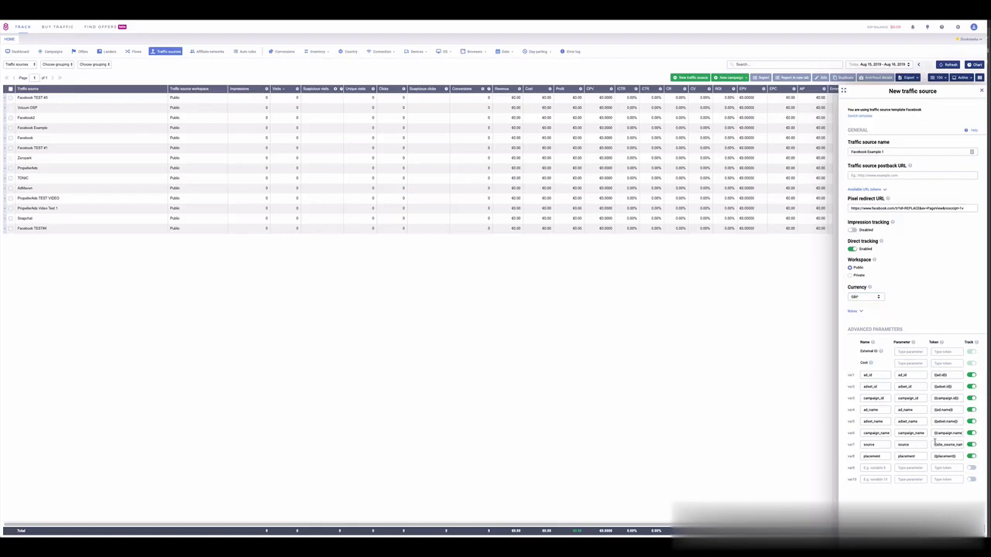
click(875, 386)
drag(876, 386, 865, 387)
click(966, 529)
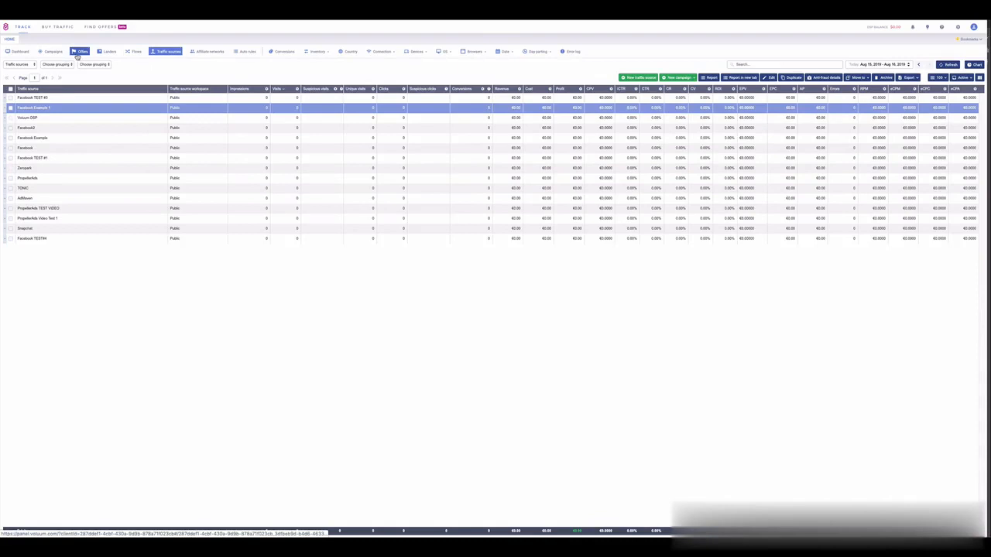
Start a new offer from the offers list.
click(78, 54)
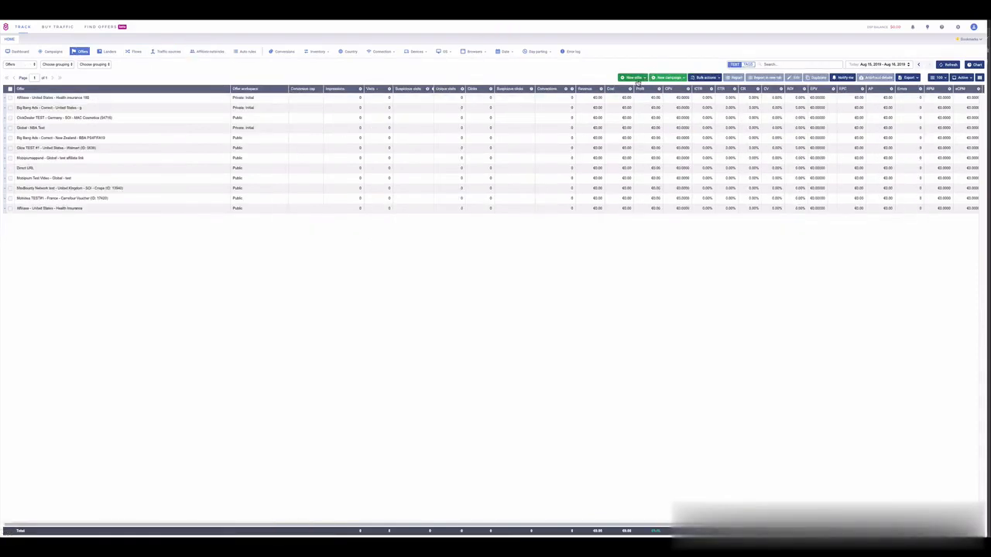
click(638, 80)
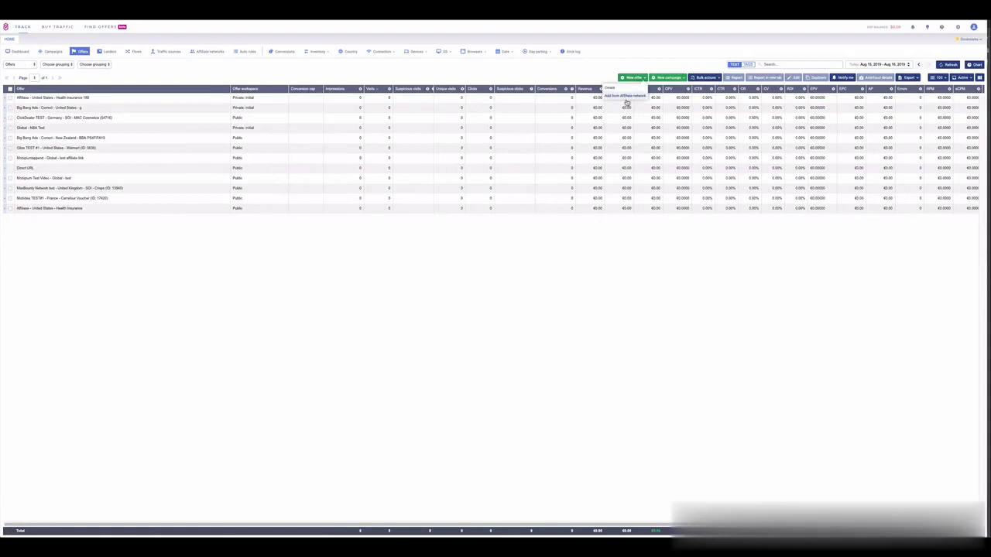
click(625, 101)
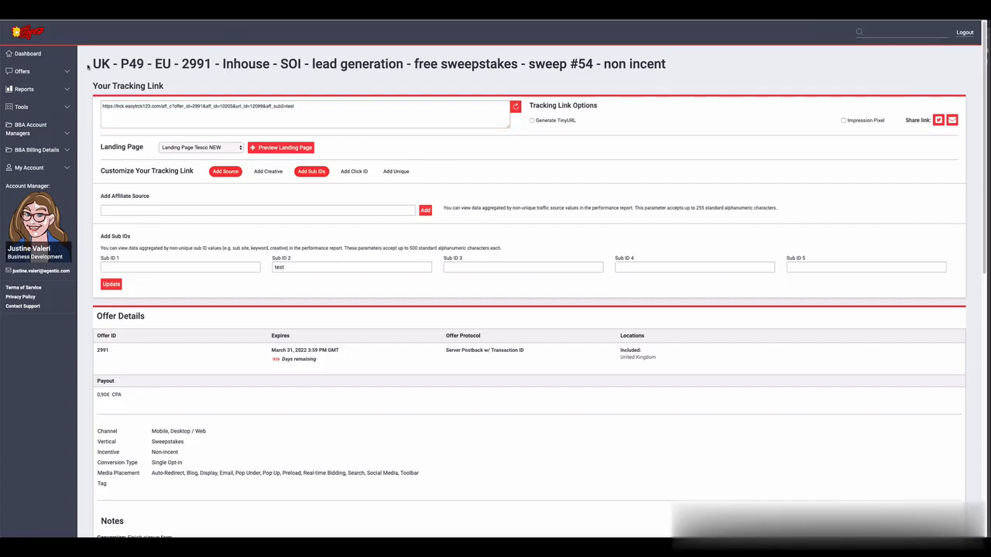
On the Big Bang Ads offer page, clear Sub ID 2 and update the tracking link.
double_click(286, 268)
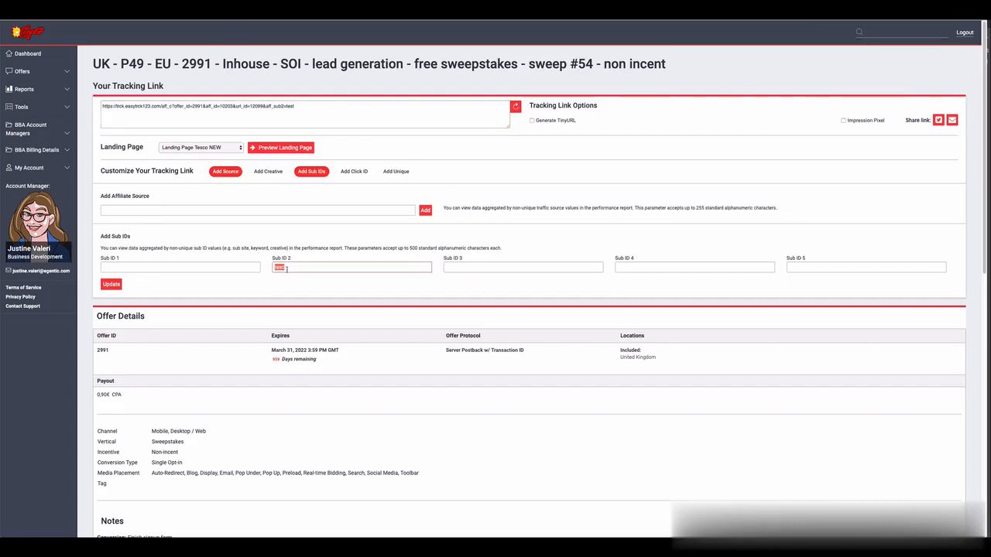
key(BackSpace)
click(111, 284)
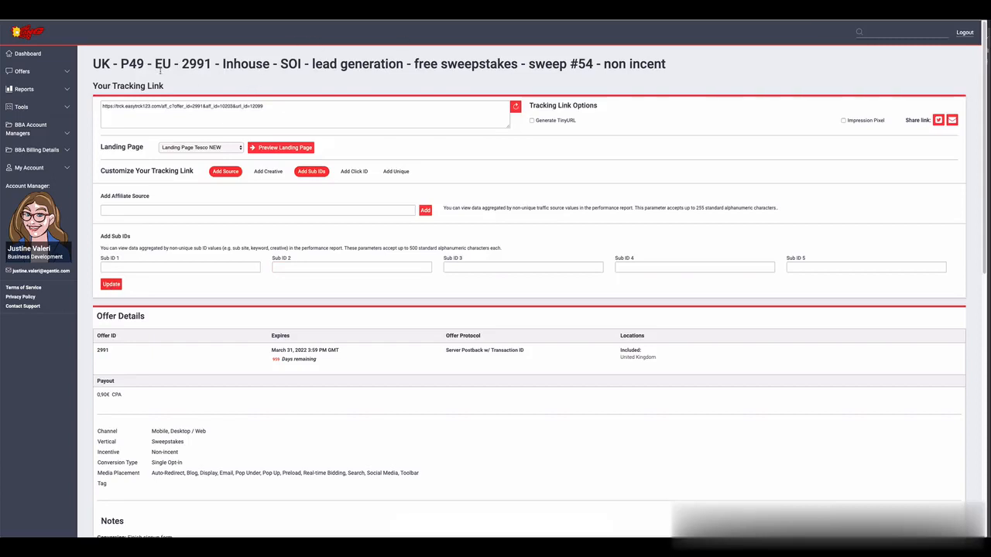
Copy the full offer title starting with UK - P49 - EU - 2991 from the Big Bang Ads offer page.
drag(92, 70, 850, 80)
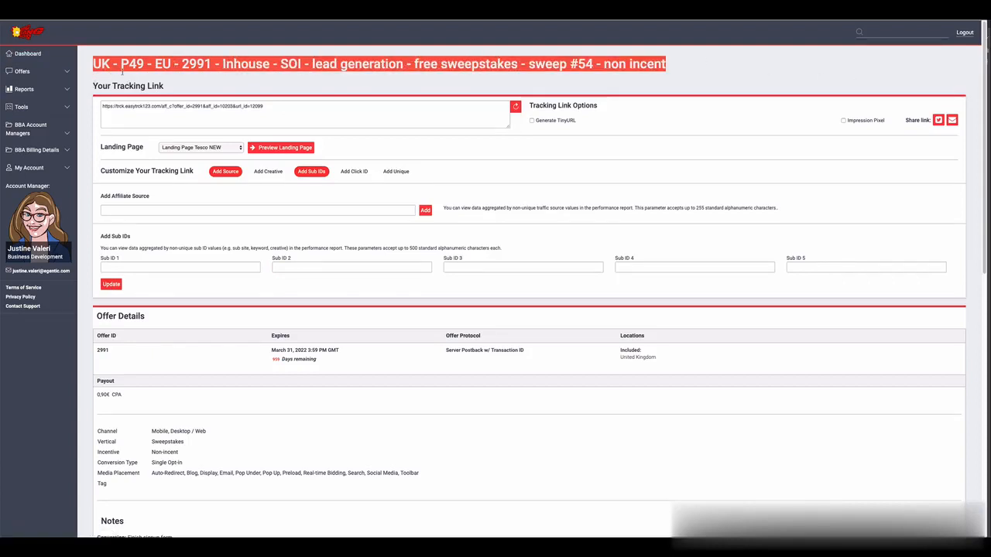
click(85, 67)
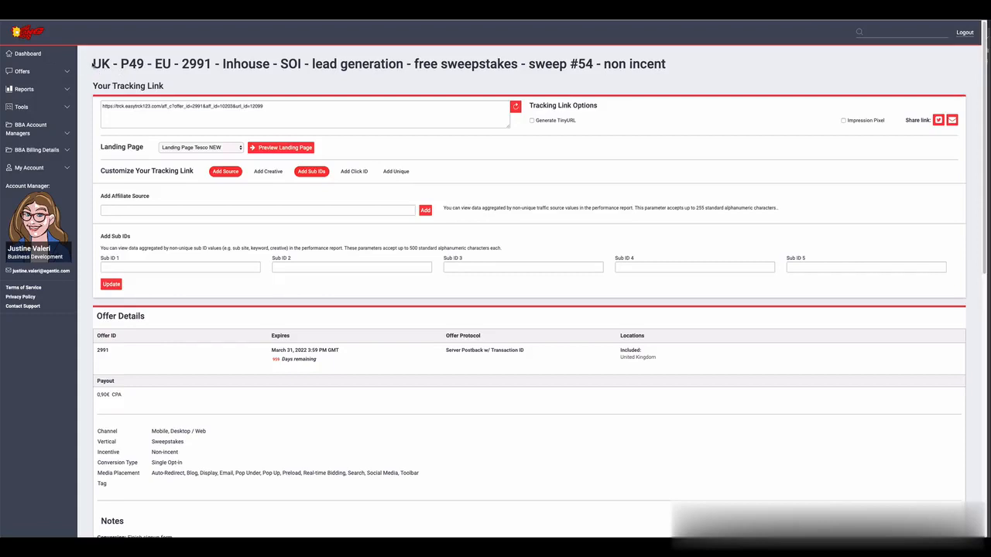
drag(94, 63, 746, 66)
key(ctrl+c)
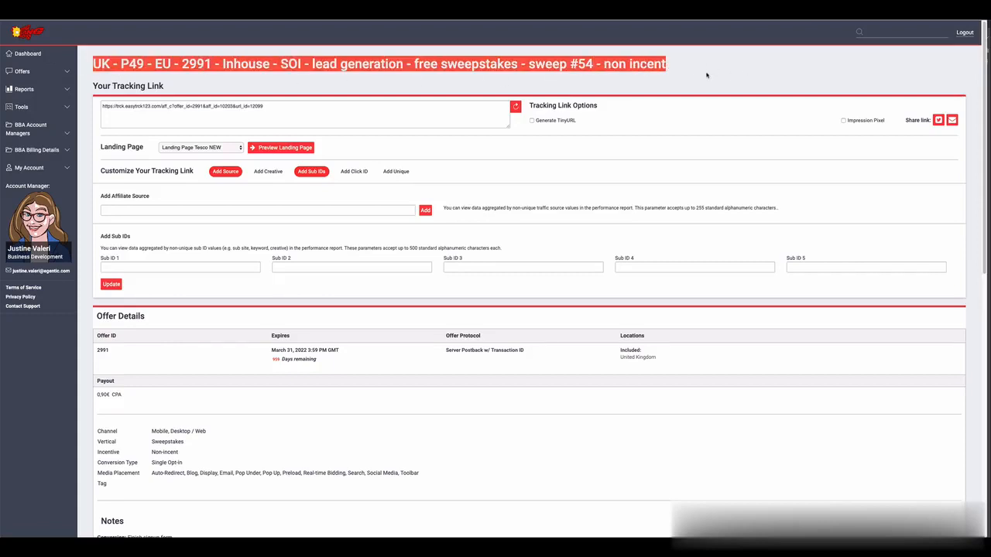
click(187, 73)
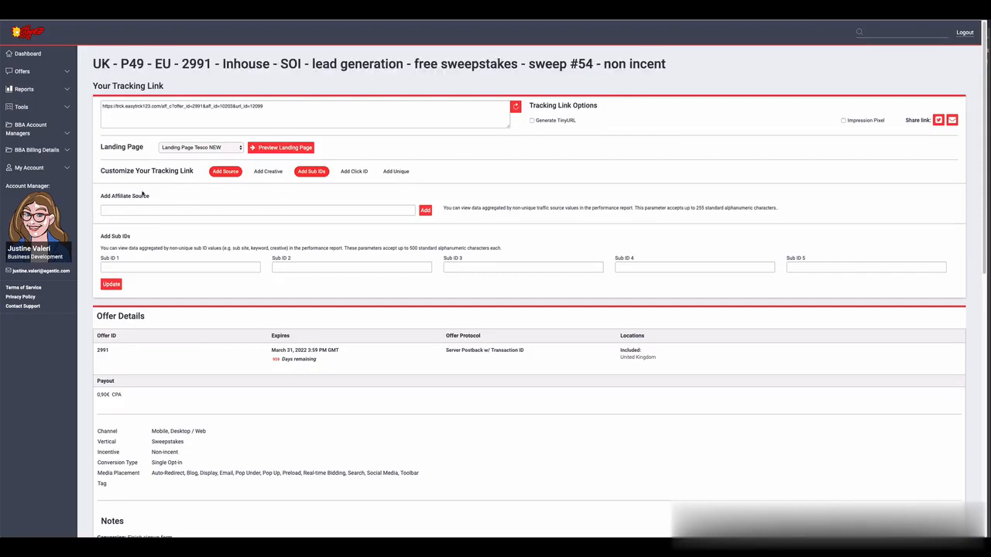
Look through the landing pages available for the offer and keep the current selection.
click(196, 148)
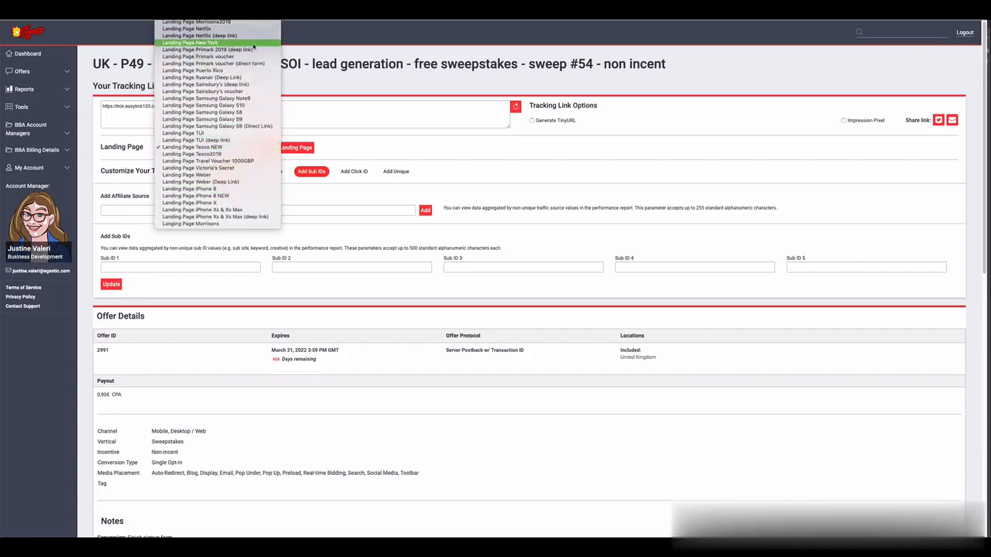
scroll(233, 132, up, 2)
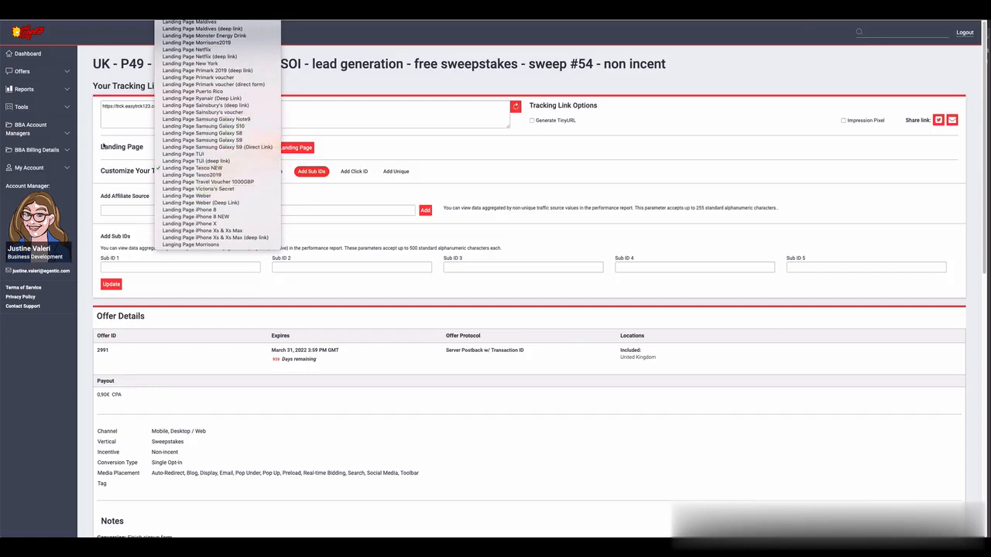
click(103, 145)
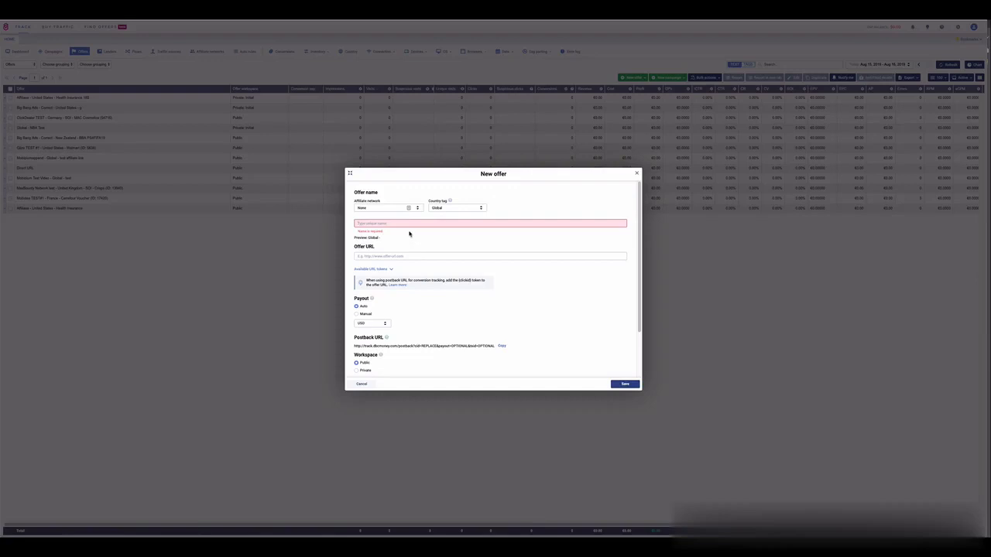
Paste the copied title as the new Voluum offer's name and assign the offer to the Big Bang Ads Example 1 affiliate network.
click(410, 226)
key(ctrl+v)
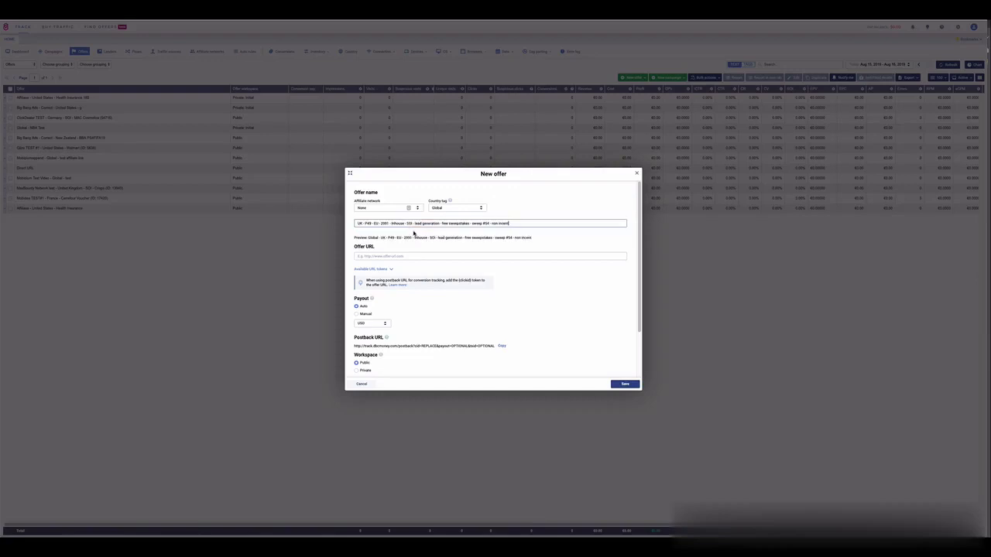
click(390, 208)
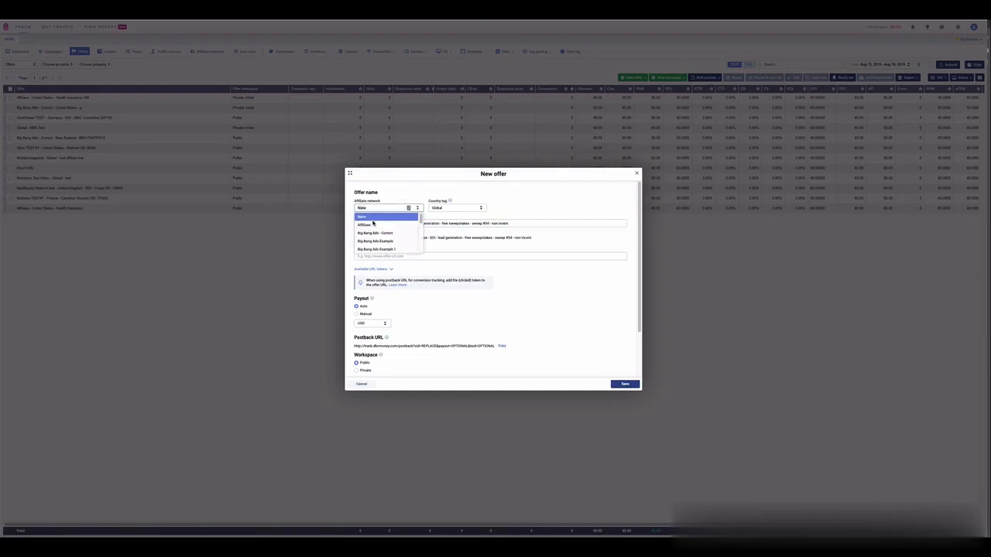
click(398, 250)
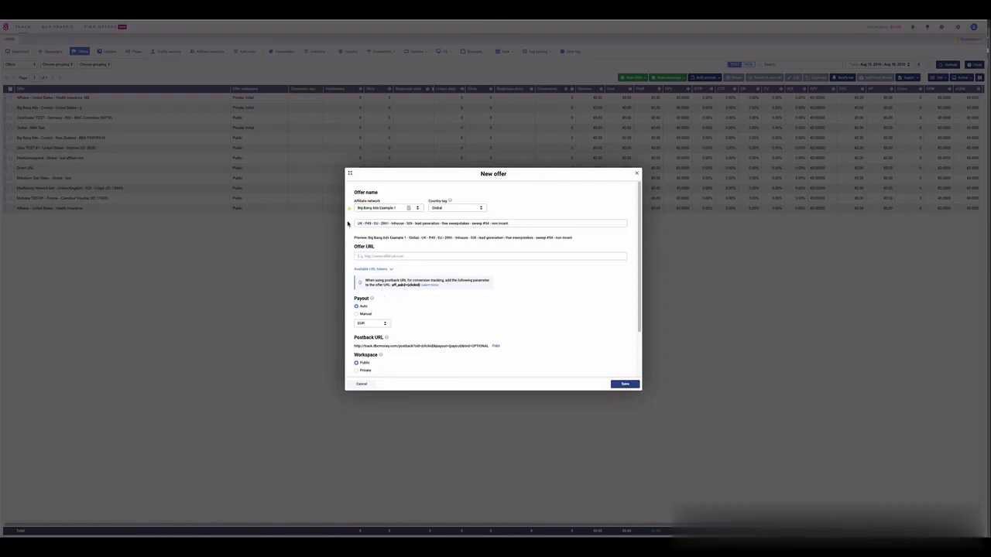
Copy the Big Bang Ads tracking link for Landing Page Tesco NEW and paste it as the new Voluum offer's URL.
mouse_move(350, 212)
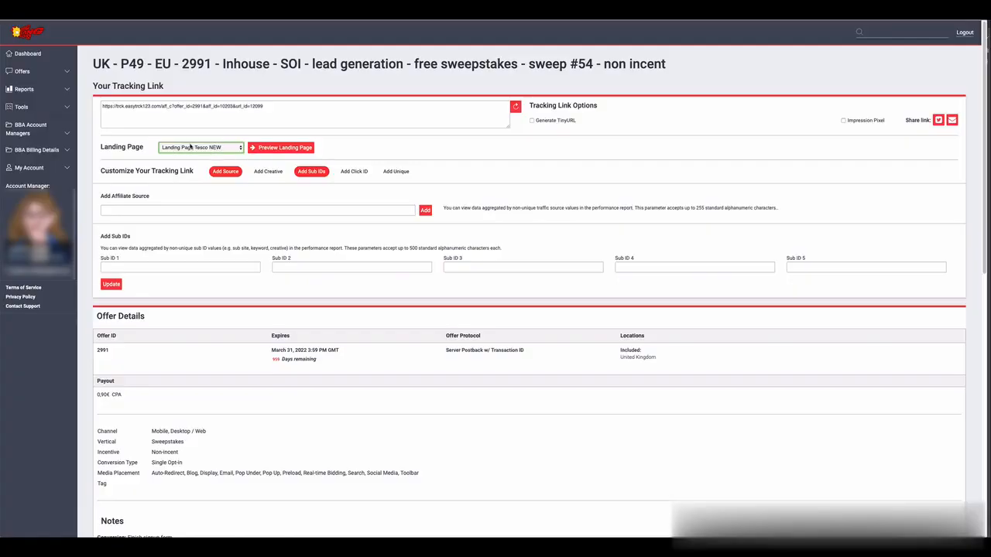
click(190, 147)
click(128, 172)
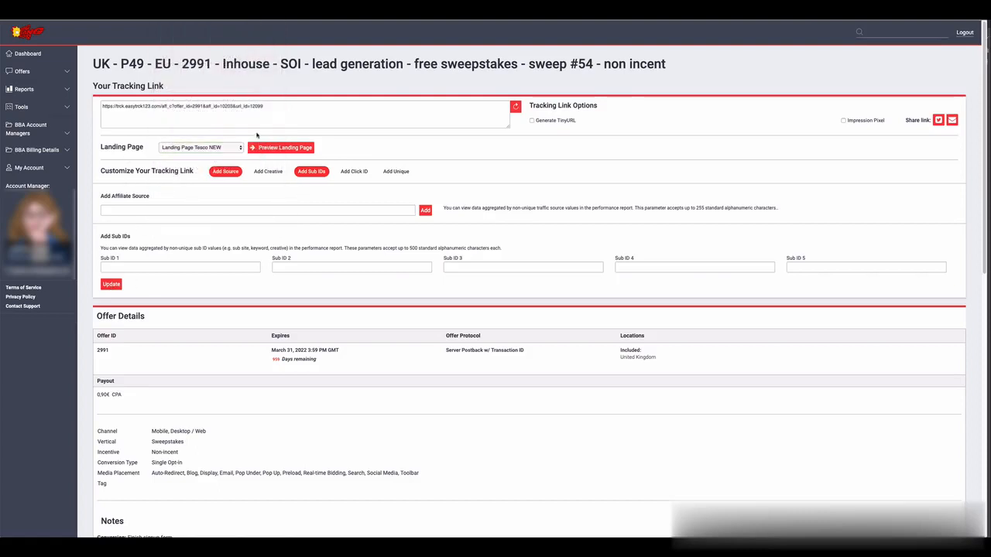
click(266, 112)
key(ctrl+a)
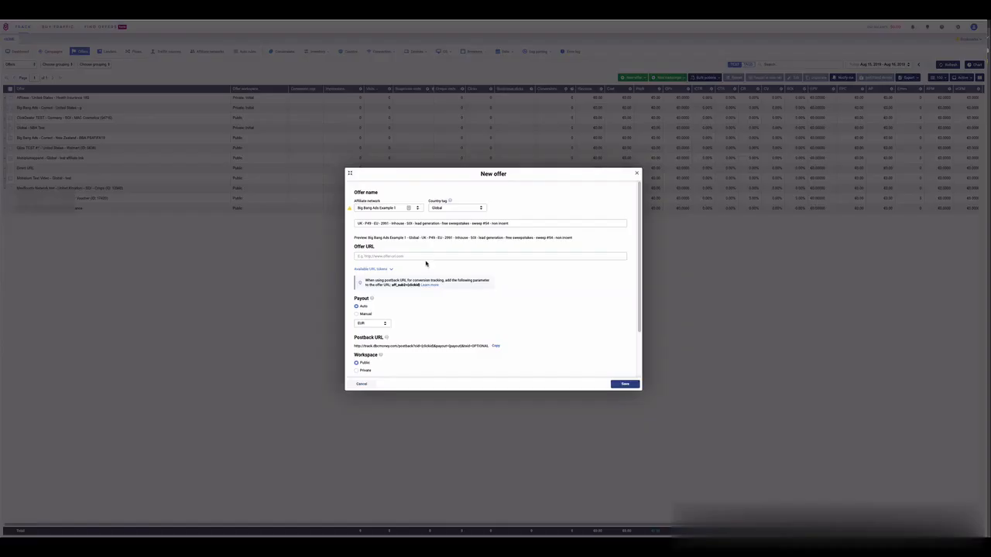
click(425, 257)
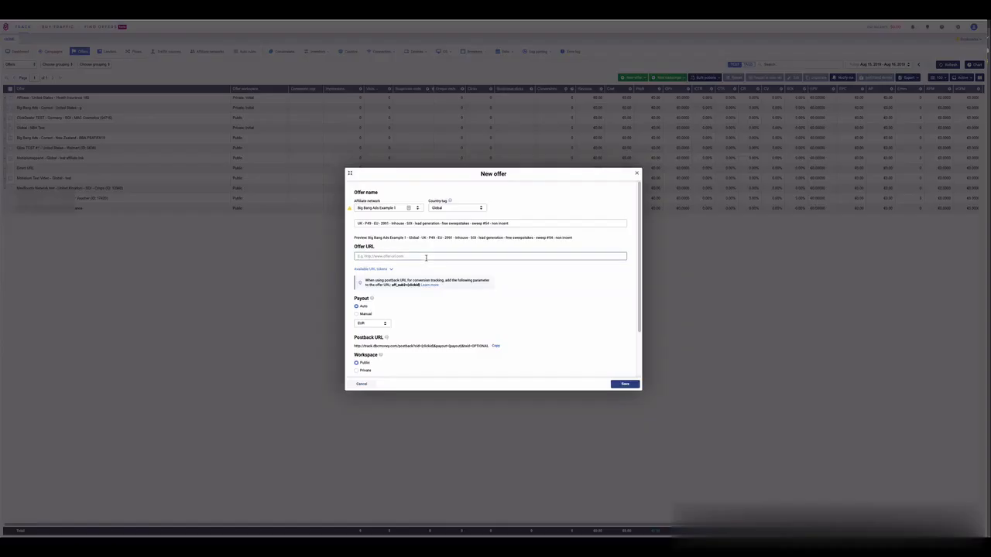
text(https://trck.easytrck123.com/aff_c?offer_id=2991&aff_id=15035&url_id=12099)
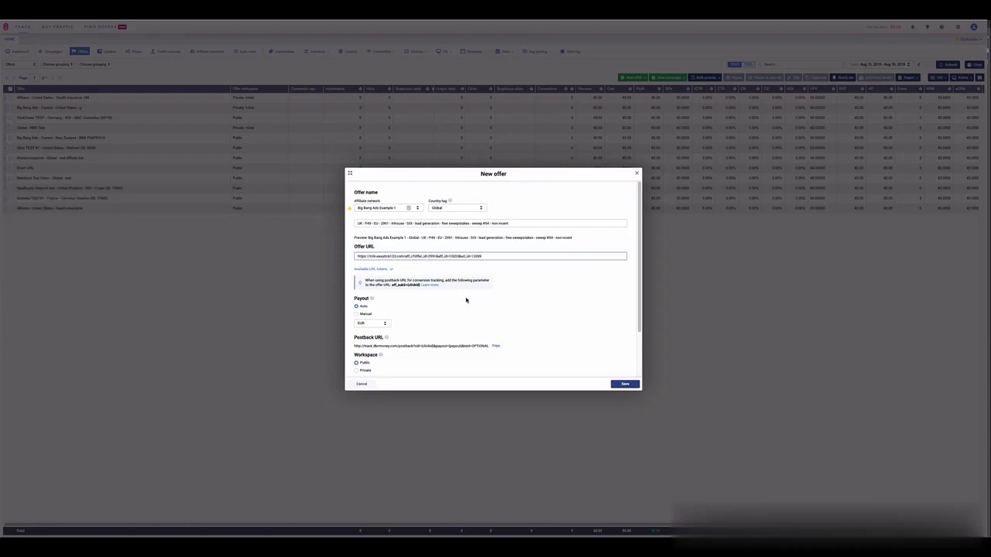
Append the click ID parameter &aff_sub2={clickid} to the end of the new offer's URL.
scroll(466, 300, down, 2)
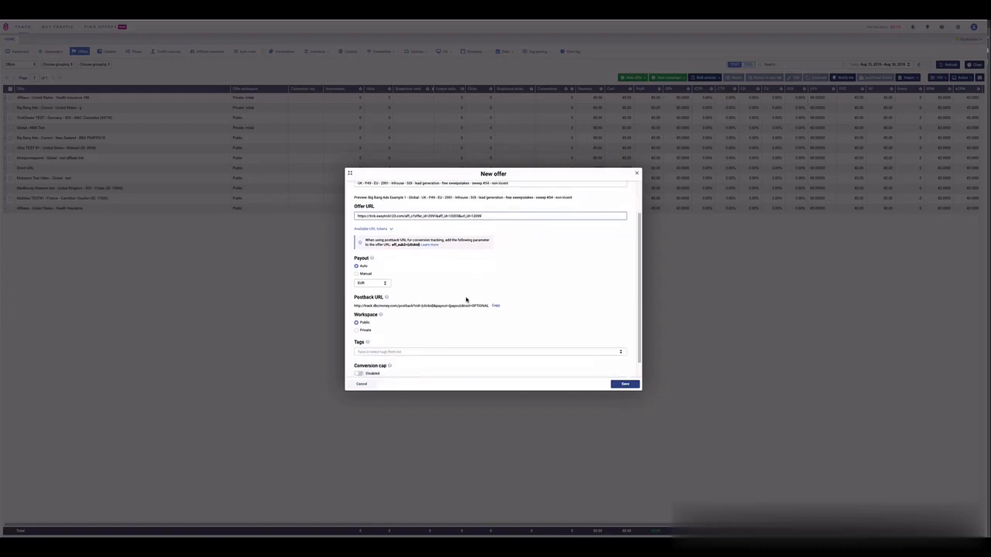
scroll(466, 299, up, 1)
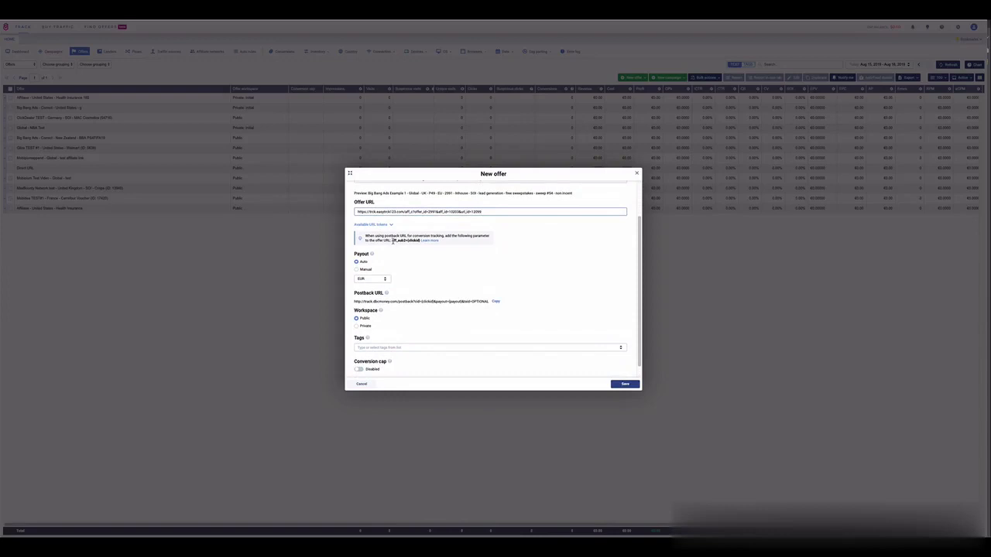
drag(393, 240, 421, 241)
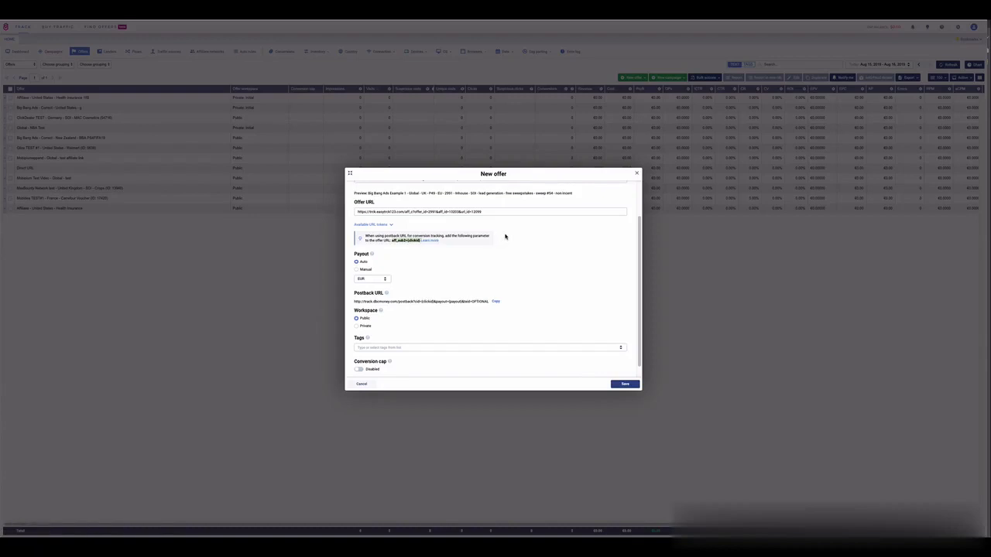
click(505, 212)
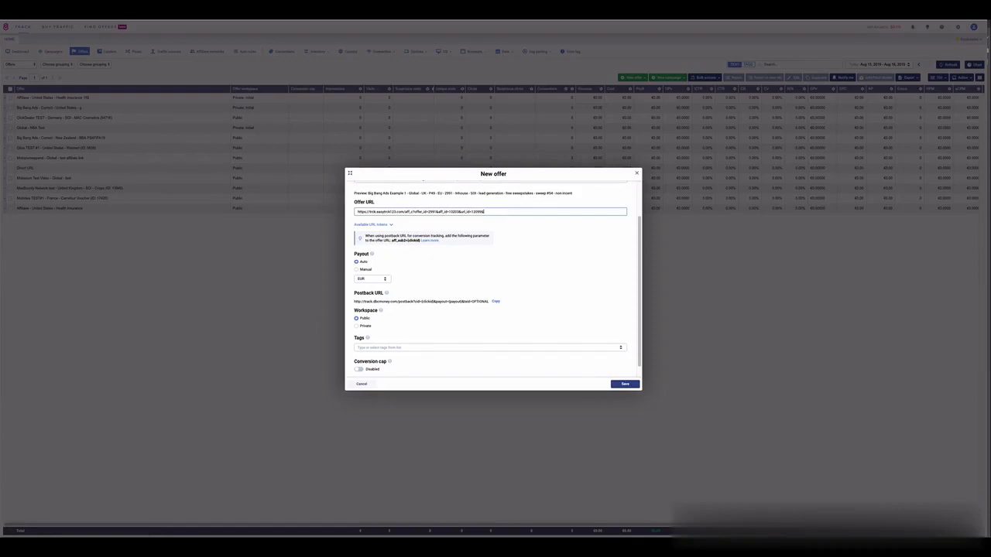
text(aff_sub2={clickid})
Set a manual payout of 0.90 EUR taken from the Big Bang Ads offer page, and check the offer's postback URL.
click(370, 274)
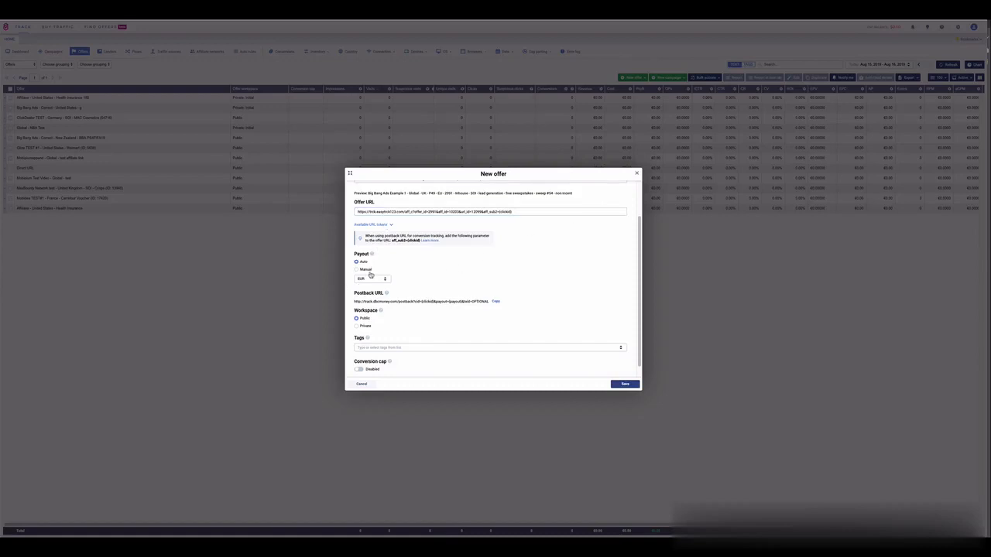
click(368, 271)
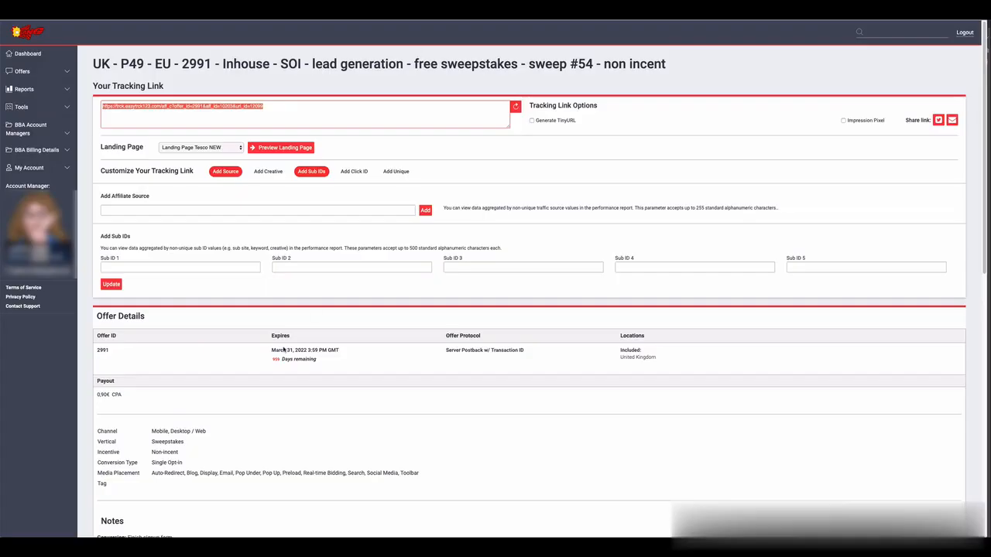
scroll(283, 350, down, 1)
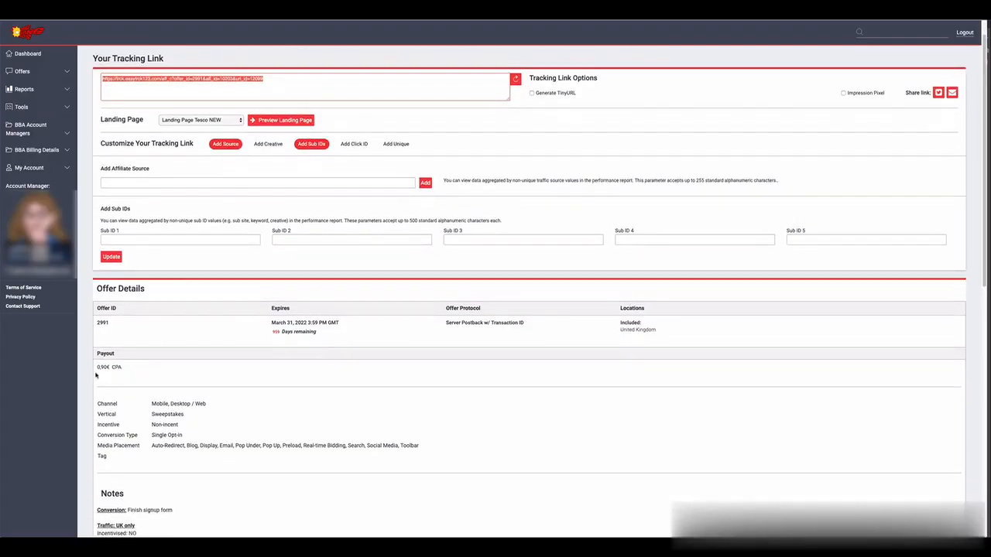
drag(96, 370, 120, 374)
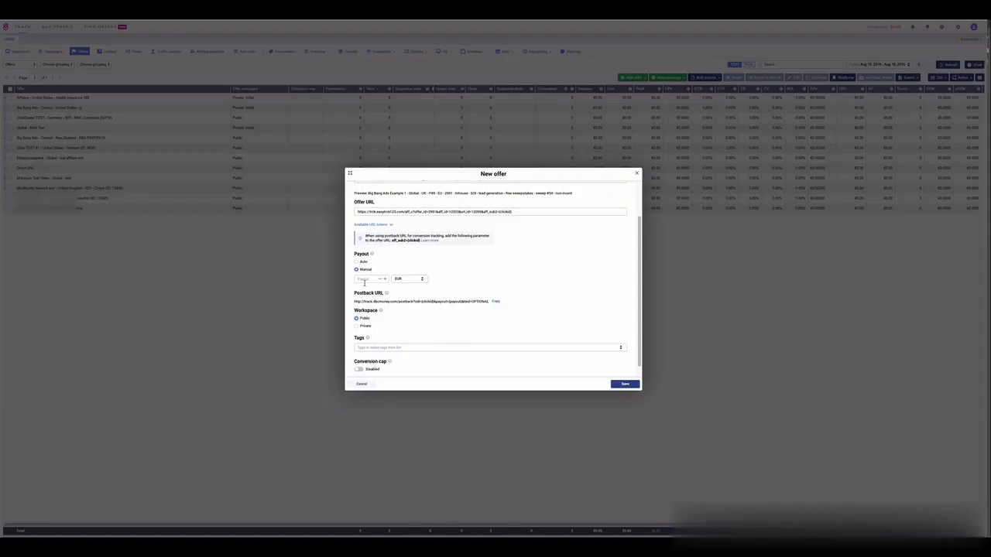
click(365, 280)
text(5)
text(.90)
scroll(418, 310, down, 1)
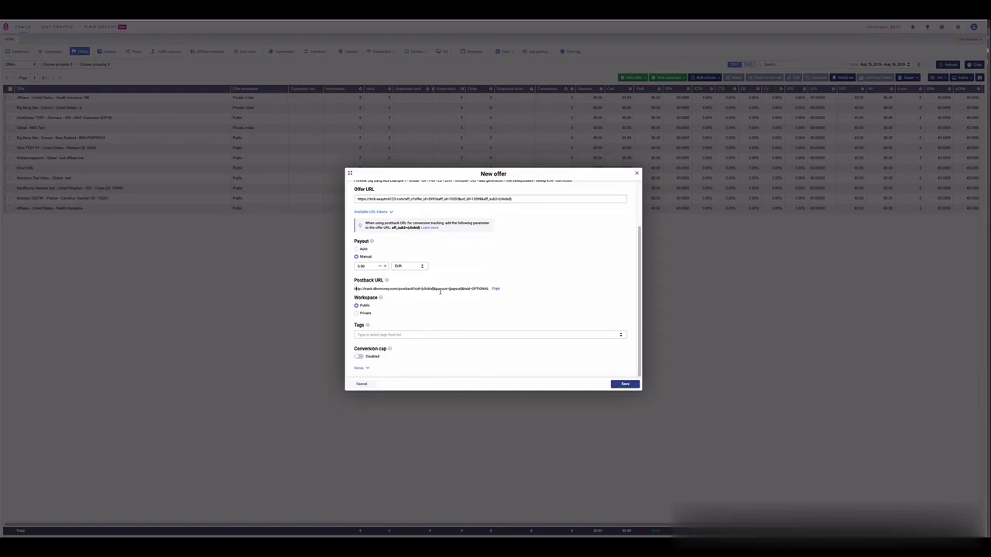
drag(356, 289, 490, 289)
click(480, 313)
Try a daily conversion cap of 50 in Pacific Time (US & Canada), look at the redirect offers, and disable the cap.
click(361, 357)
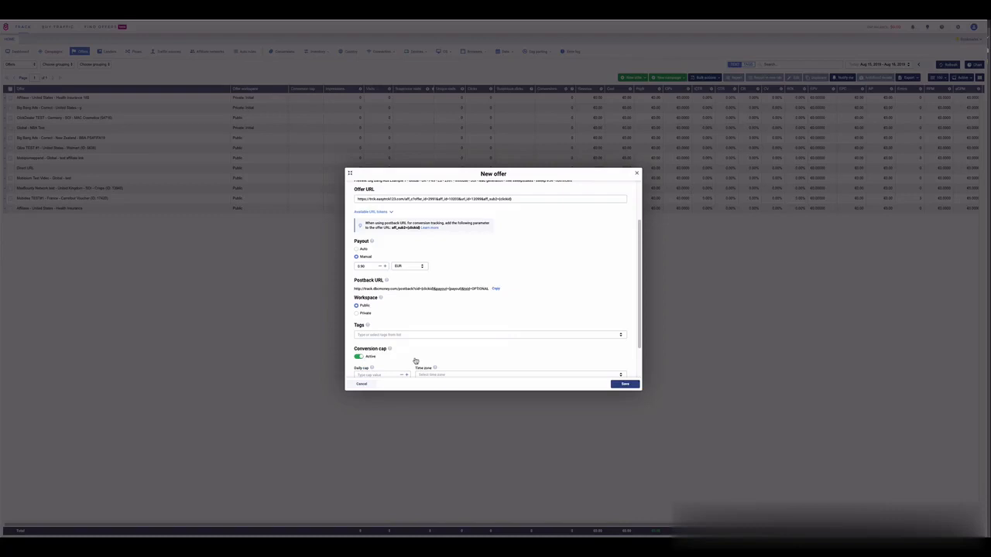
scroll(414, 359, down, 2)
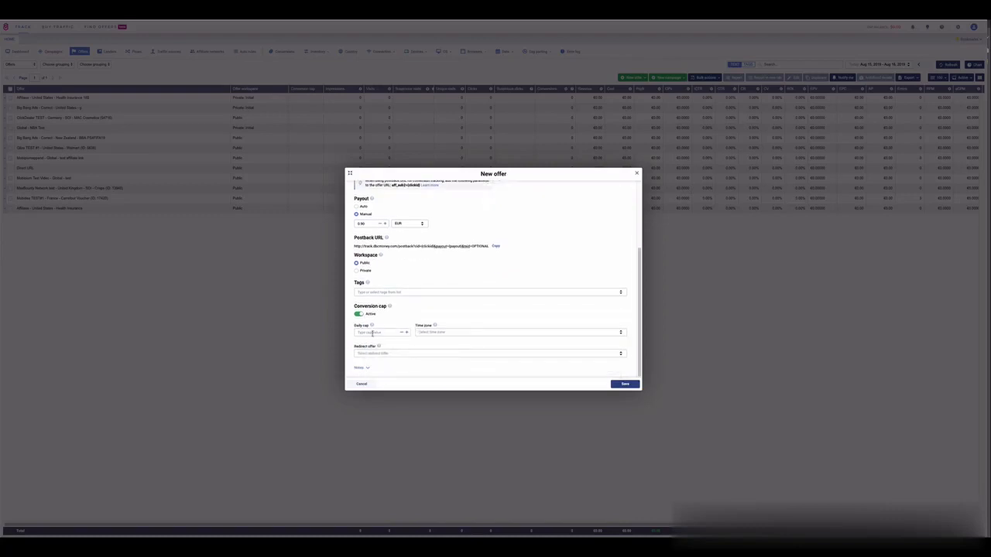
click(373, 332)
text(10)
click(481, 336)
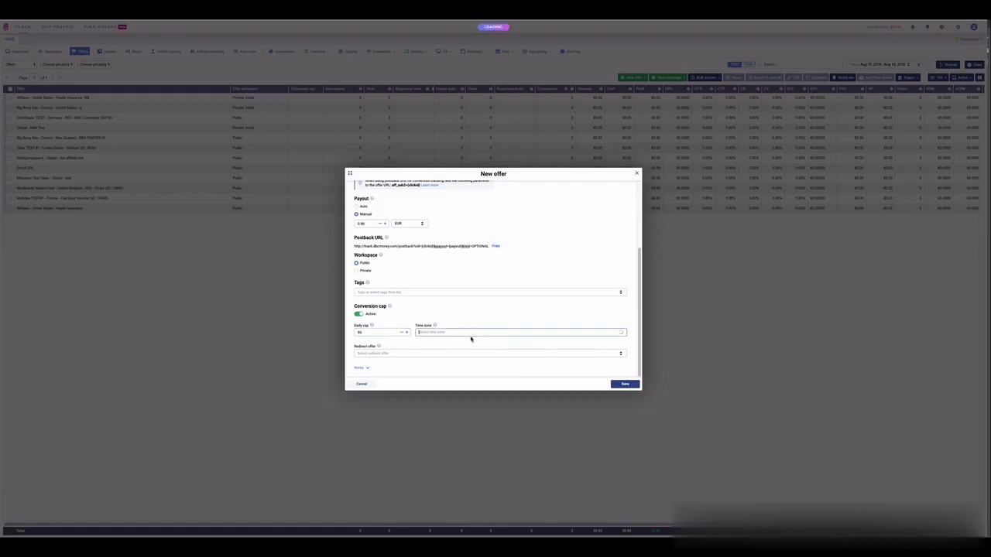
text(paci)
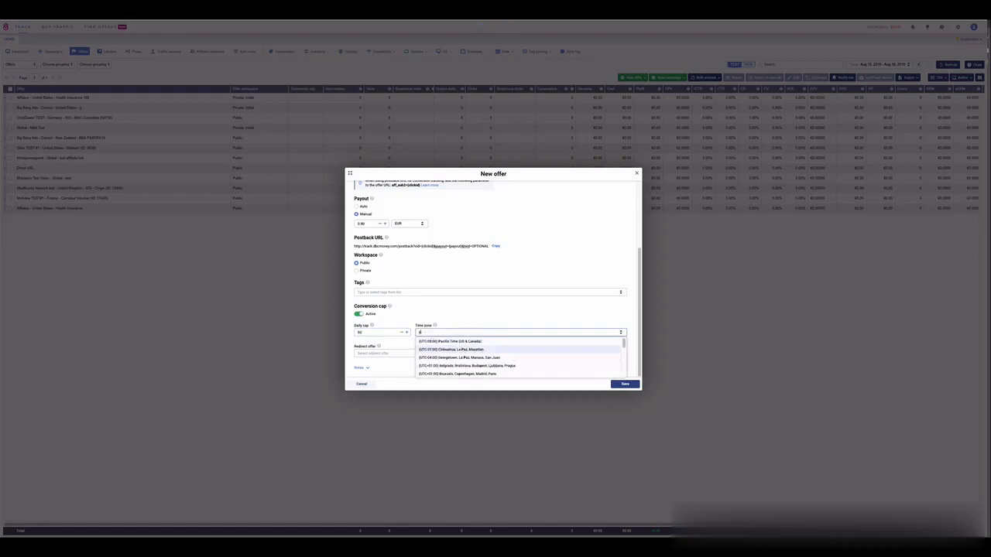
click(475, 344)
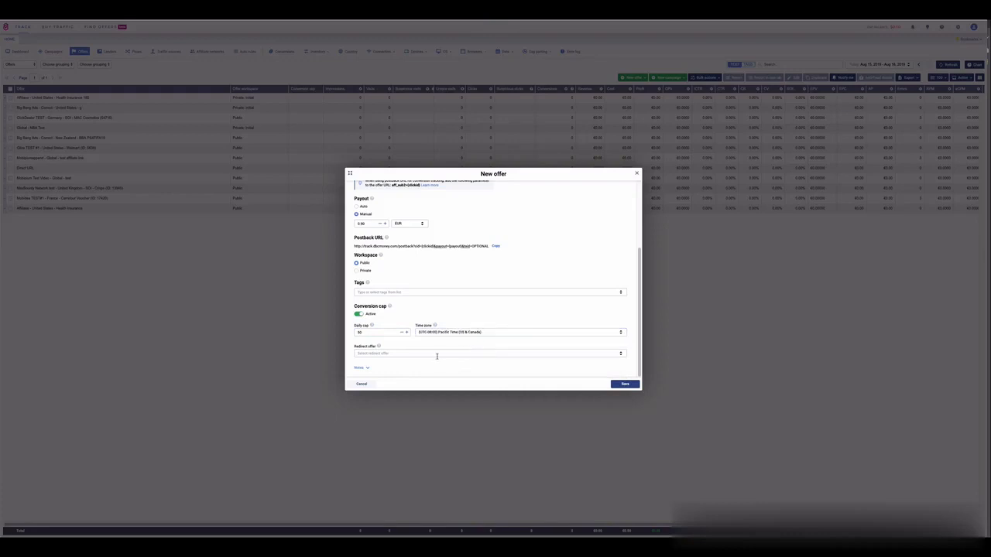
click(437, 354)
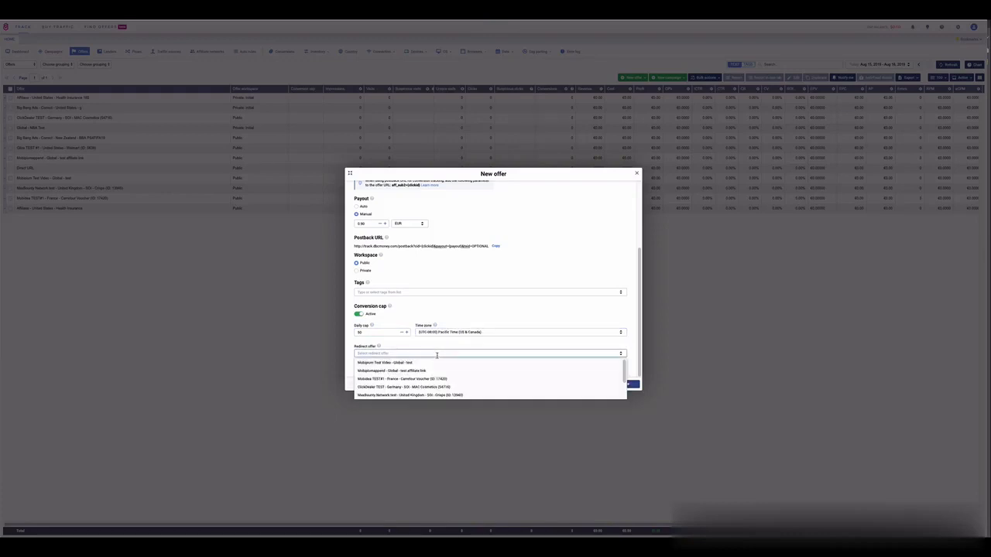
click(439, 350)
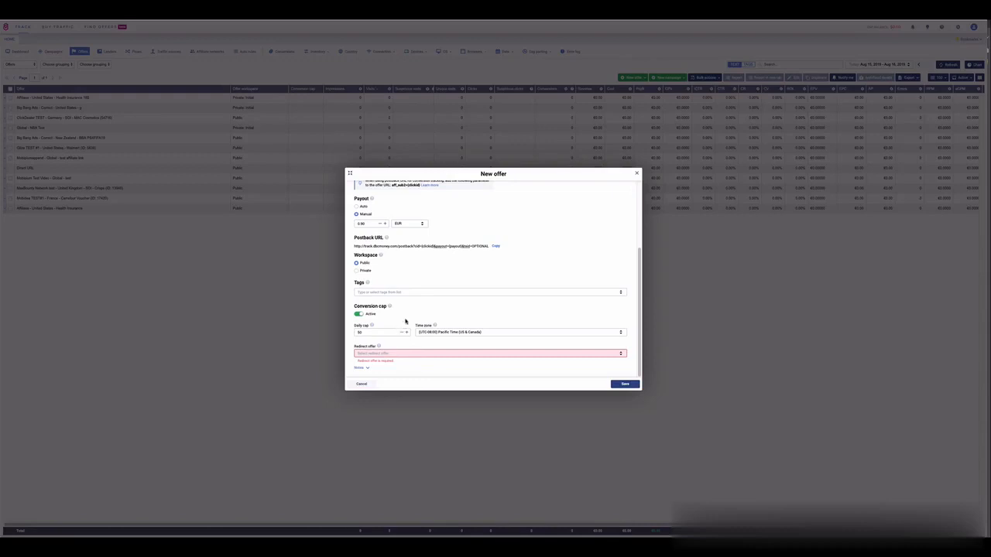
click(361, 316)
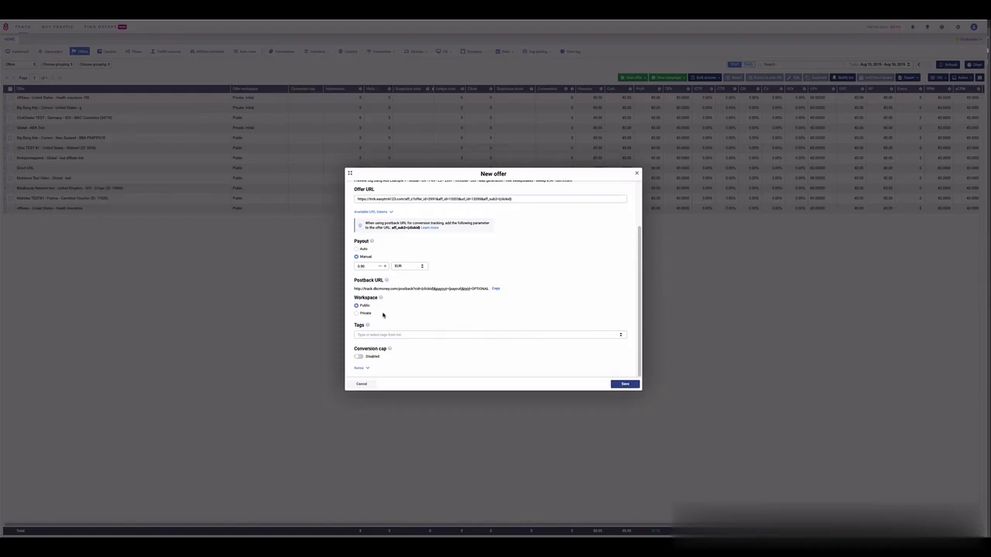
Save the new offer and reopen it for editing to check its full offer URL.
click(622, 383)
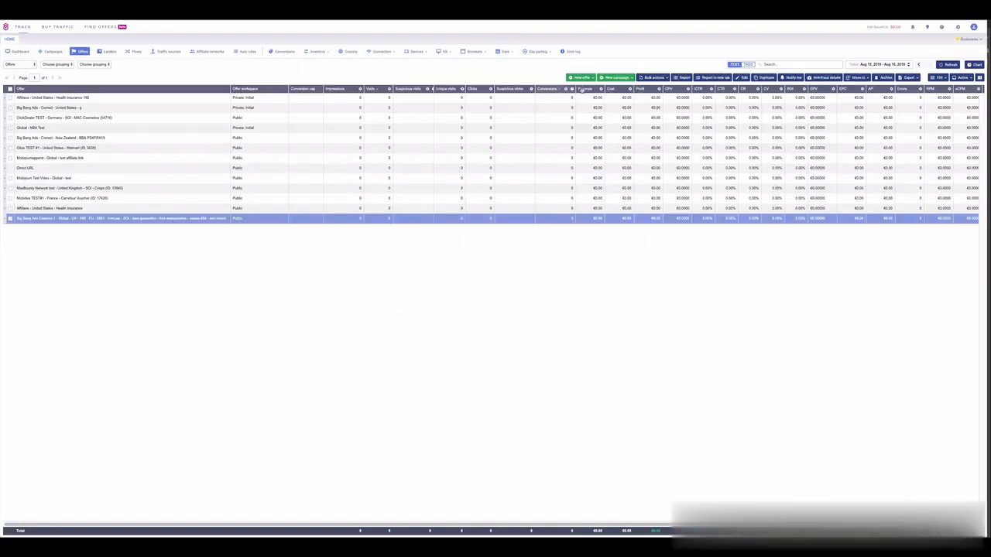
click(743, 79)
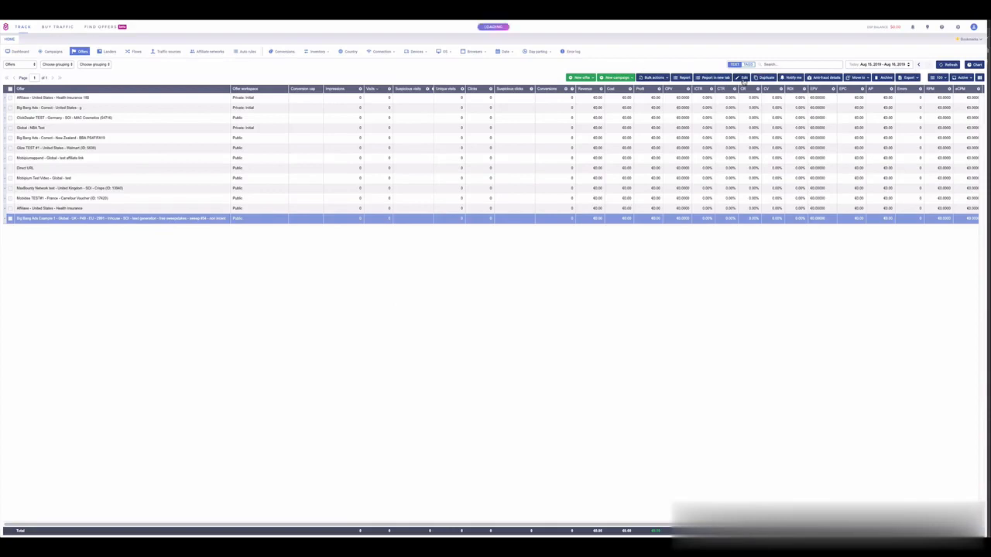
click(904, 185)
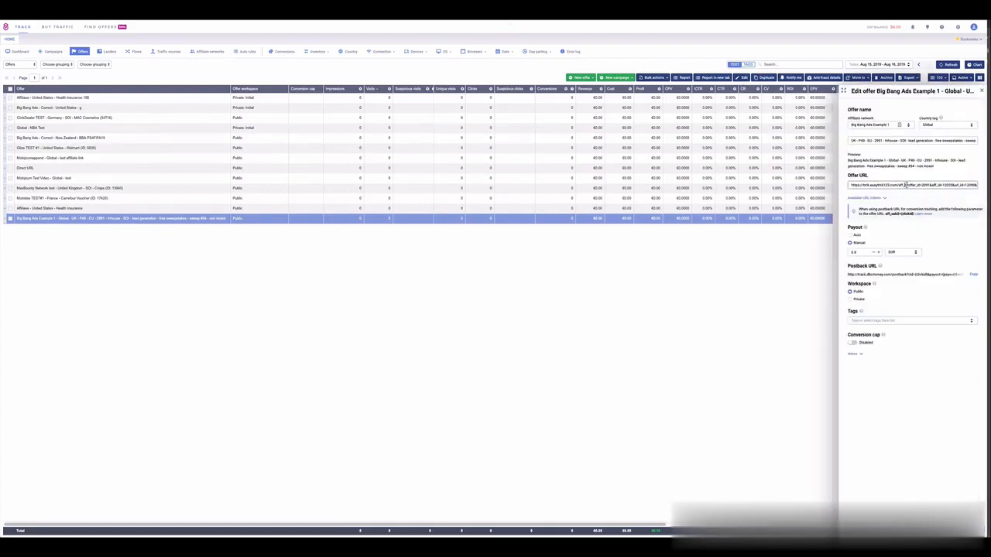
drag(904, 185, 988, 185)
click(938, 185)
drag(976, 186, 809, 186)
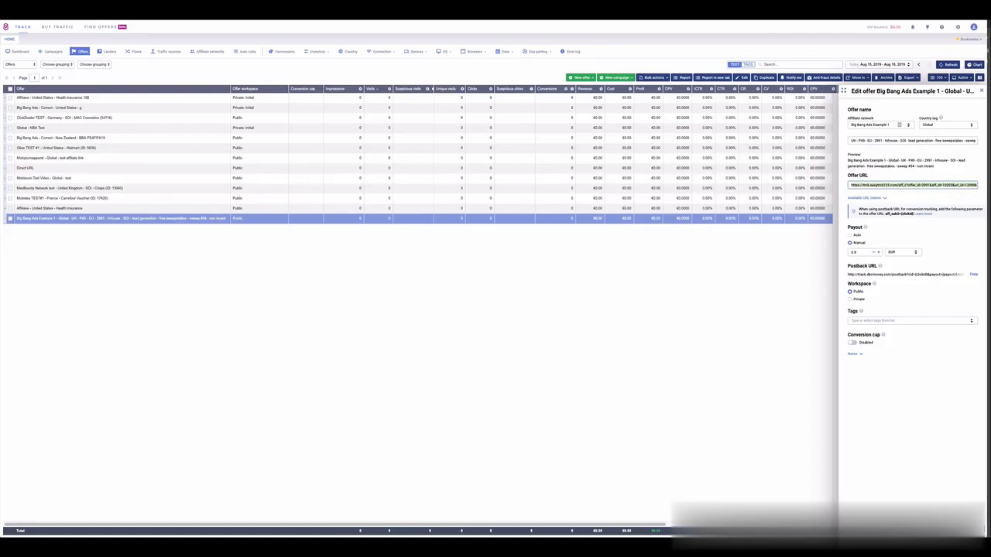
click(920, 185)
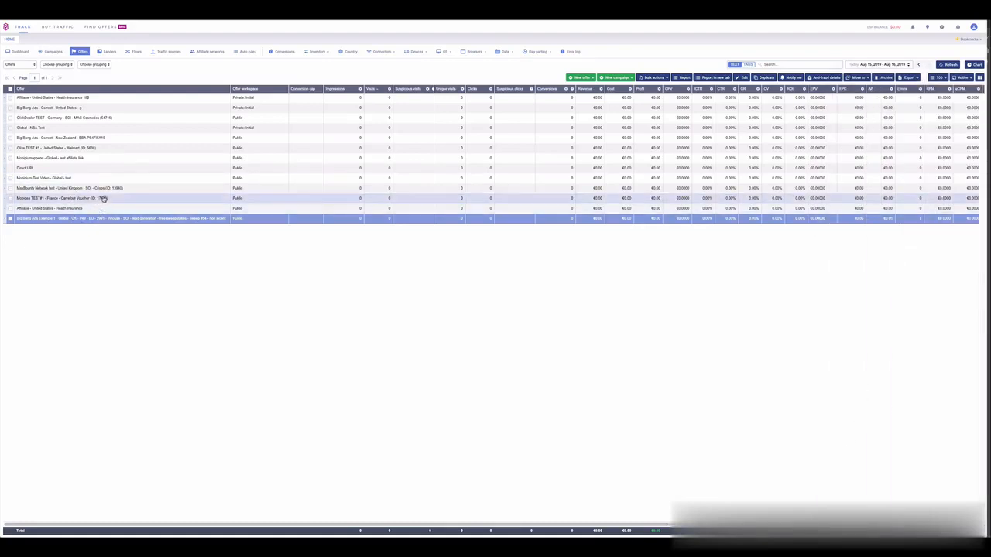
Edit the Big Bang Ads - Correct - New Zealand offer, remove the extra space after aff_sub2 in its URL, and save.
click(92, 139)
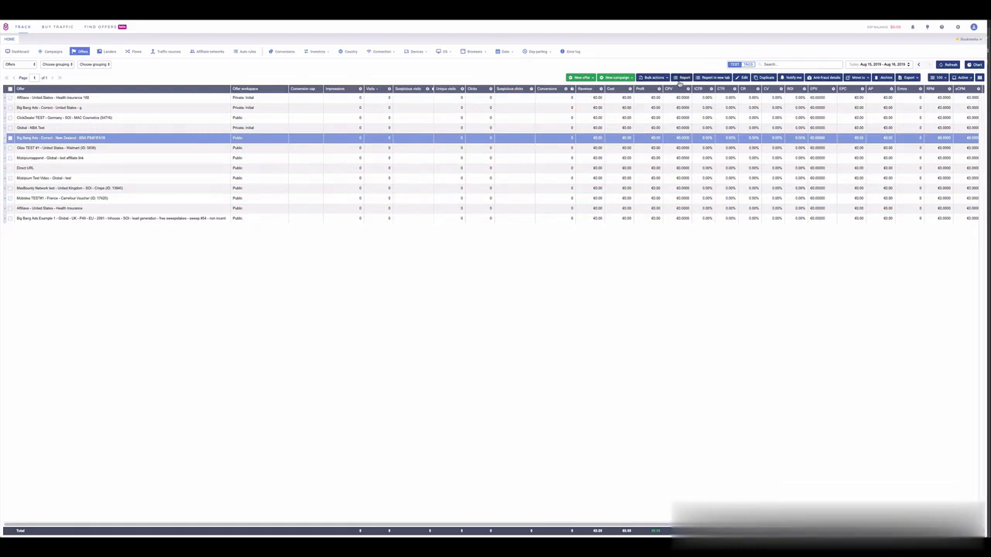
click(744, 79)
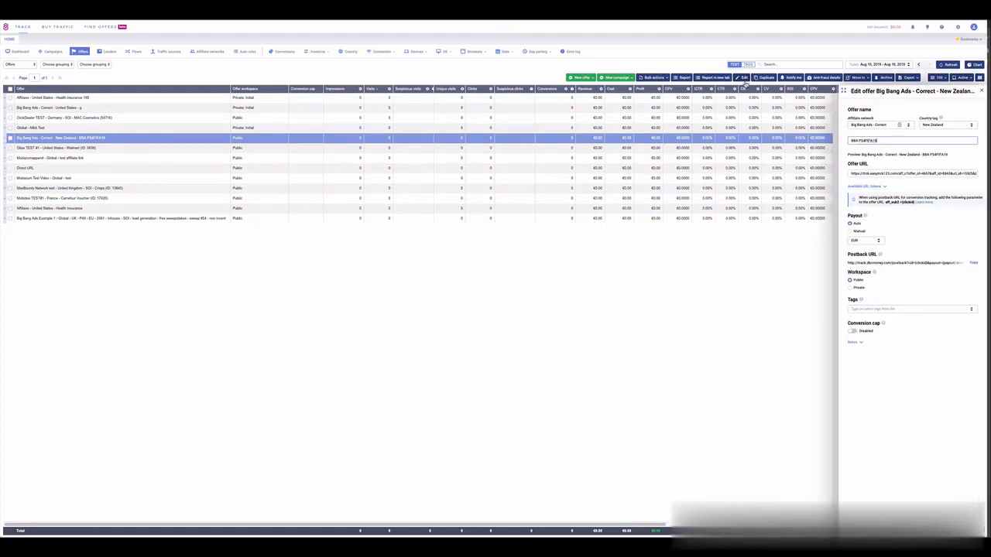
click(894, 175)
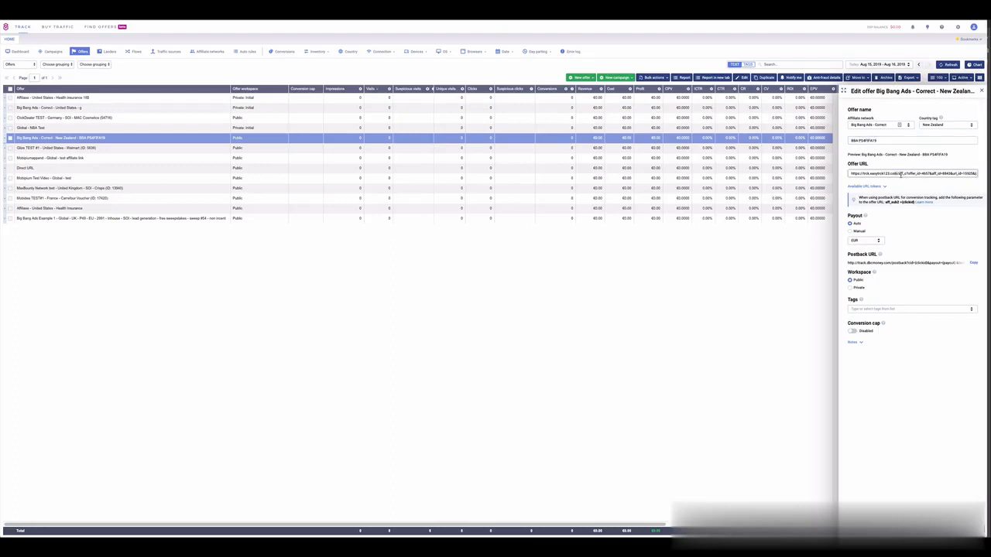
drag(940, 176, 976, 178)
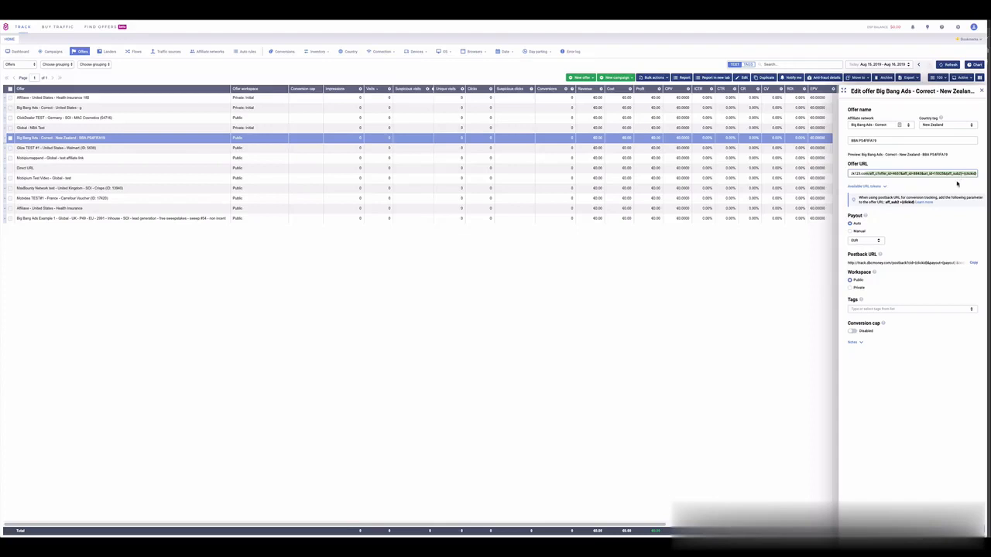
click(961, 174)
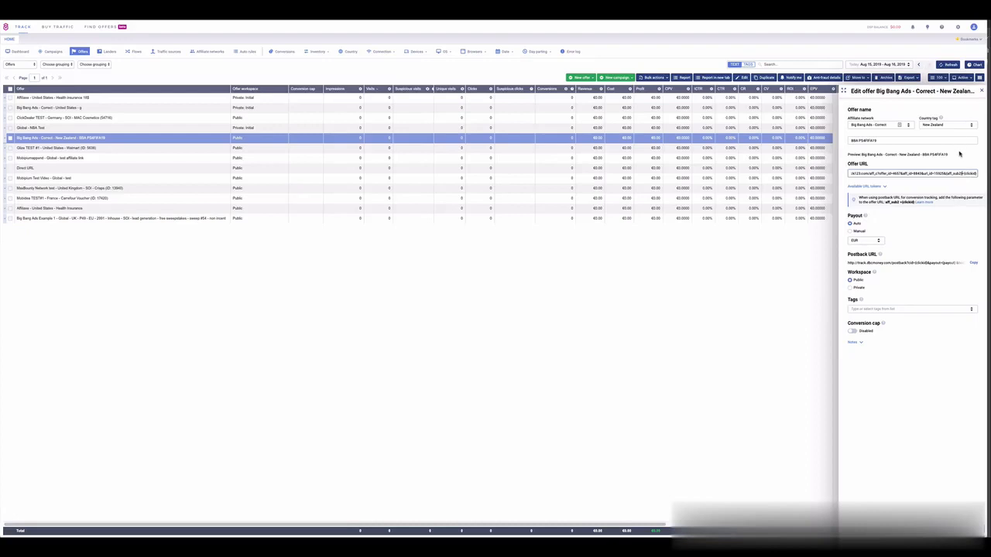
key(BackSpace)
key(BackSpace)
click(969, 530)
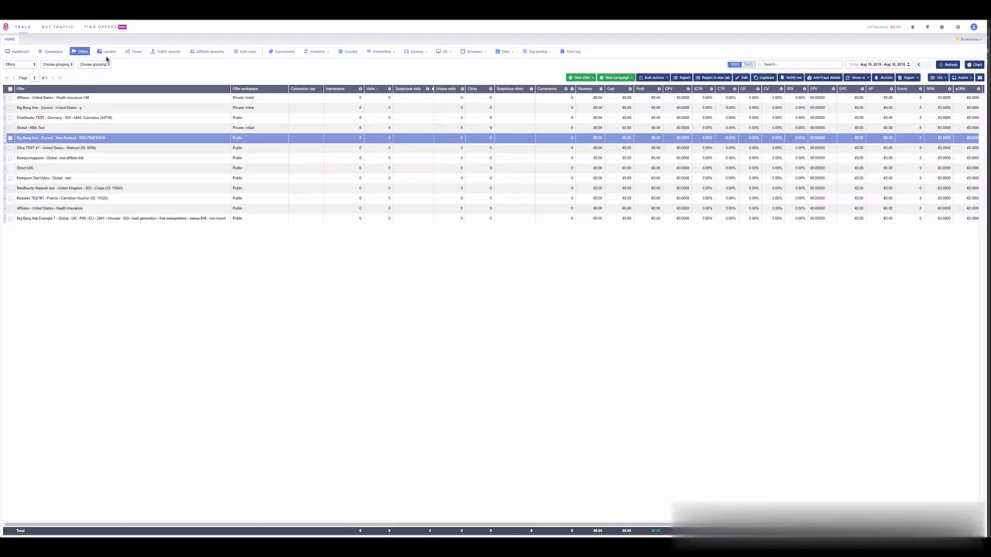
Switch from the offers to the list of landers.
click(116, 52)
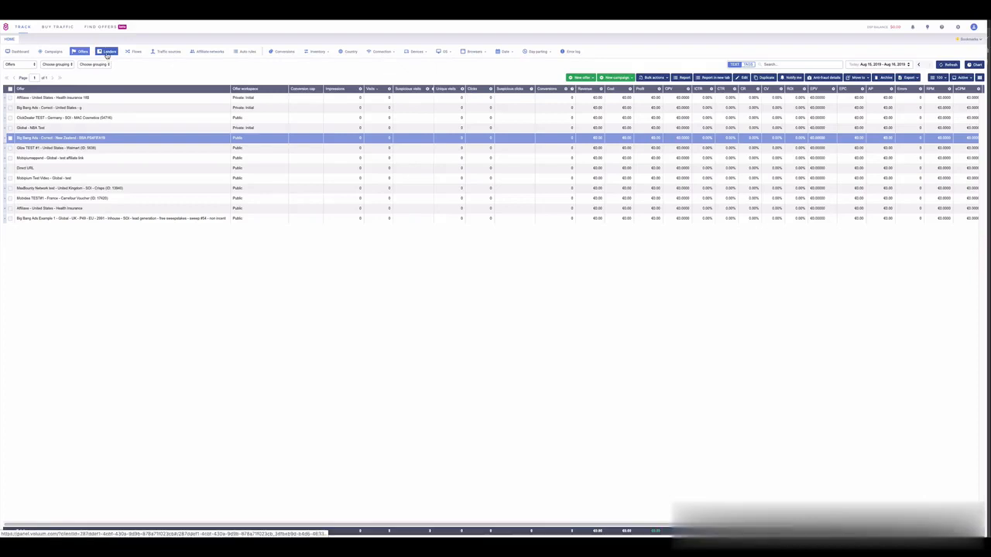
click(106, 52)
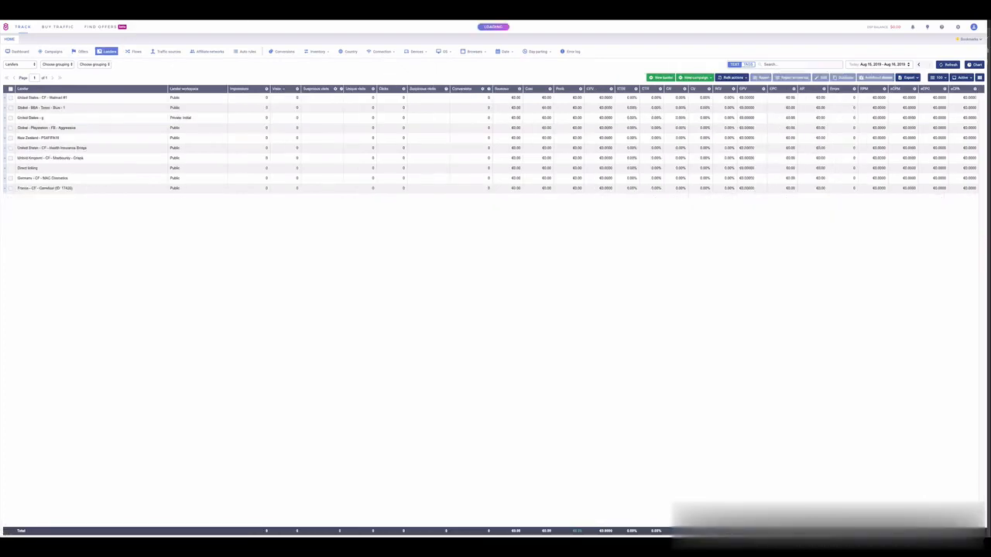
Start a new lander and set its country tag to United Kingdom.
click(745, 6)
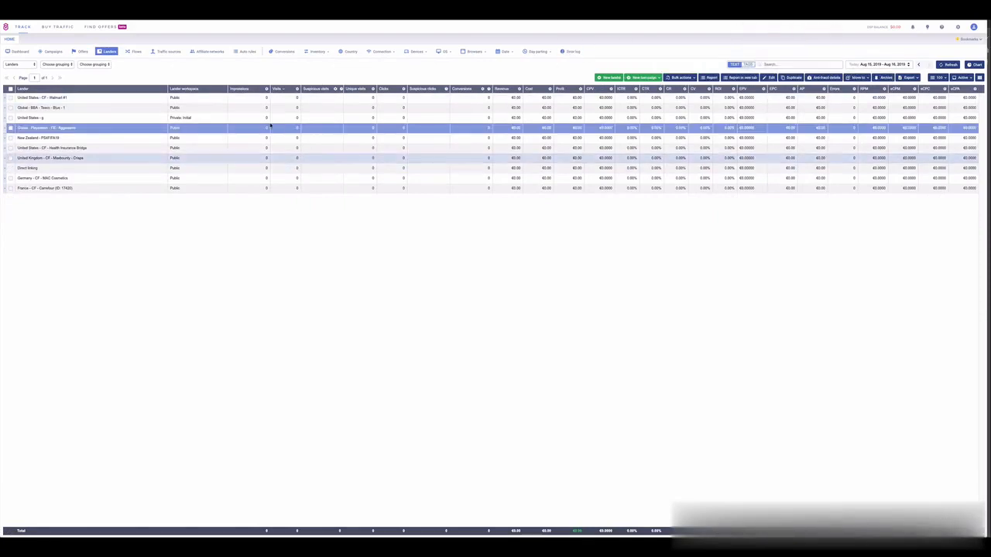
click(263, 110)
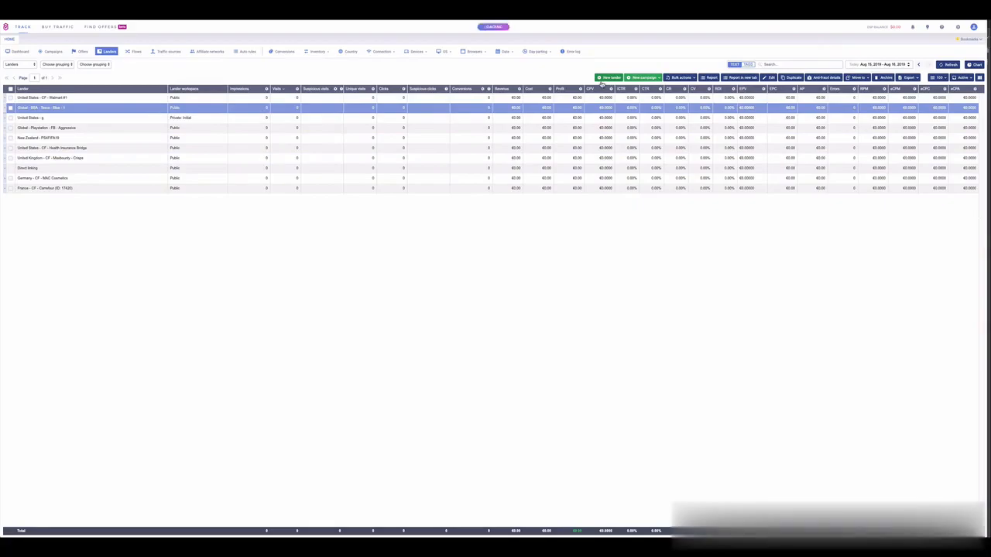
click(608, 78)
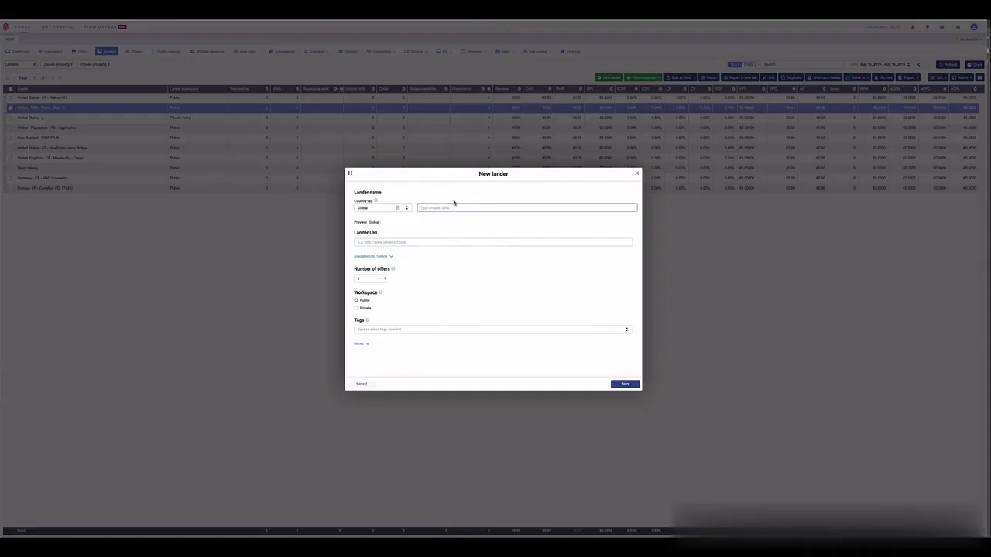
text(U)
key(BackSpace)
click(385, 208)
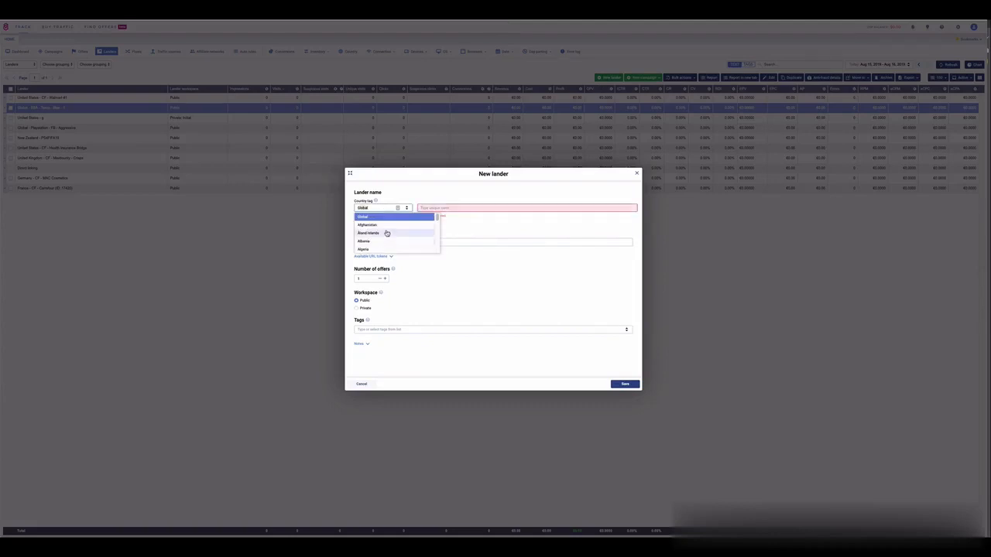
text(united)
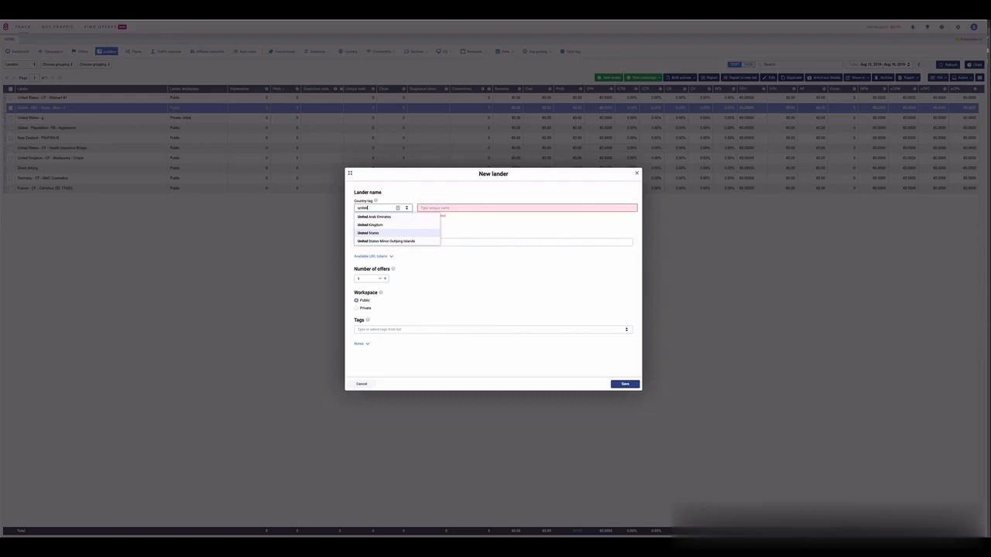
click(377, 227)
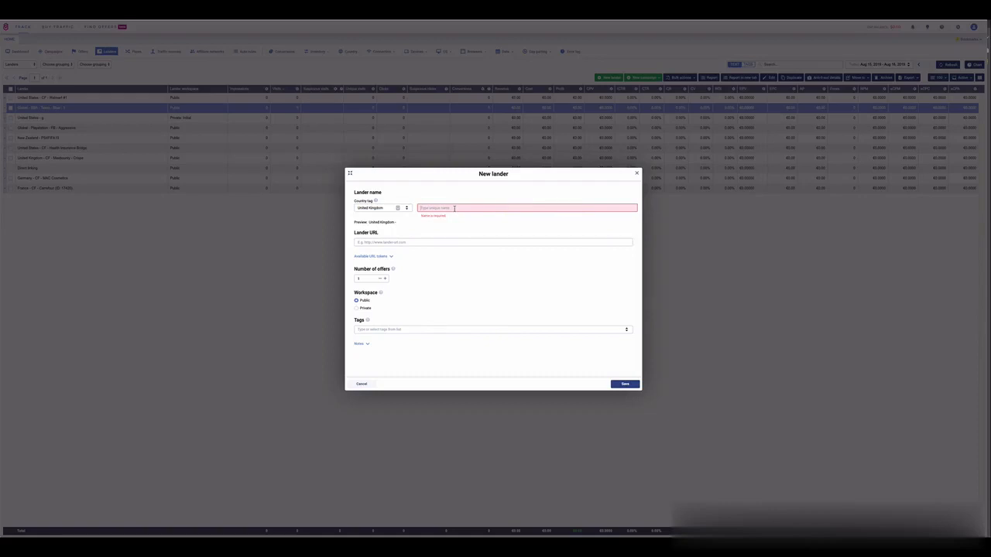
Name the new lander CF - Tesco - Aggressive.
click(454, 208)
text(C)
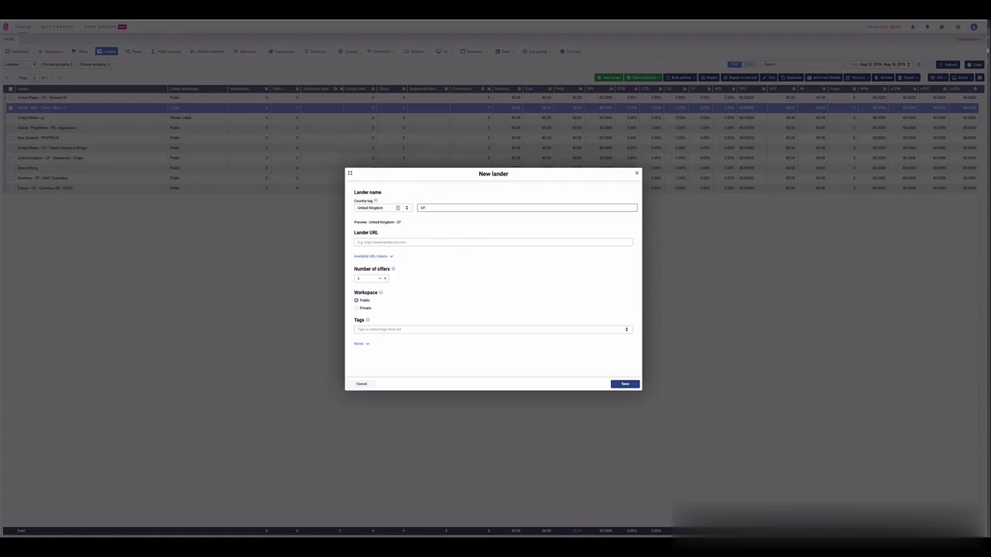
text(F )
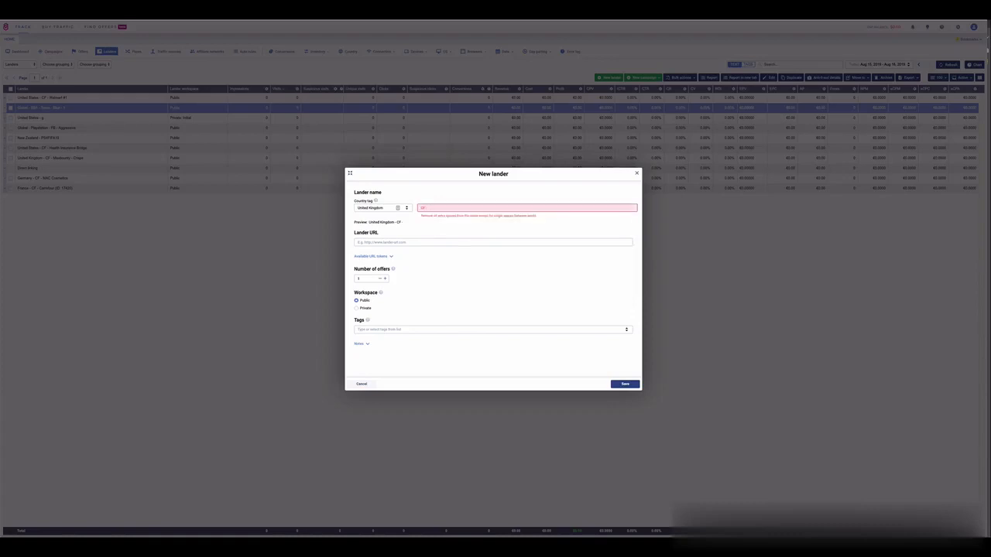
text(- Tesco - Ag)
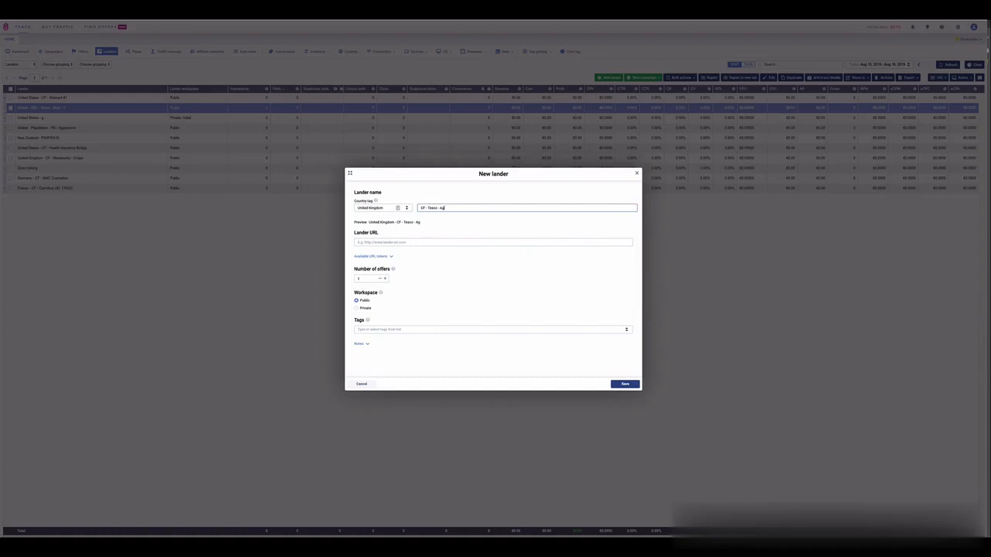
text(gressive)
click(414, 241)
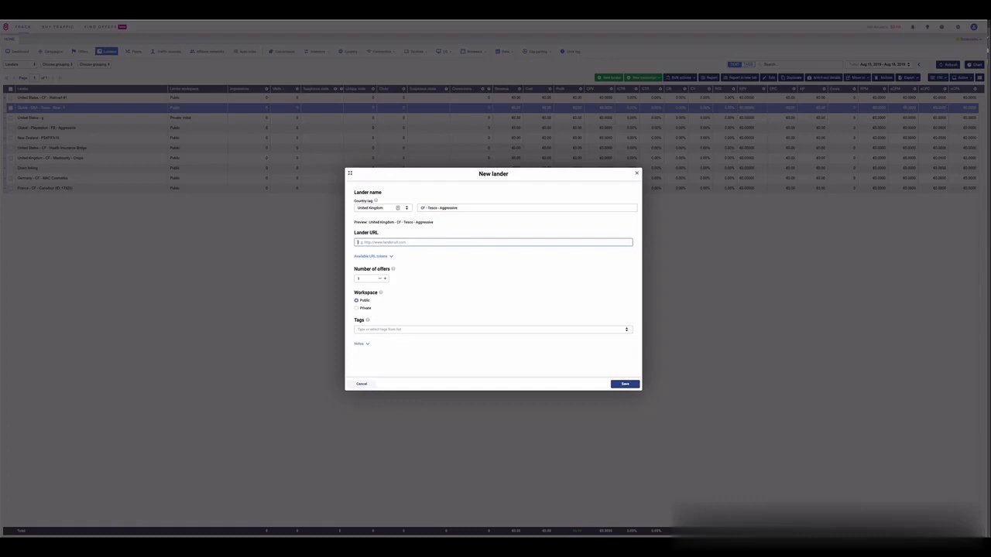
key(super+Tab)
drag(803, 90, 794, 54)
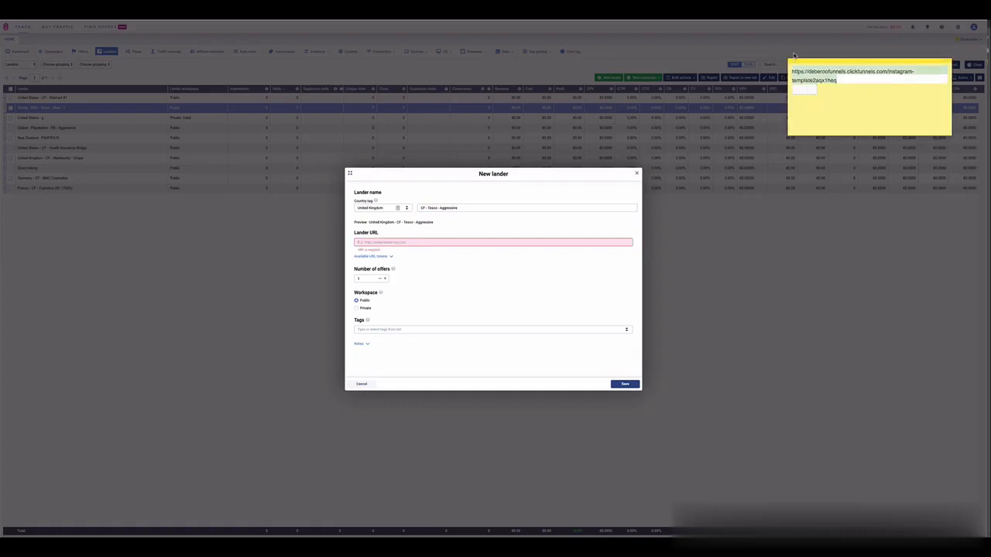
click(529, 245)
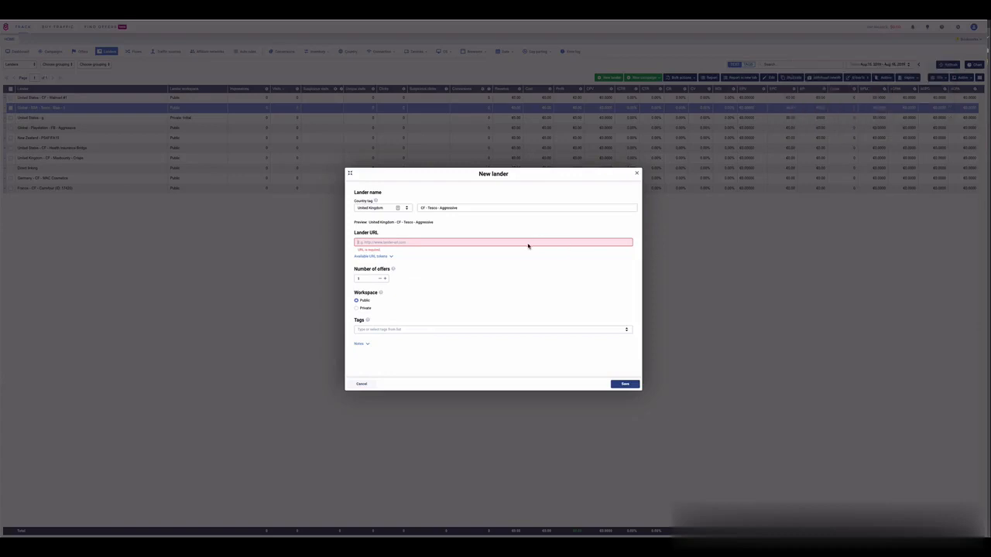
text(https://debeoofunnels.clickfunnels.com/instagram-template2aqz1fwq)
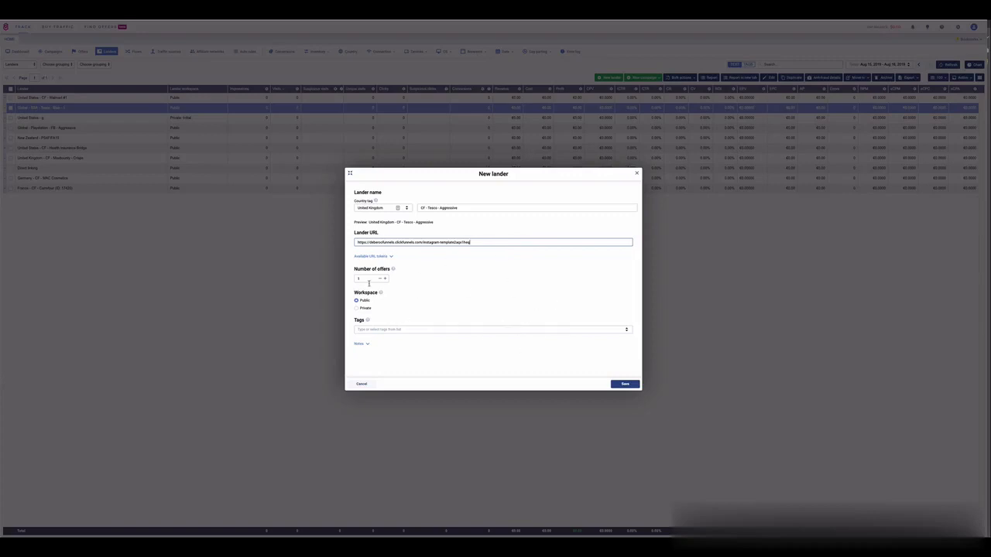
click(617, 385)
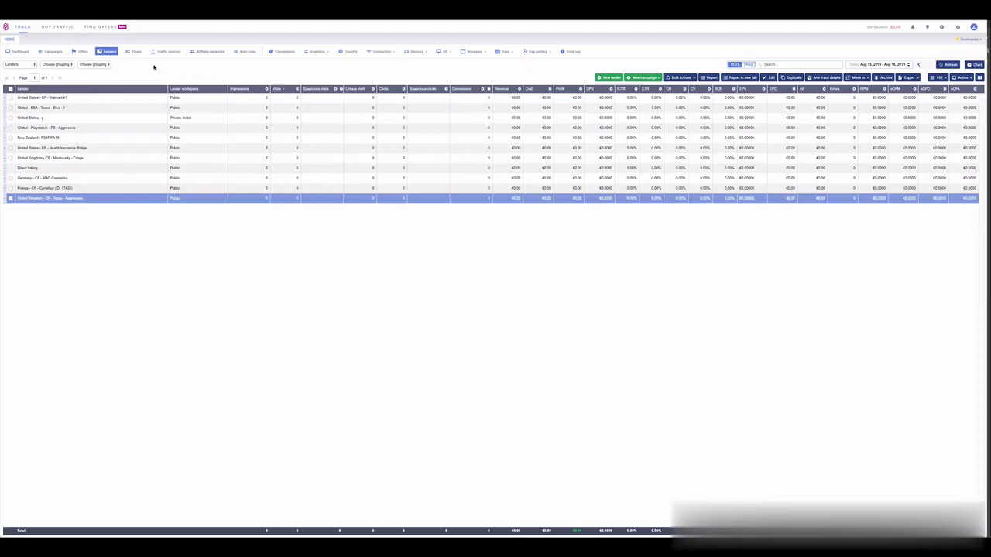
Start a new campaign with Facebook Example 1 as traffic source and United Kingdom as country tag.
click(56, 57)
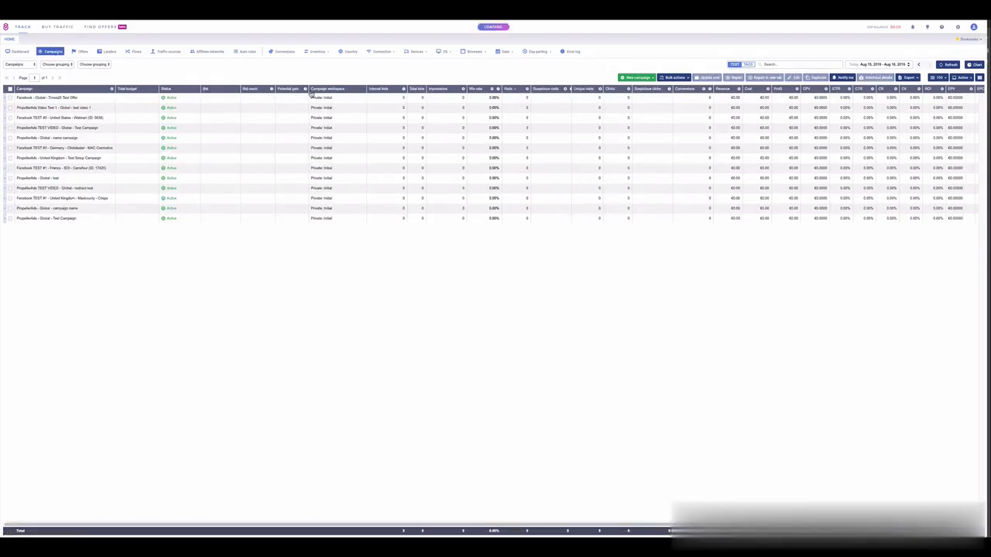
click(637, 79)
click(637, 97)
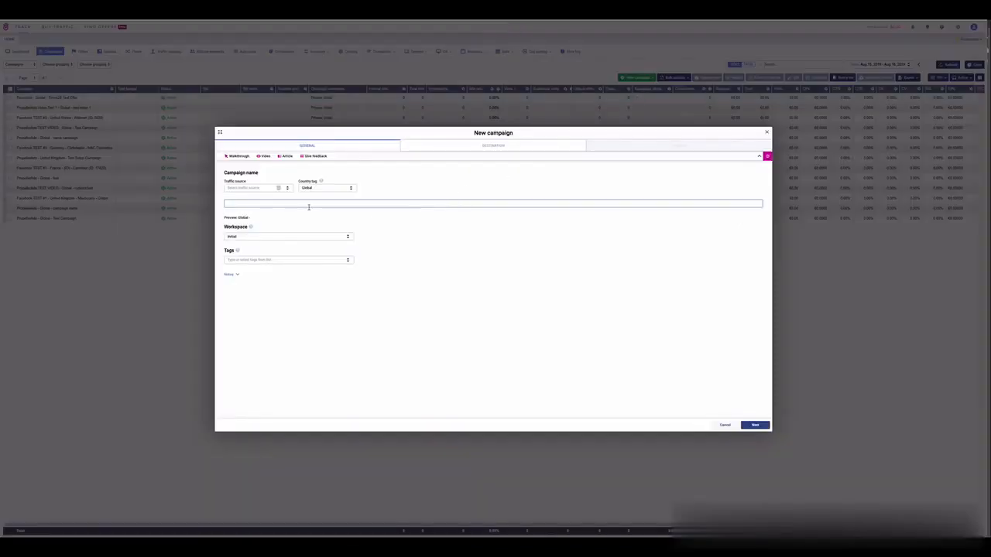
click(256, 188)
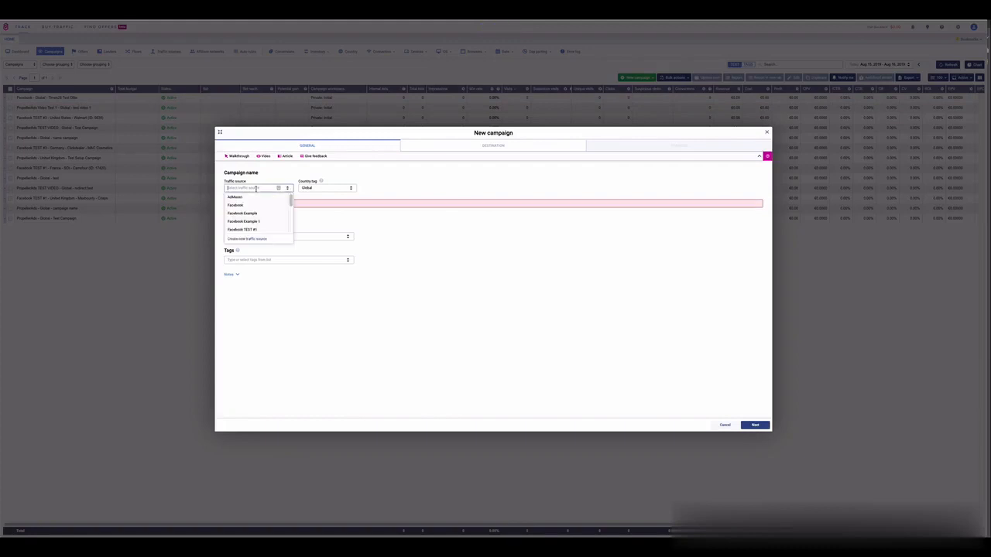
click(254, 221)
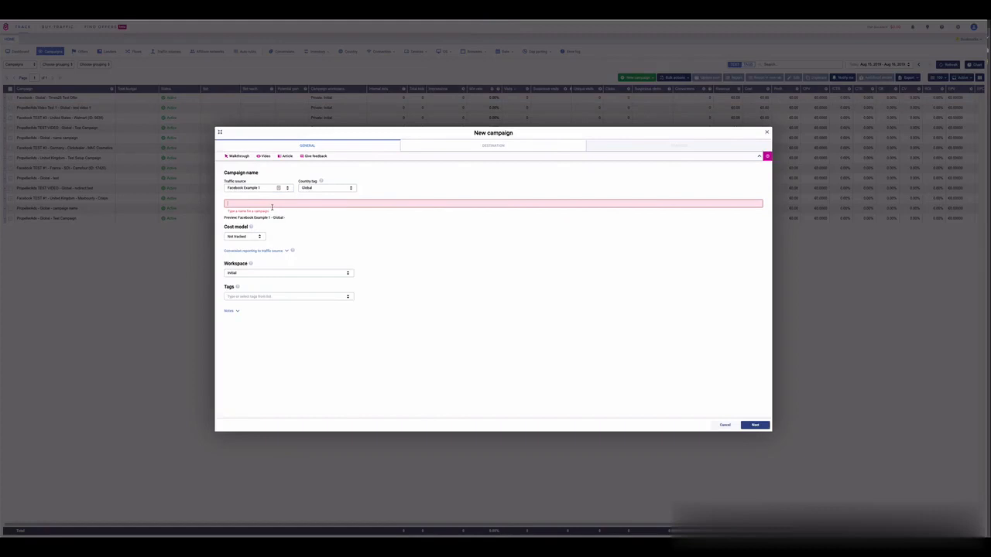
click(277, 202)
click(317, 188)
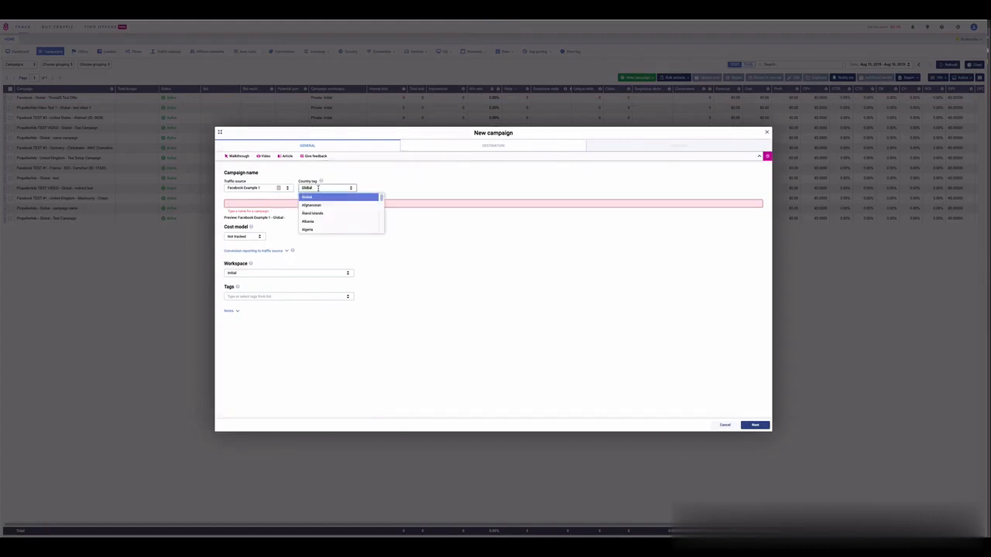
text(uni)
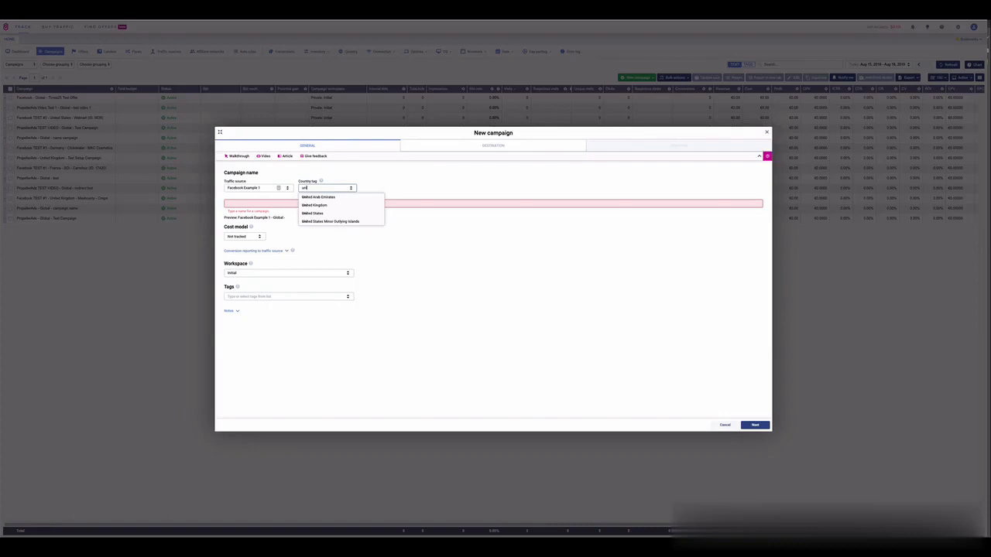
click(334, 205)
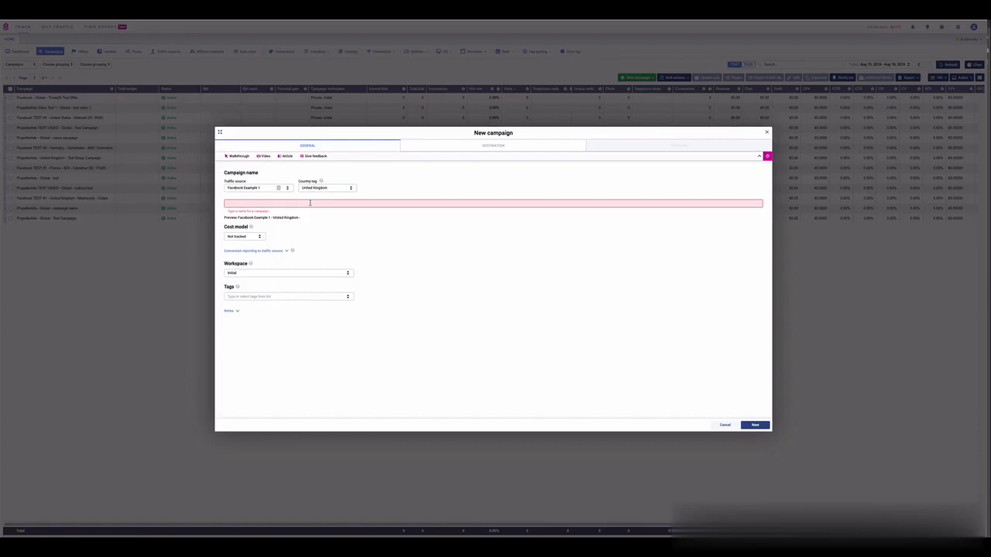
Name the campaign BBA - Tesco - Giftcard £800.
click(309, 202)
text(B)
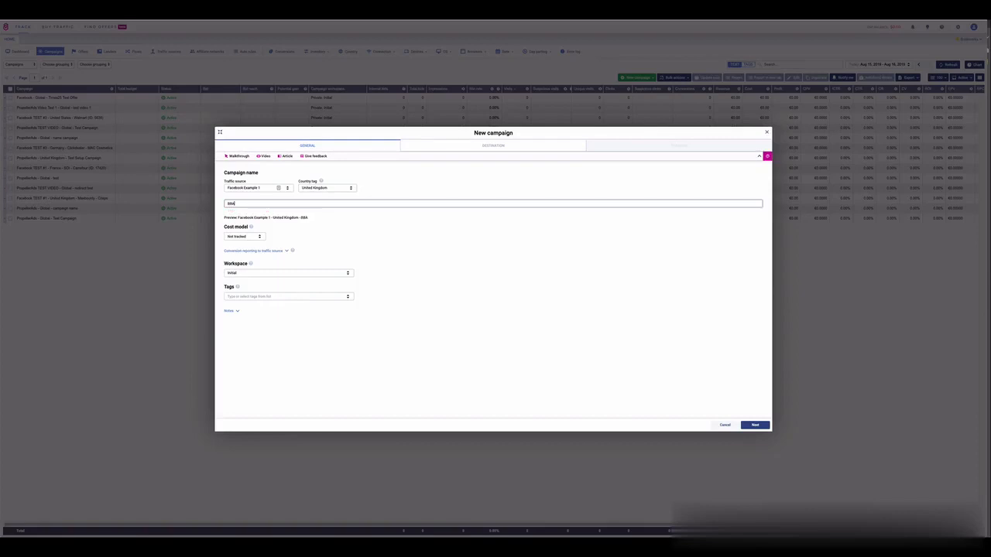
text(BA )
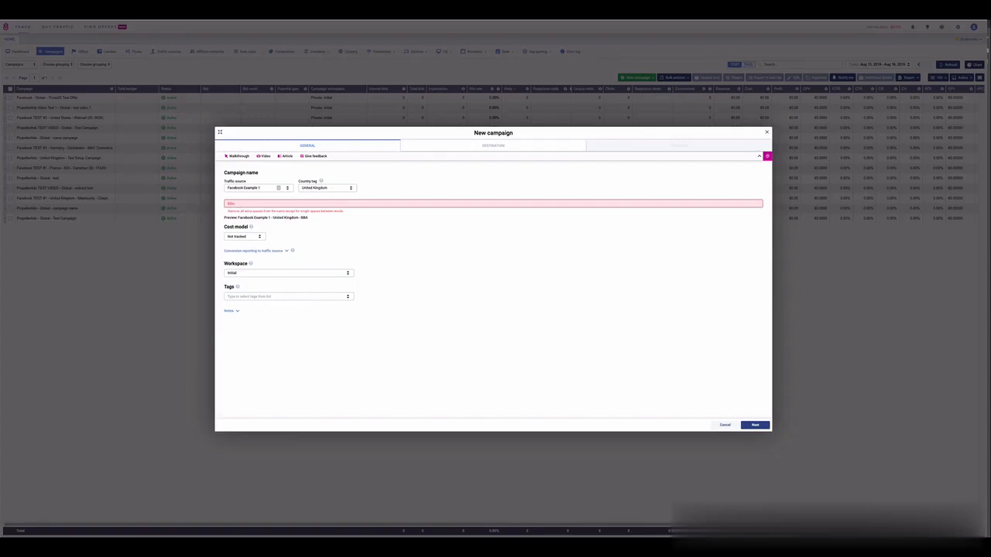
text(- Tesco)
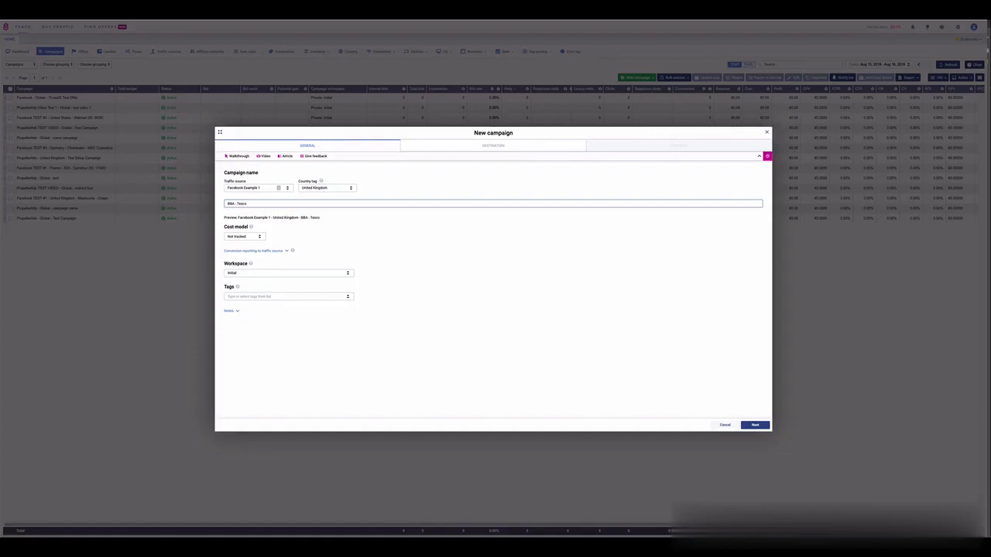
text(- G)
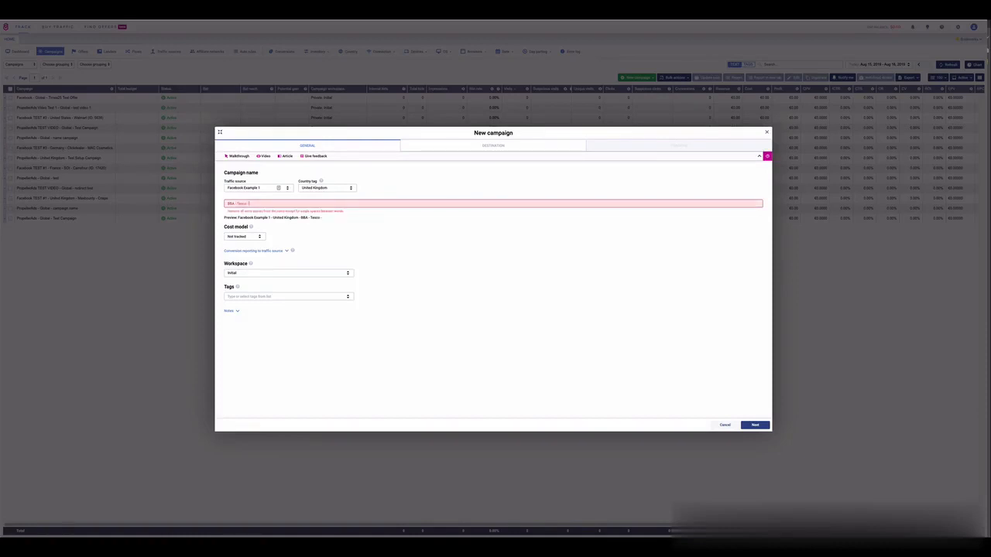
text(iftca)
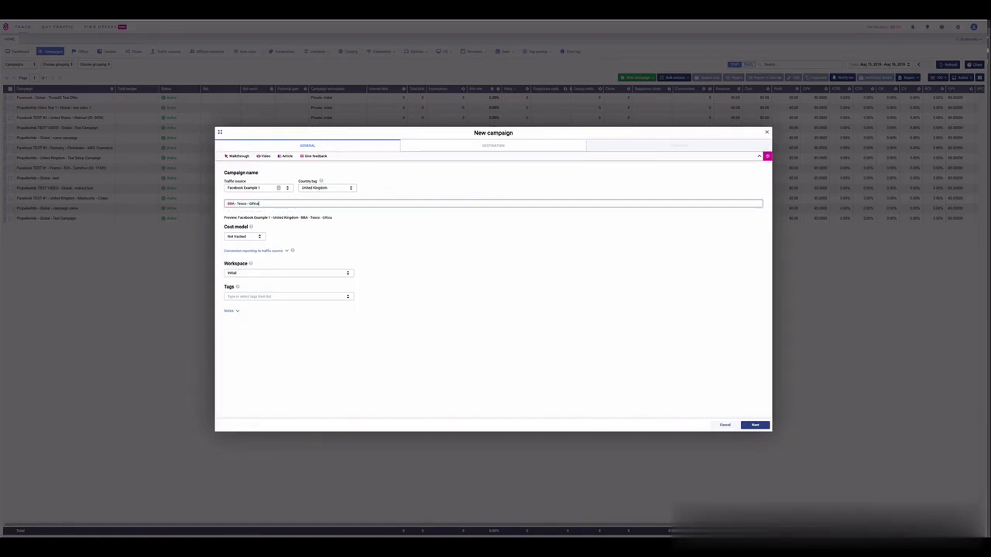
text(rd)
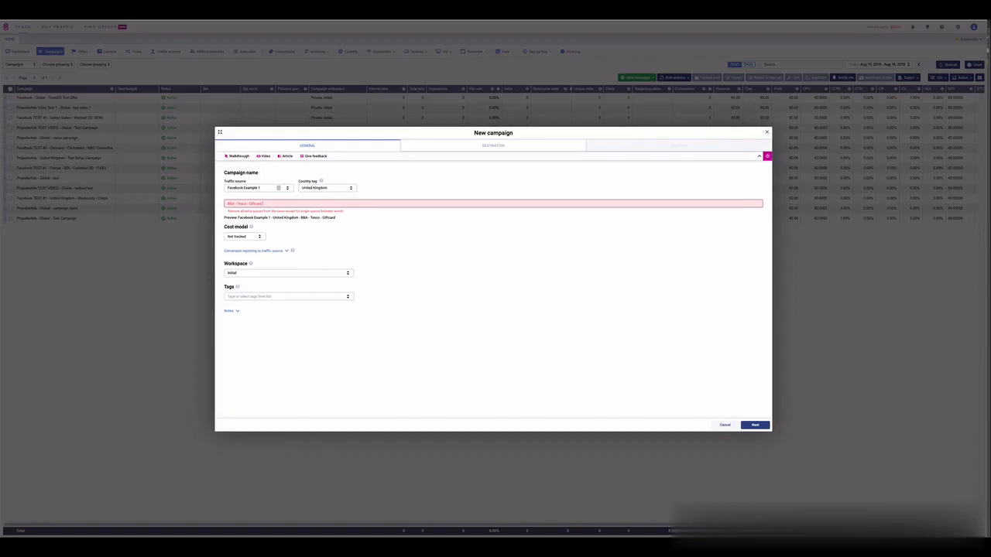
text(£800)
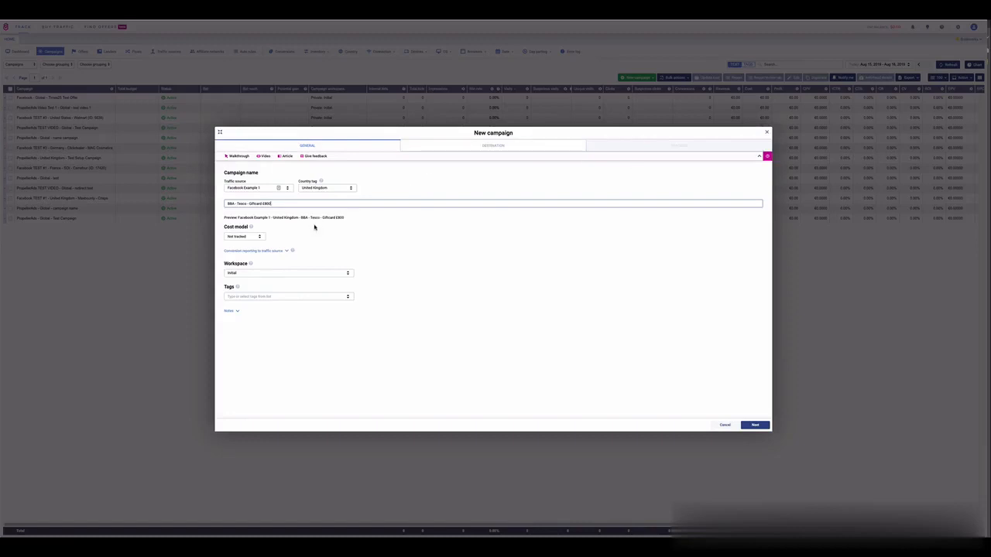
Set the campaign's cost model to CPC at 0.08 GBP and proceed to its destination settings.
click(259, 237)
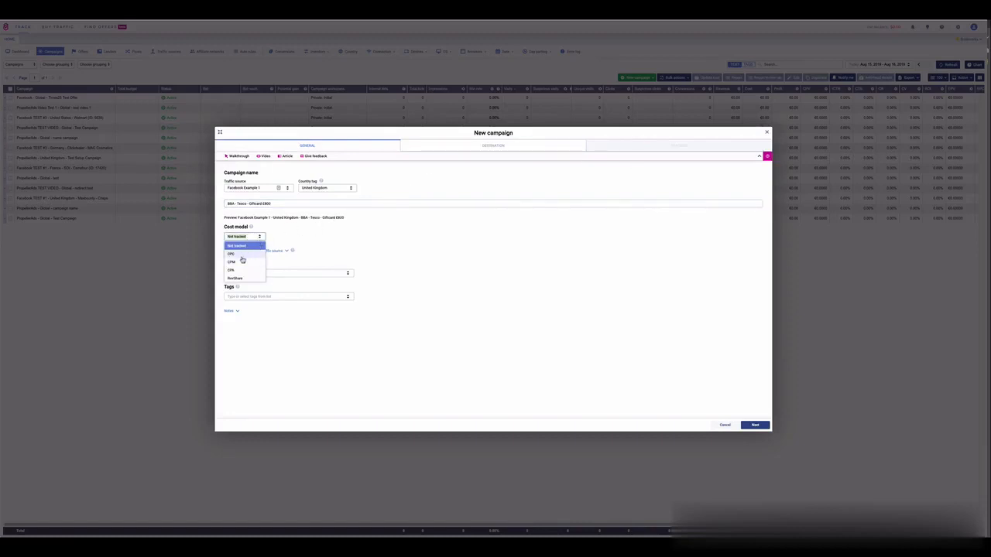
click(242, 257)
click(285, 237)
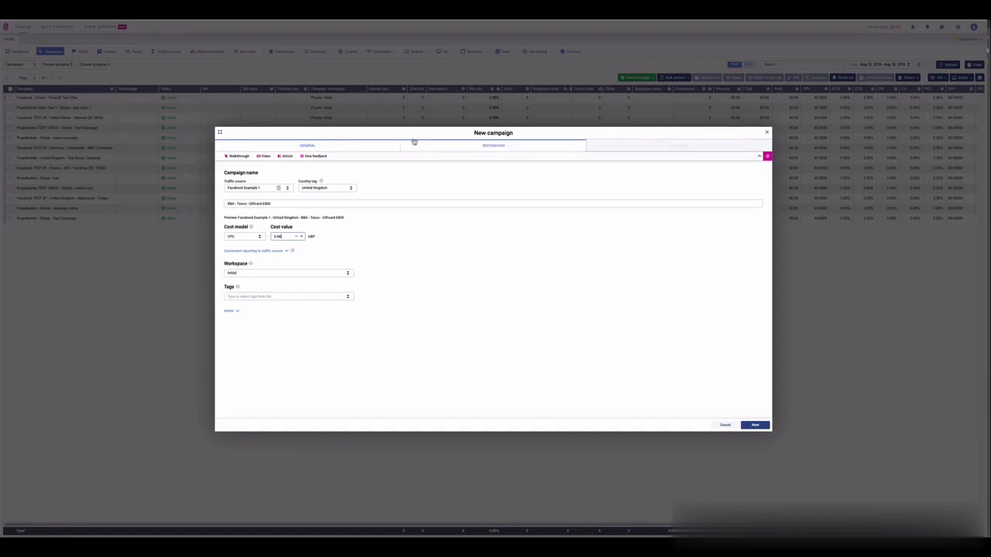
click(745, 428)
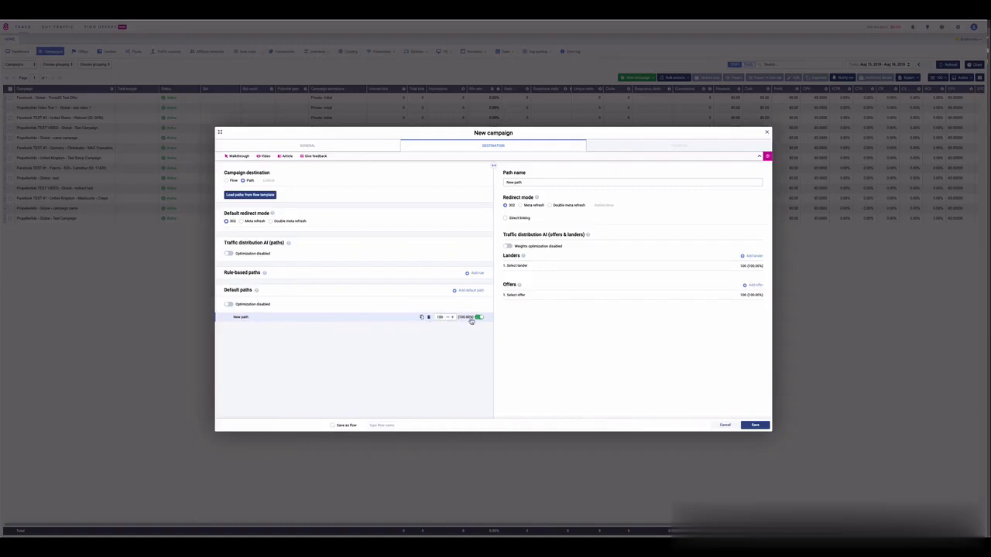
Rename the campaign's default path as BBA - Tesco - Giftcard.
click(534, 184)
triple_click(534, 185)
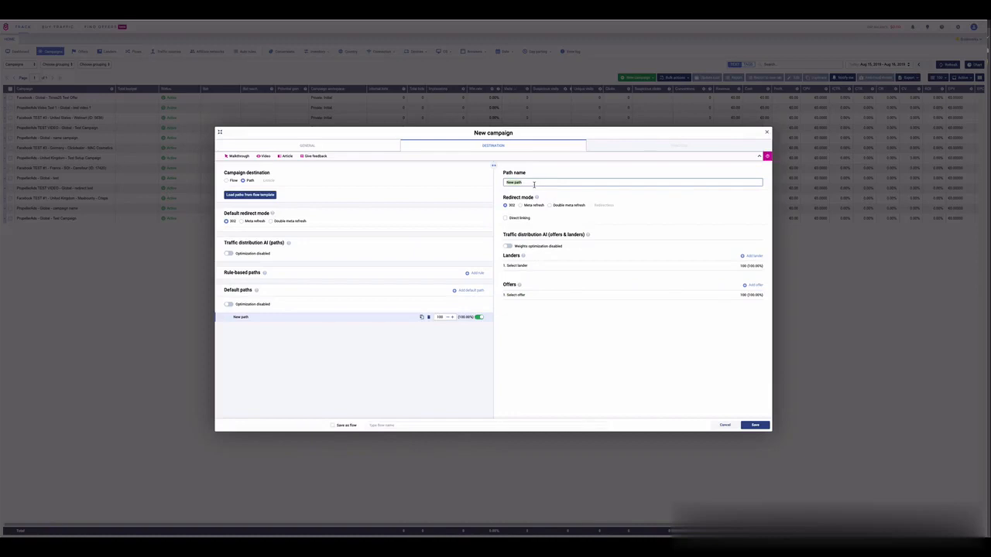
text(Tesco)
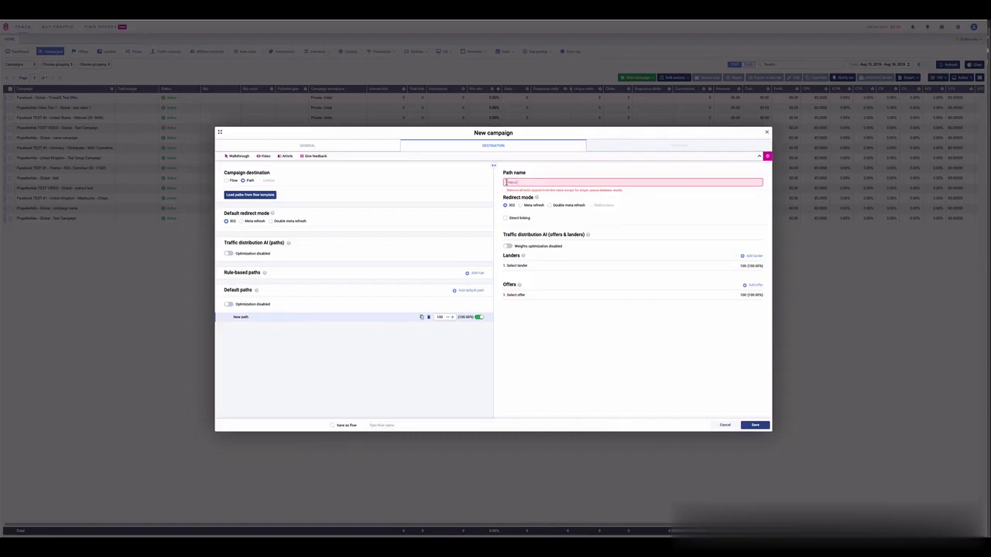
click(507, 183)
text(Mob - Tesco - Gifts)
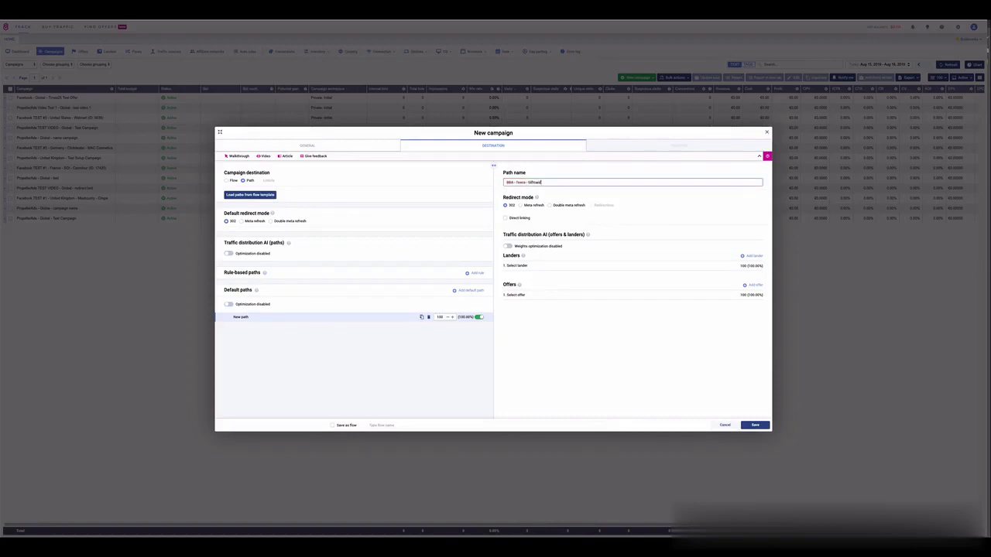
Assign the United Kingdom - CF - Tesco - Aggressive lander and the Big Bang Ads Example 1 free sweepstakes offer to the path.
click(518, 267)
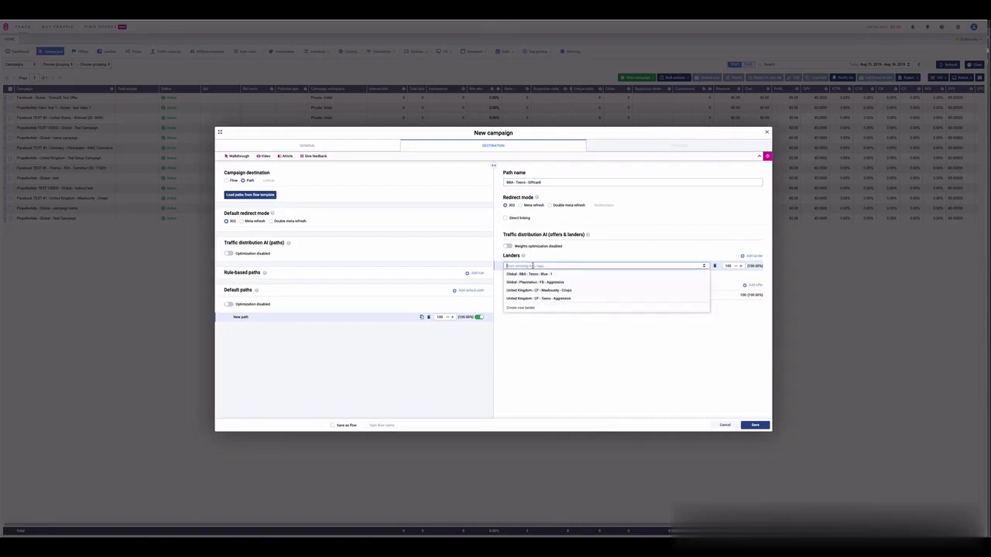
click(573, 298)
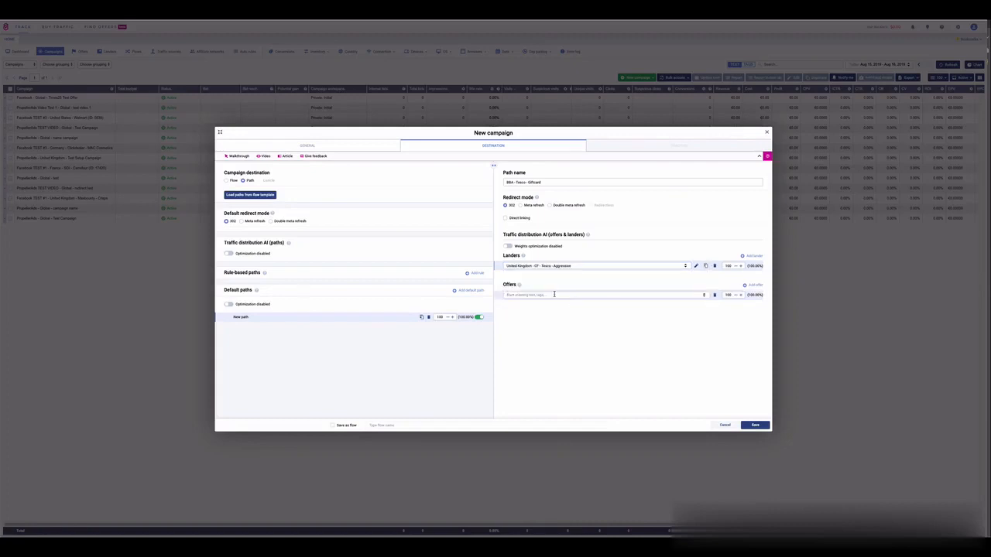
click(554, 294)
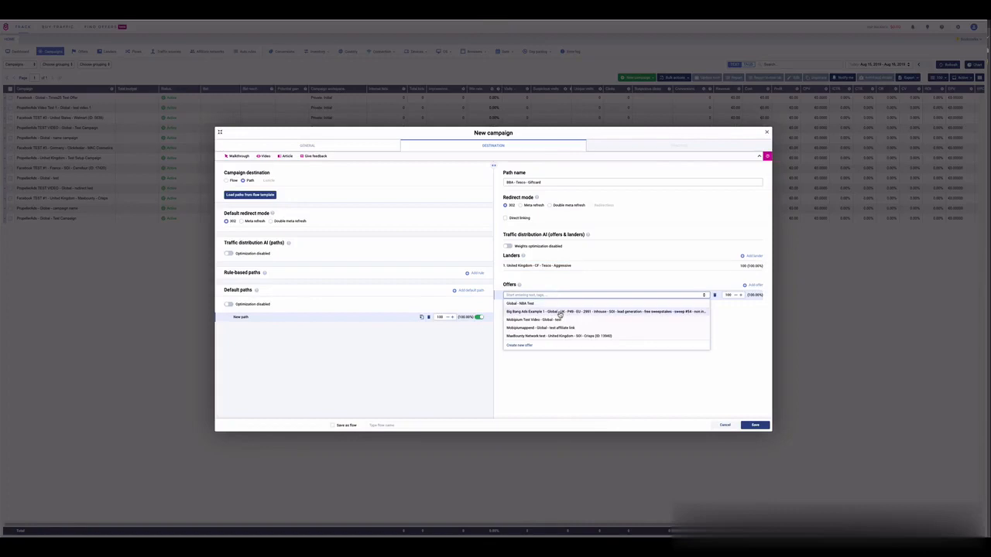
click(560, 312)
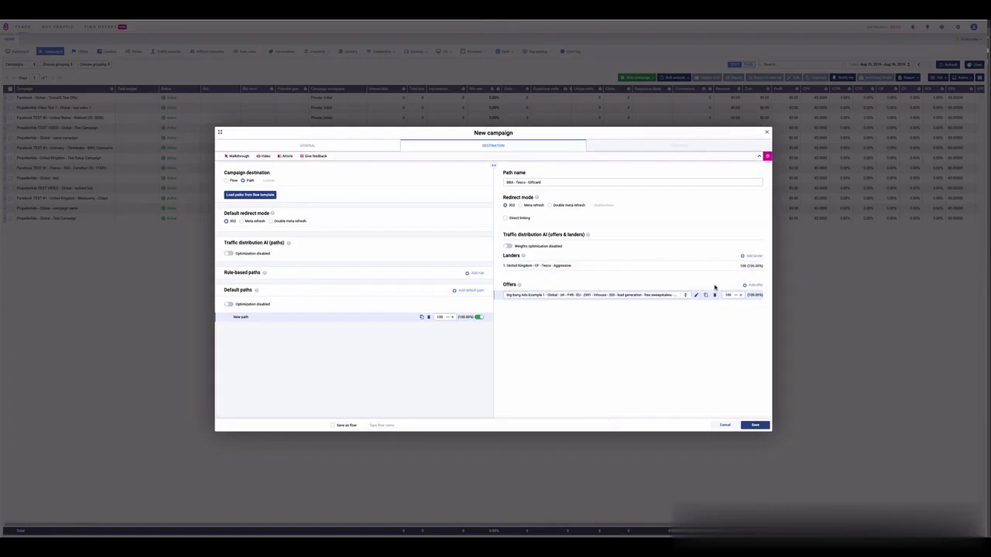
click(753, 285)
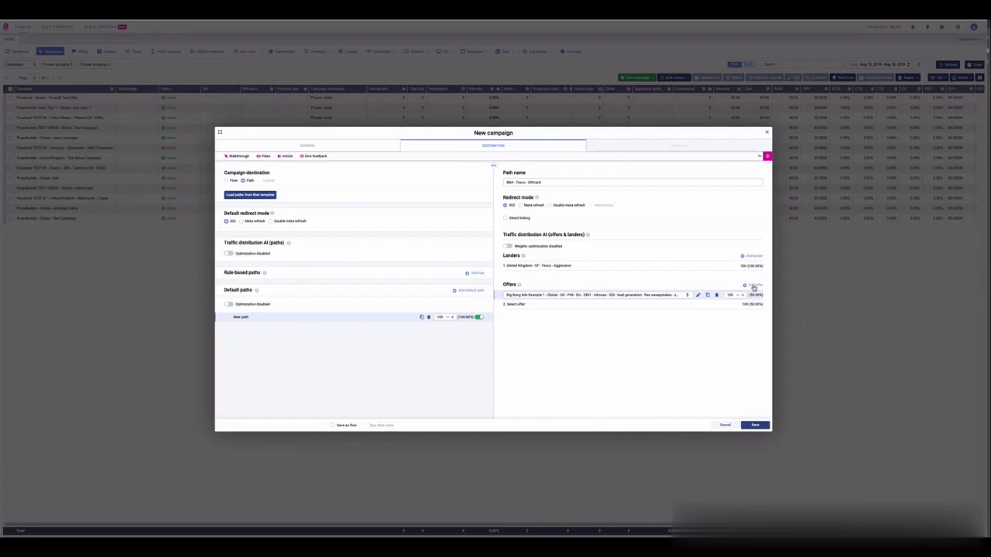
click(582, 306)
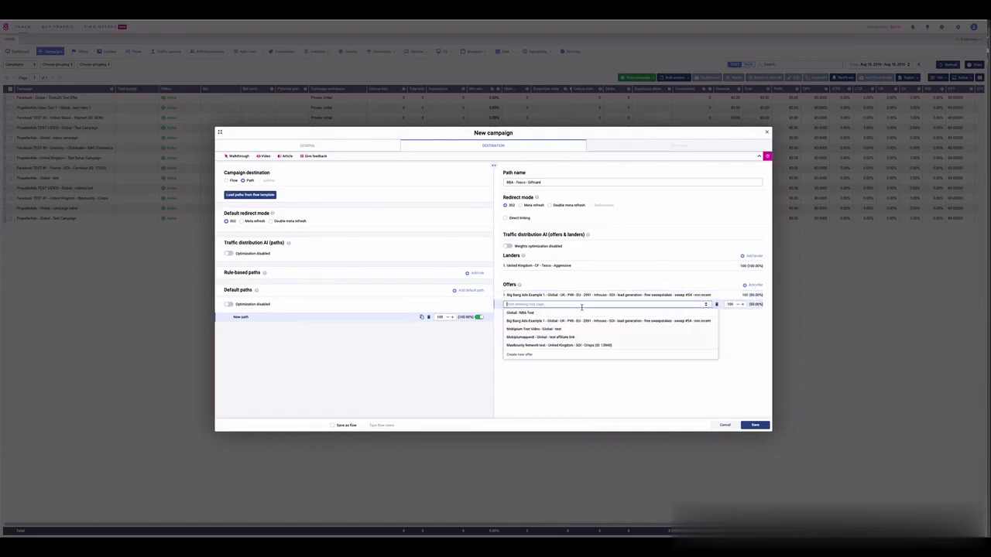
click(717, 305)
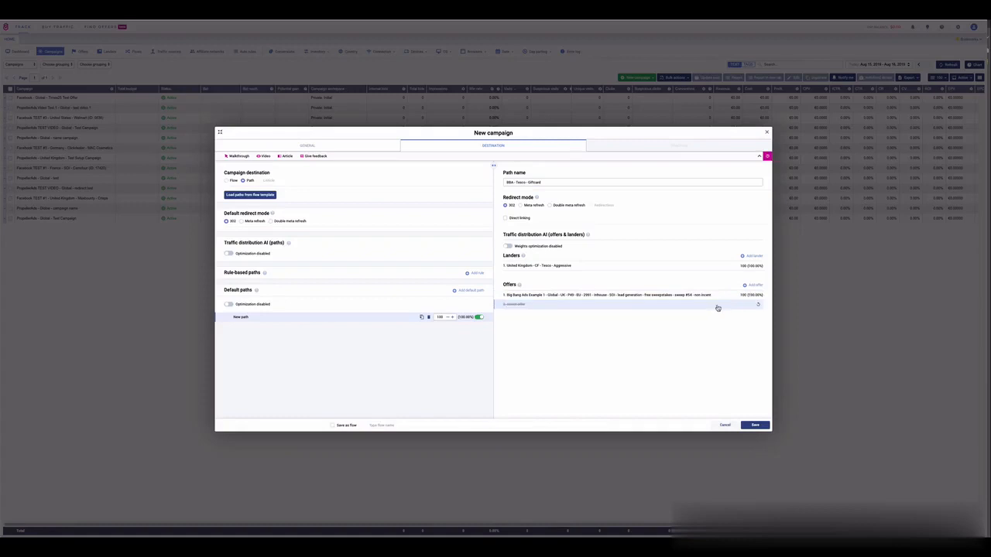
click(752, 257)
click(545, 276)
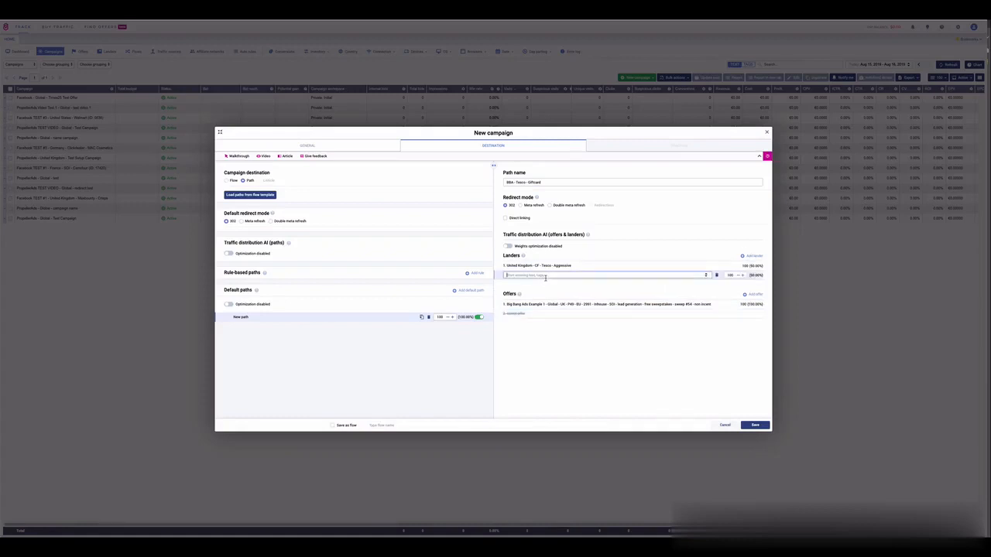
click(726, 284)
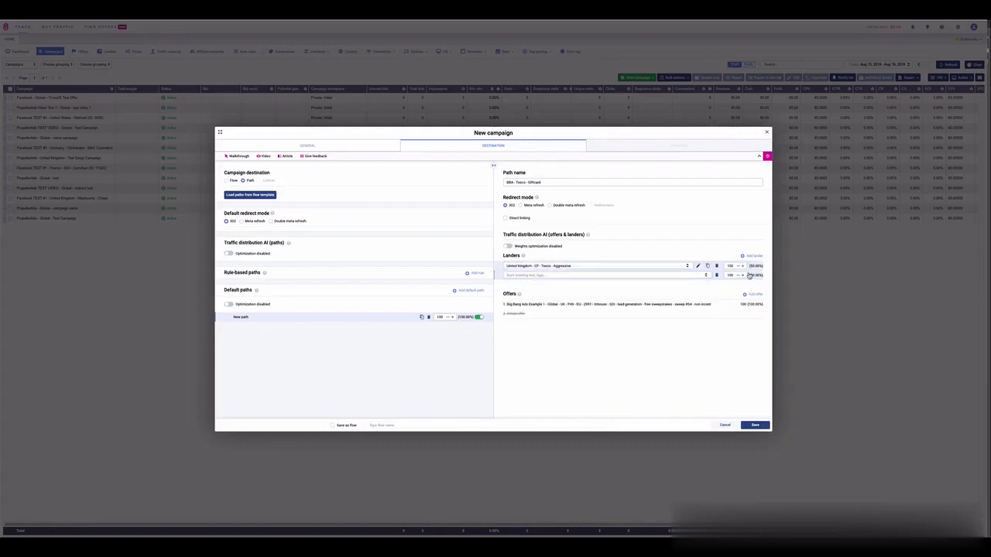
click(717, 275)
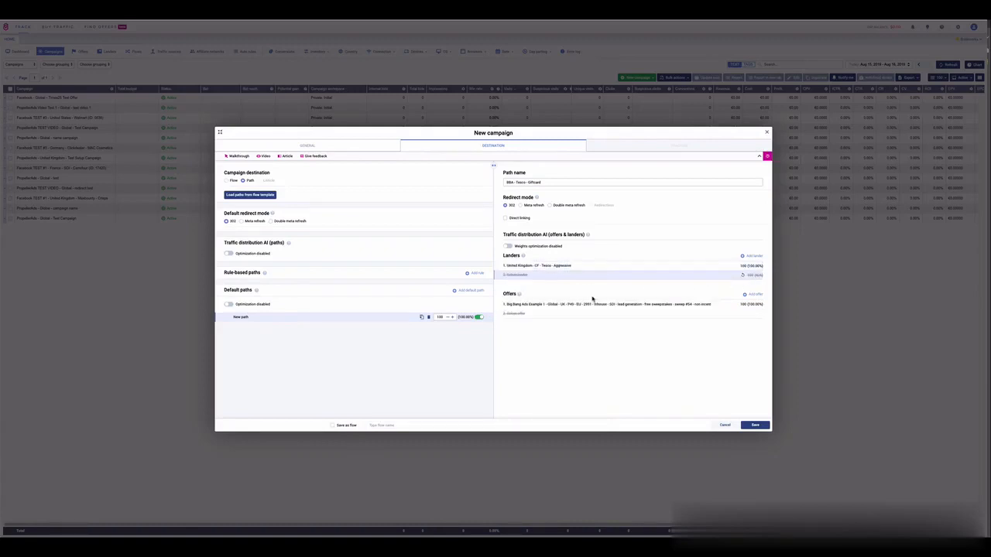
Save the new campaign and look over its direct tracking method.
click(766, 423)
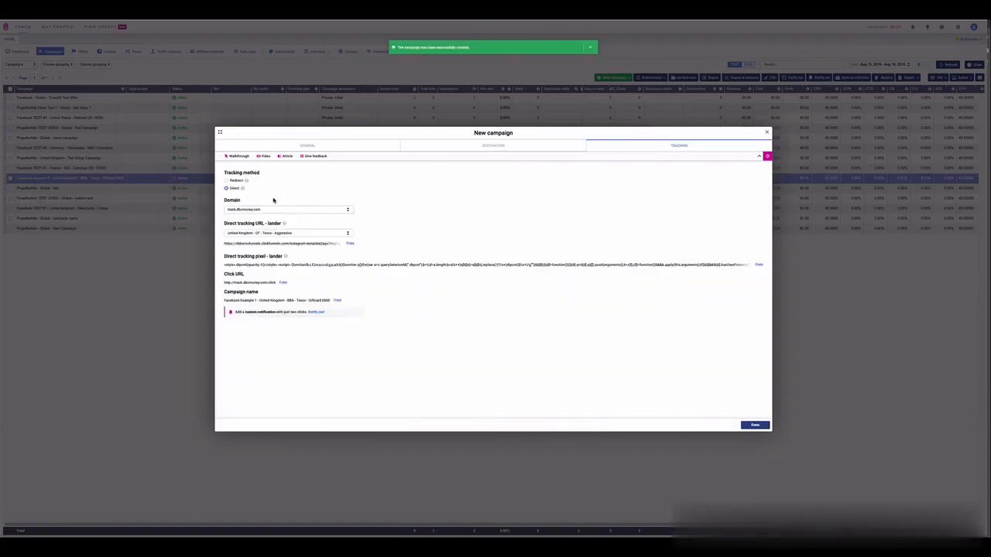
mouse_move(242, 187)
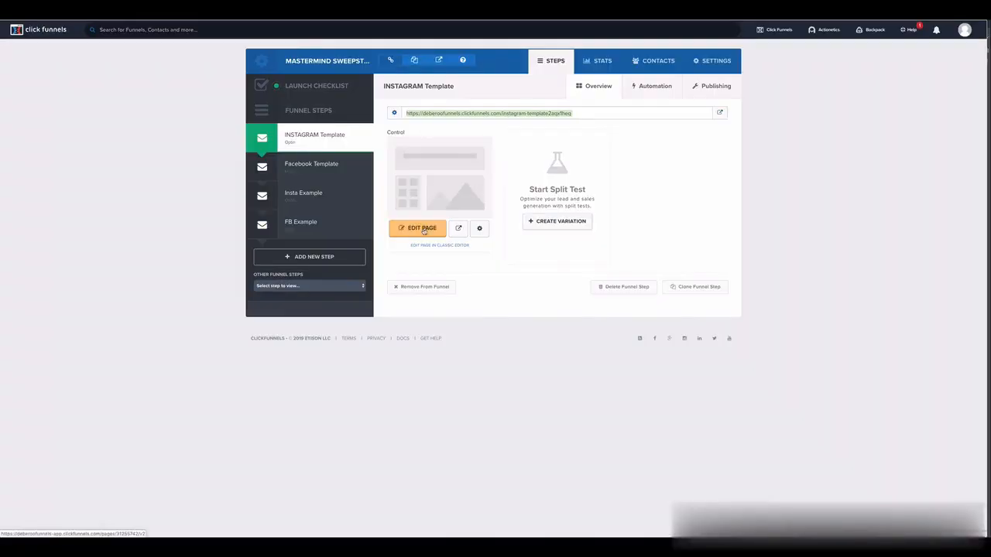
click(424, 229)
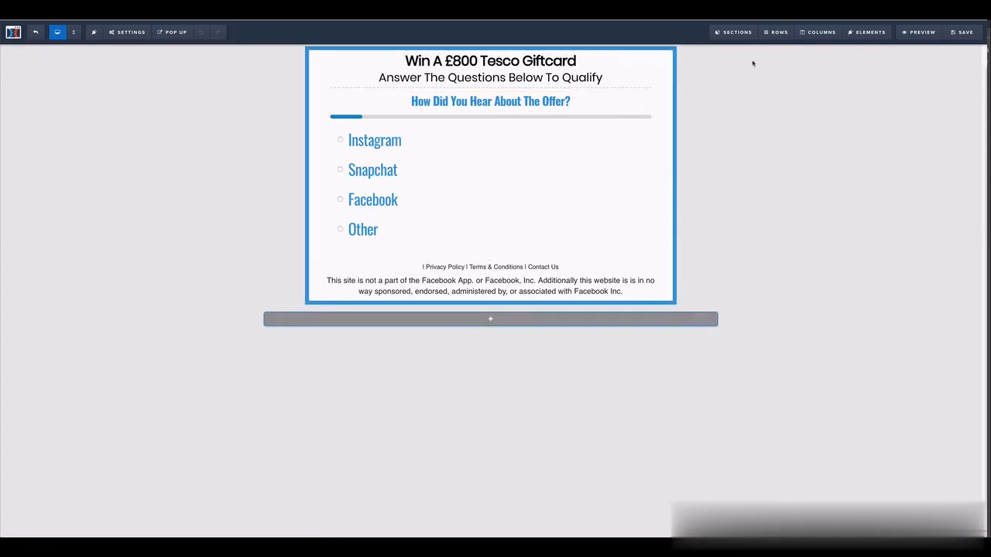
click(416, 168)
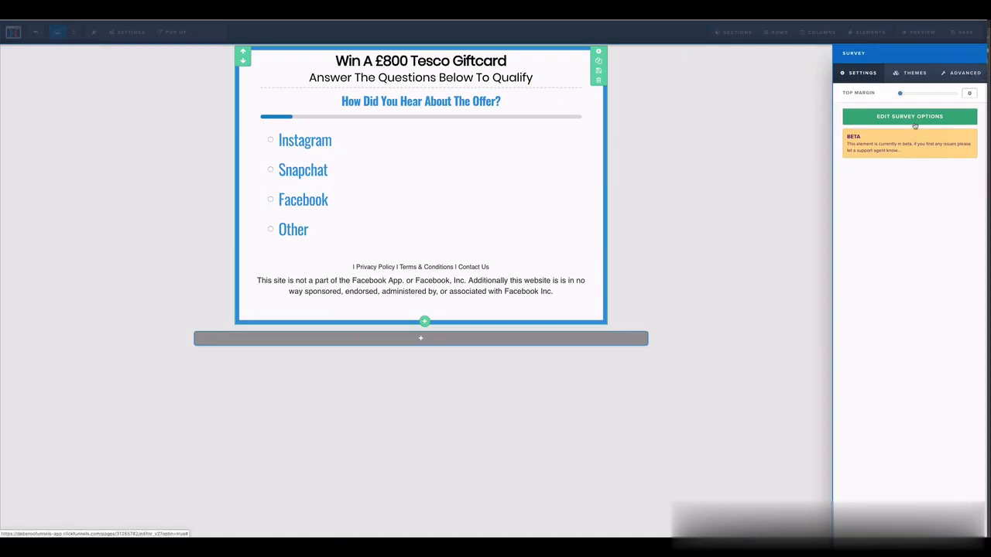
click(914, 121)
click(244, 73)
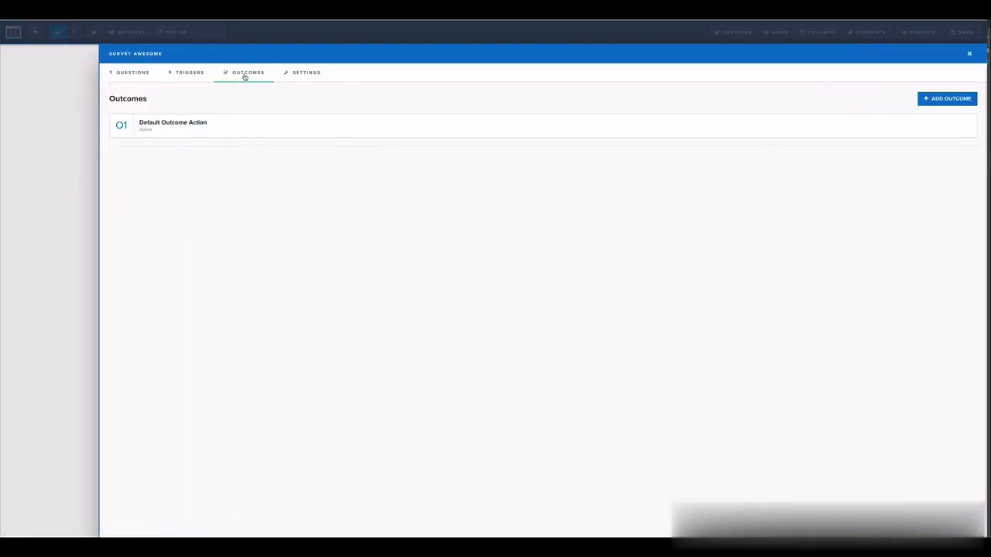
click(177, 126)
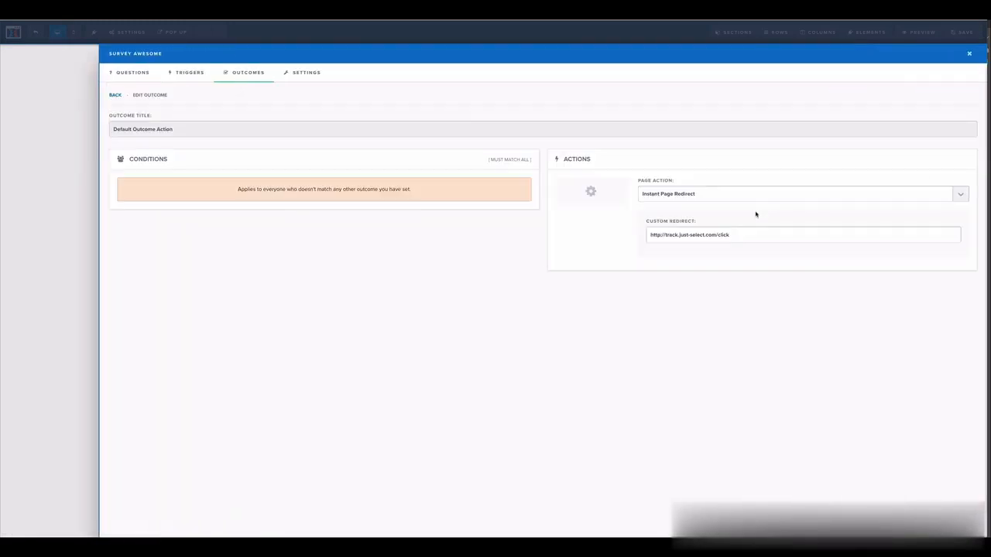
triple_click(723, 233)
text(http://track.dbcmoney.com/click)
click(88, 123)
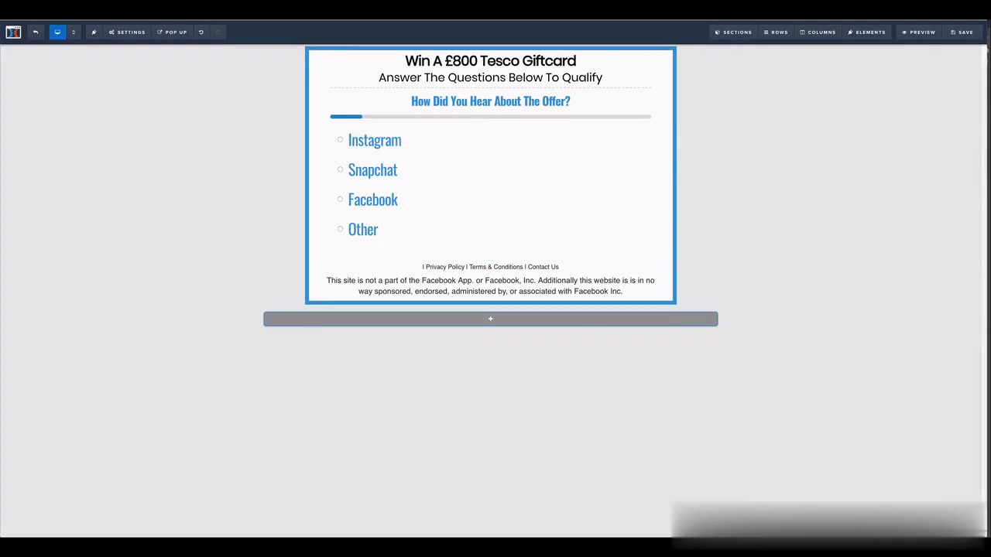
click(130, 31)
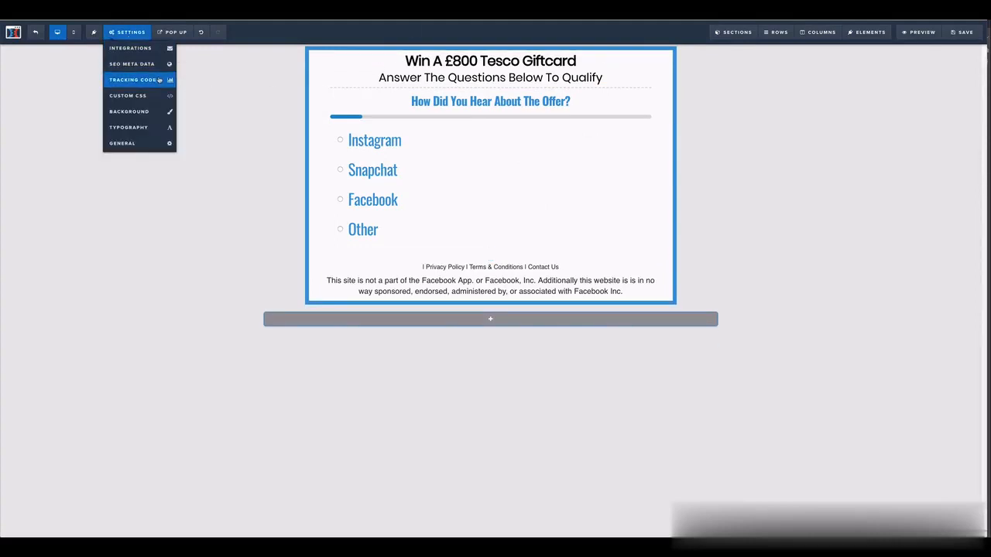
click(745, 11)
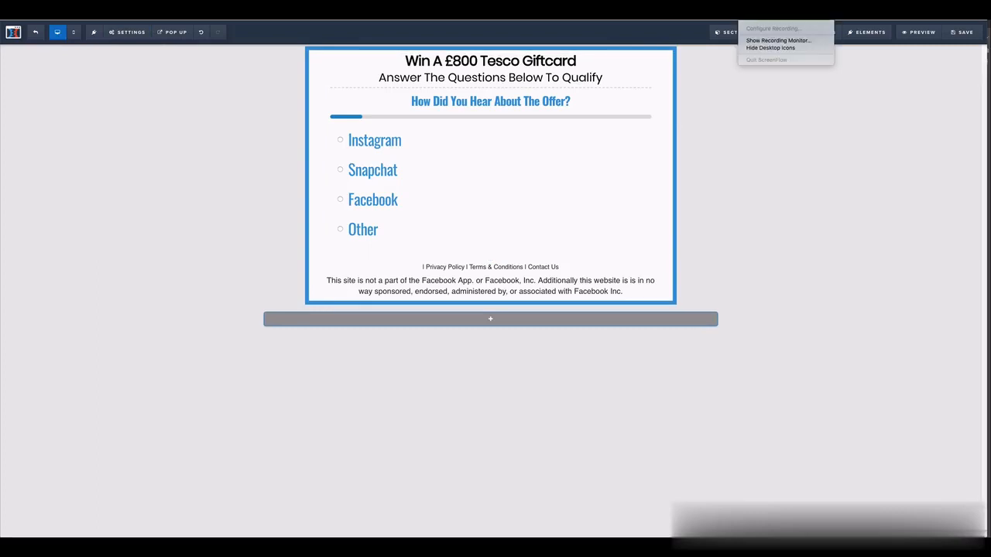
click(763, 14)
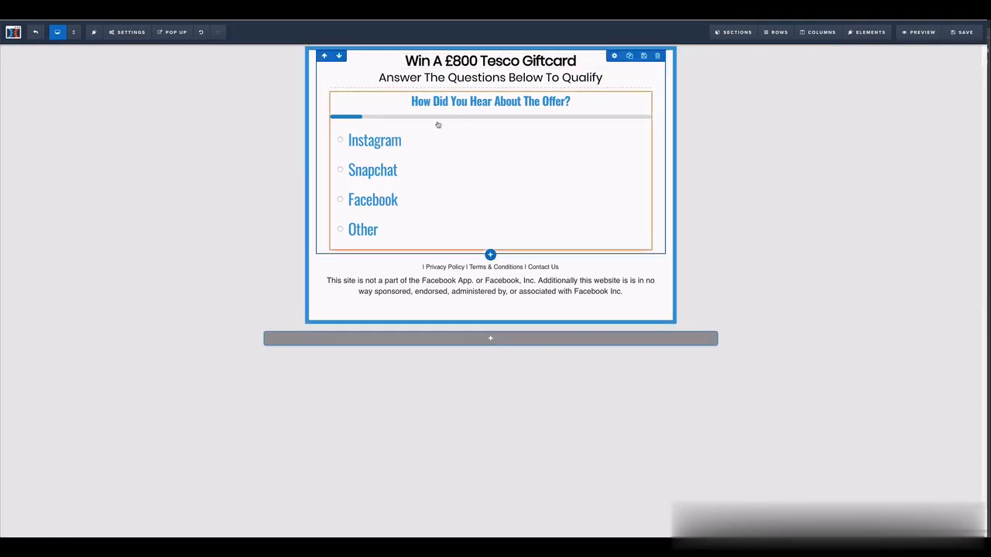
click(40, 37)
click(512, 160)
Save the edited survey page and leave the page editor.
click(964, 35)
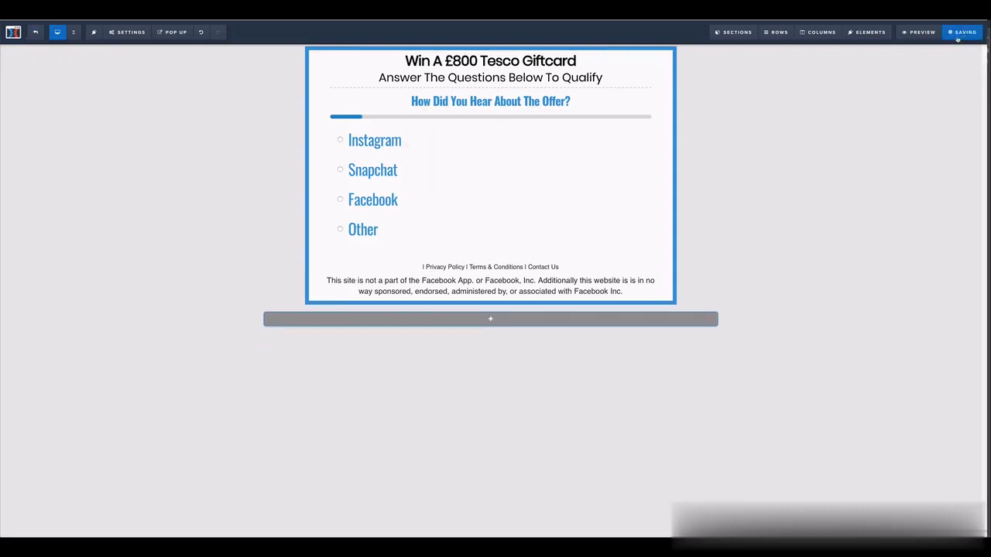
click(36, 36)
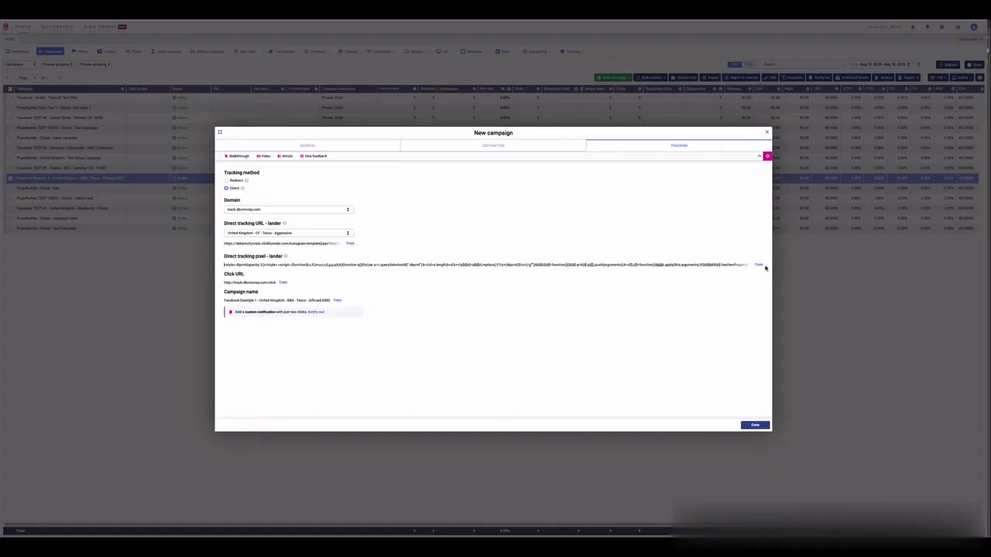
Copy the lander's direct tracking pixel from Voluum and paste it below the Facebook Pixel code in the ClickFunnels funnel's head tracking code.
click(759, 266)
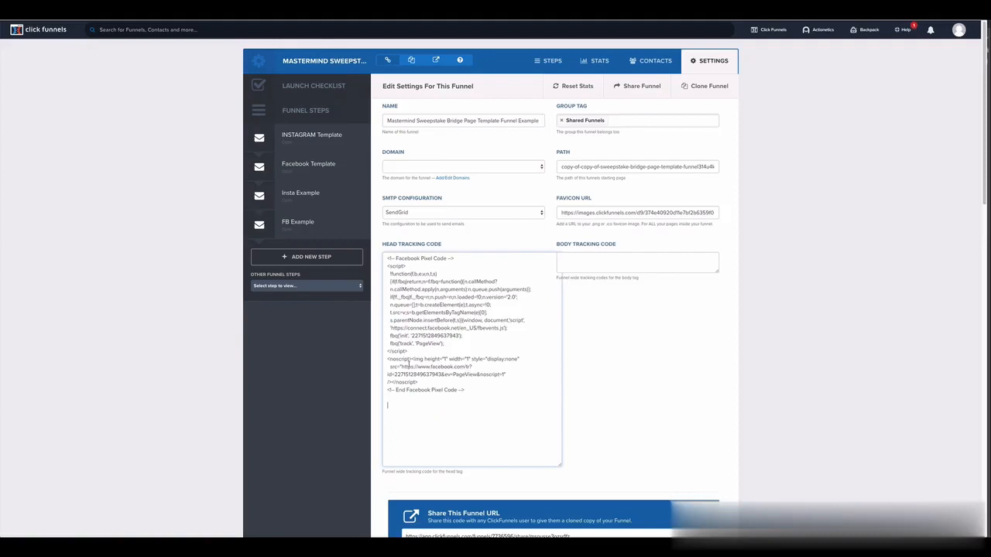
key(ctrl+v)
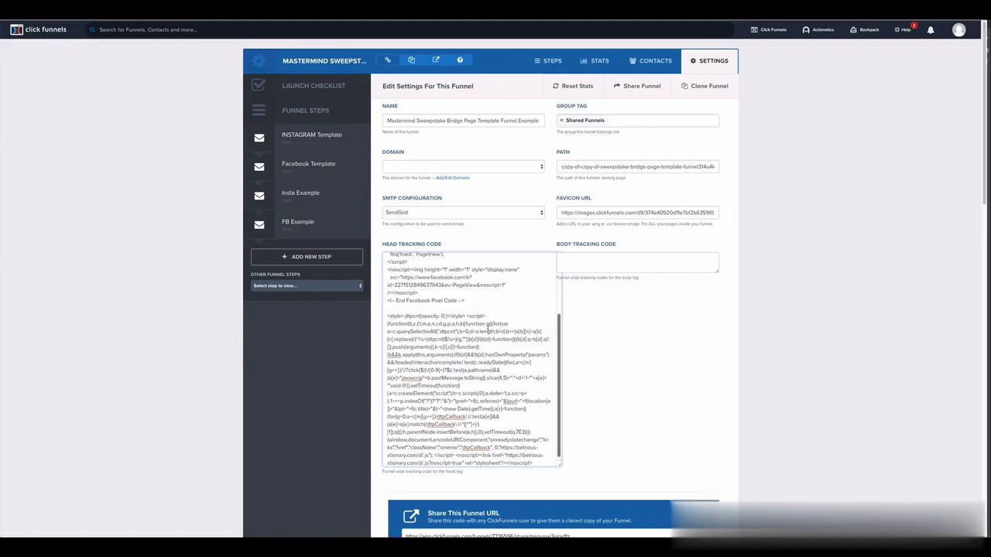
Review the funnel settings and check the tracking script in the head tracking code through to its end.
scroll(619, 358, down, 1)
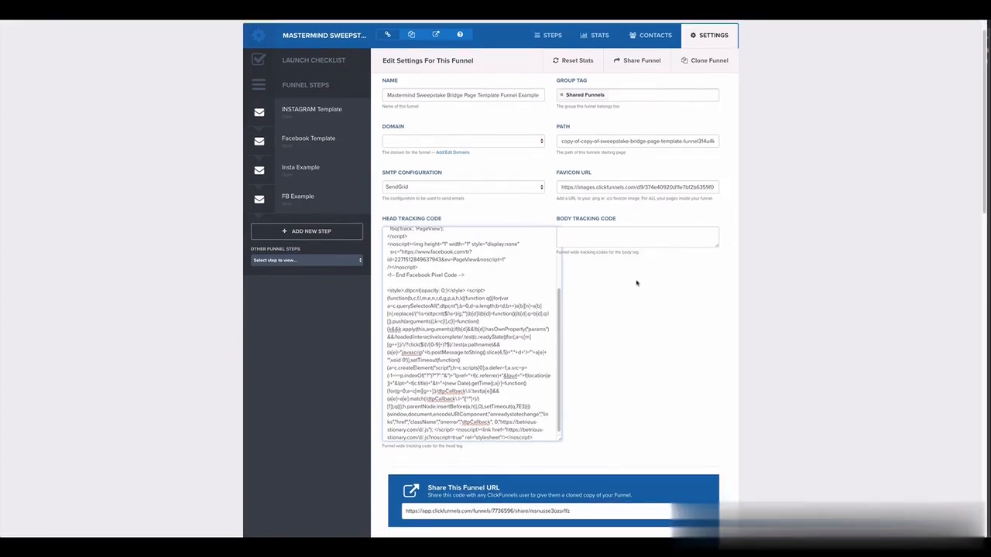
scroll(635, 317, down, 3)
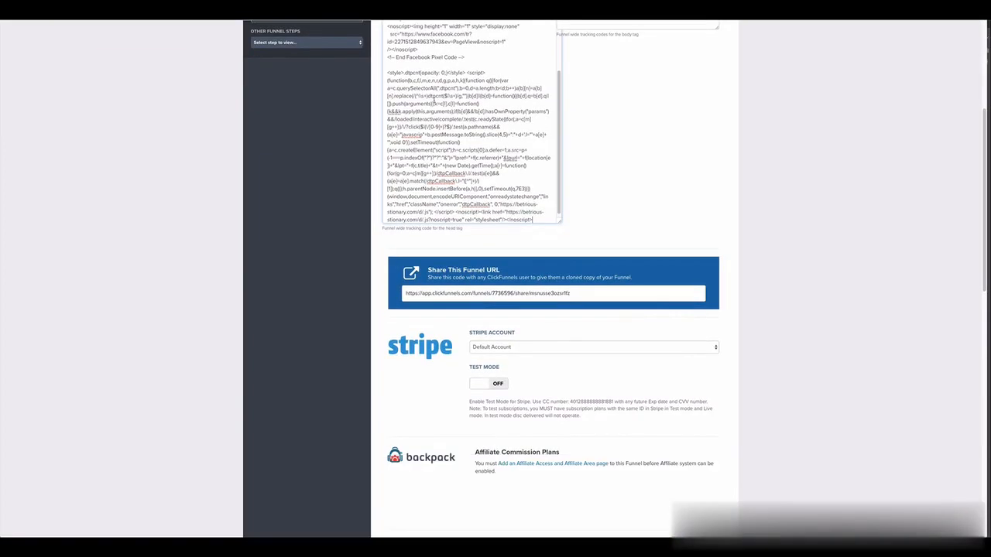
scroll(447, 100, up, 2)
scroll(368, 110, up, 2)
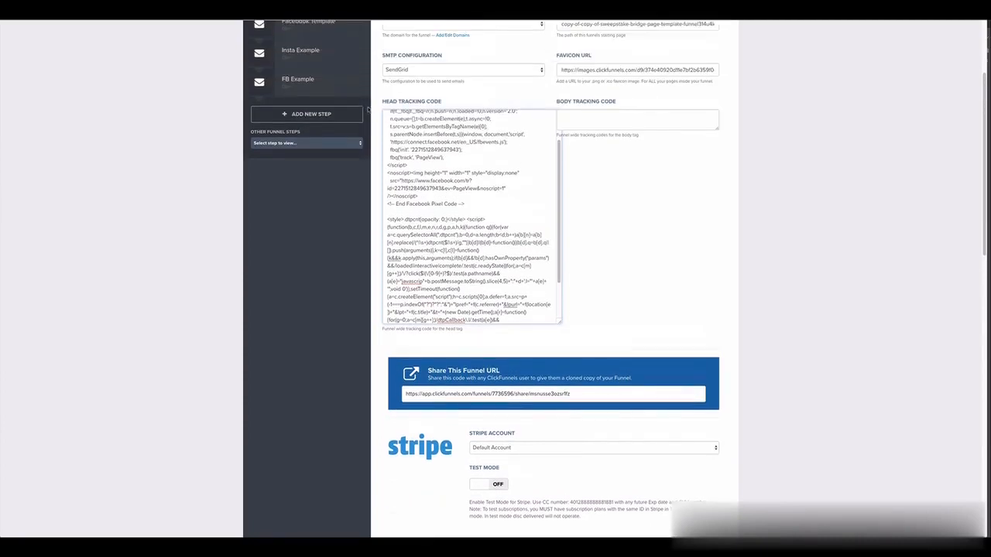
scroll(370, 116, up, 3)
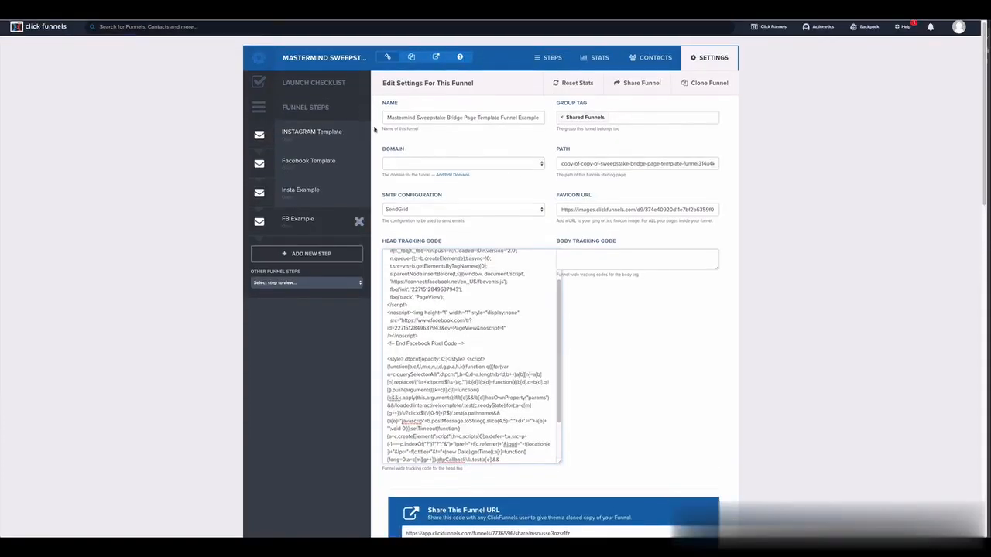
scroll(374, 129, down, 3)
scroll(378, 129, up, 1)
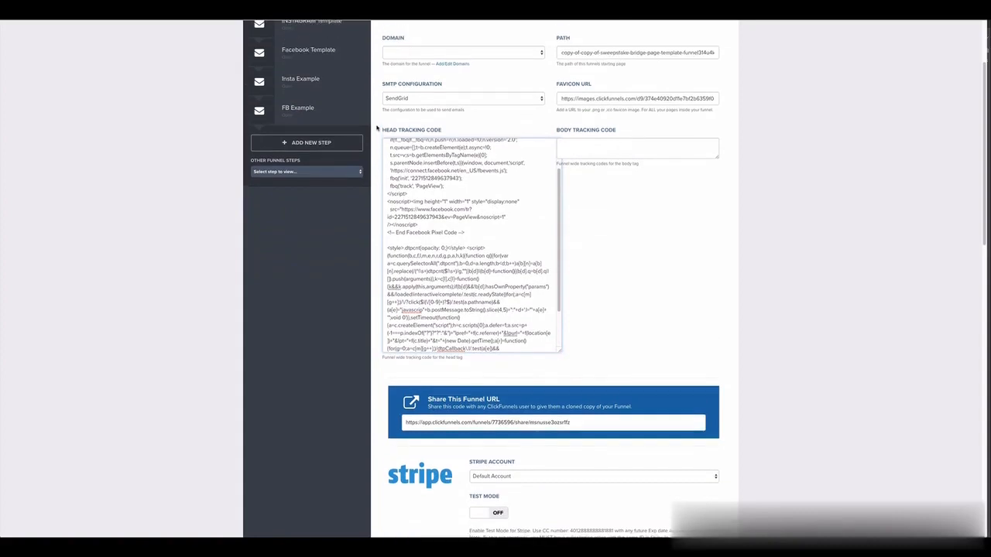
scroll(377, 128, up, 1)
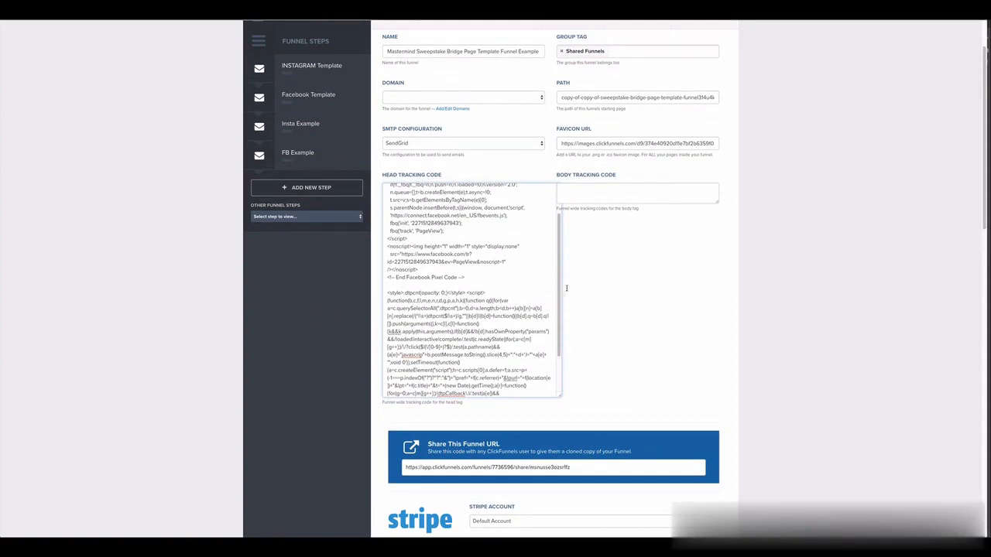
drag(559, 289, 559, 333)
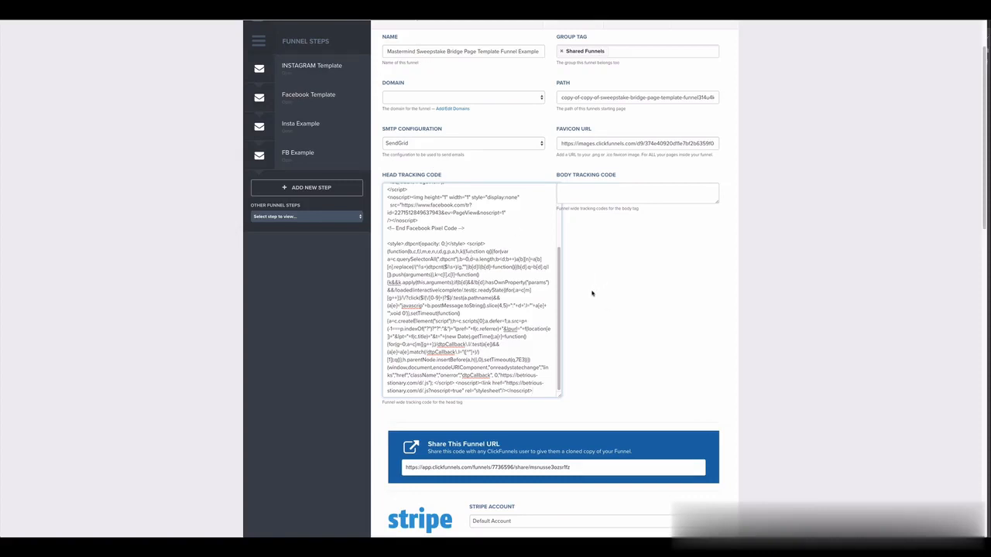
Save and update the funnel's settings.
scroll(643, 318, down, 10)
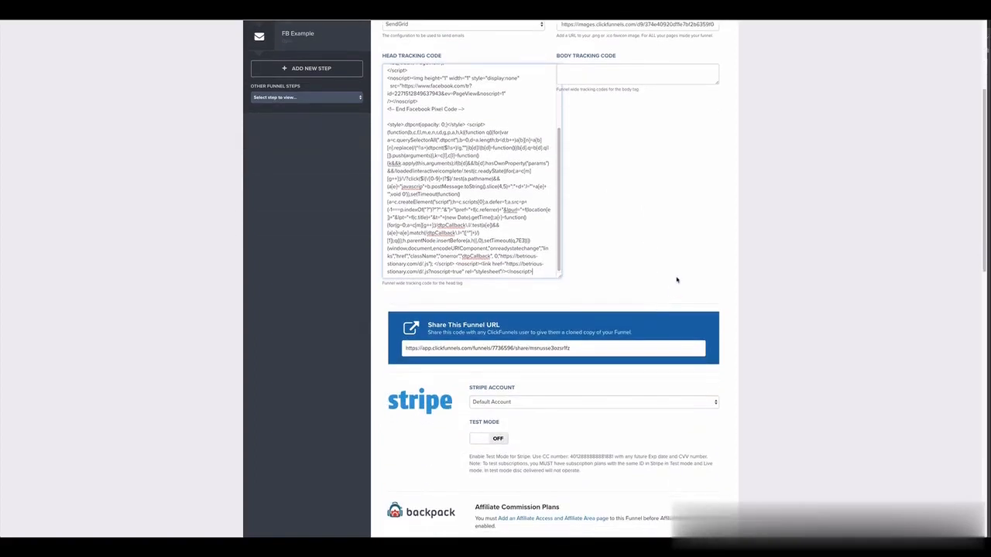
scroll(714, 418, down, 1)
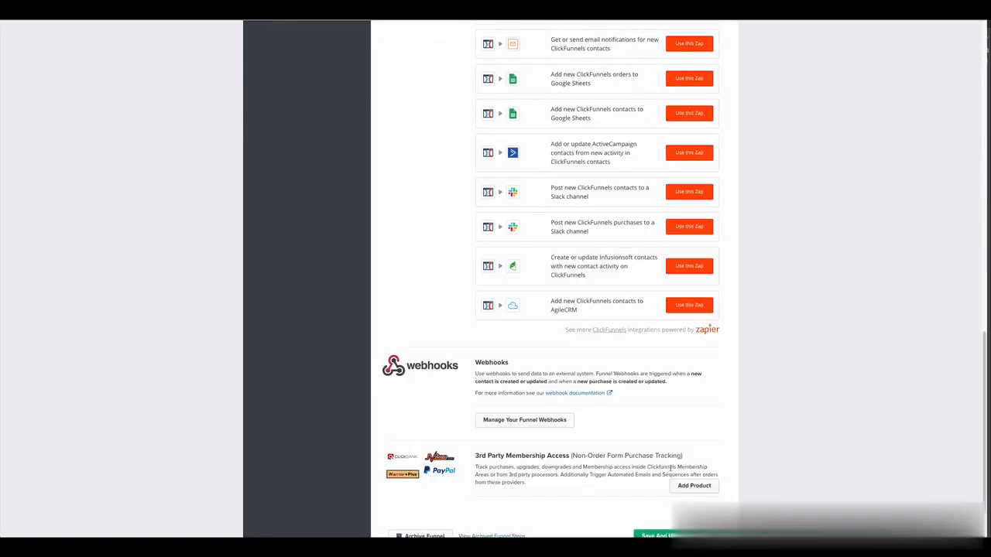
scroll(672, 470, down, 1)
scroll(675, 484, down, 1)
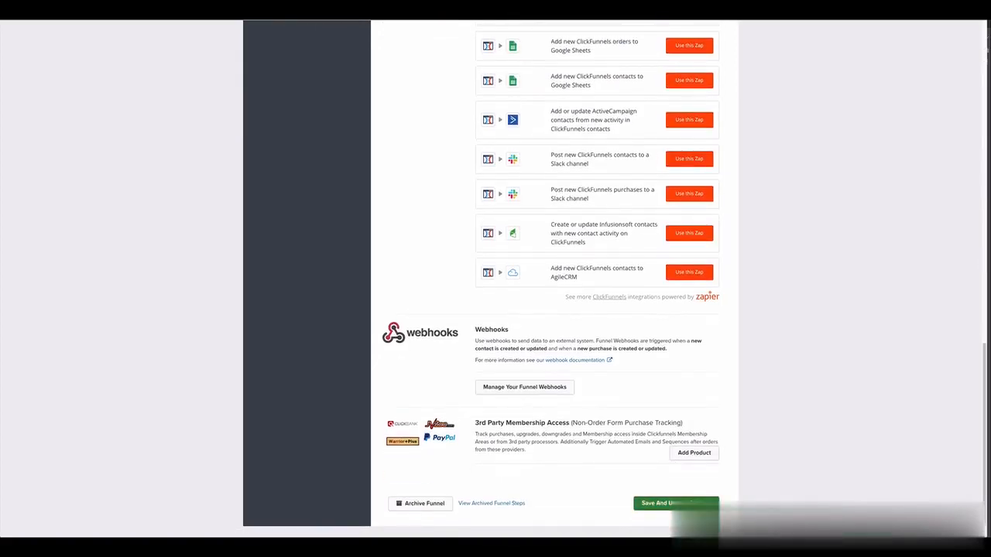
click(665, 503)
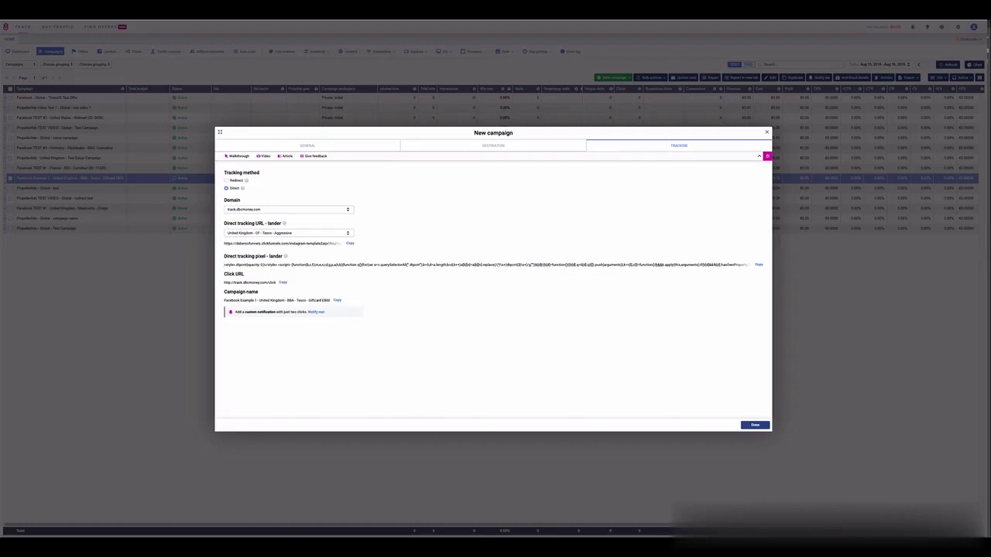
Arrange the Voluum campaign window and the Brackets editor with the Lander 1 template's index.html side by side.
key(ctrl+alt+Left)
click(713, 44)
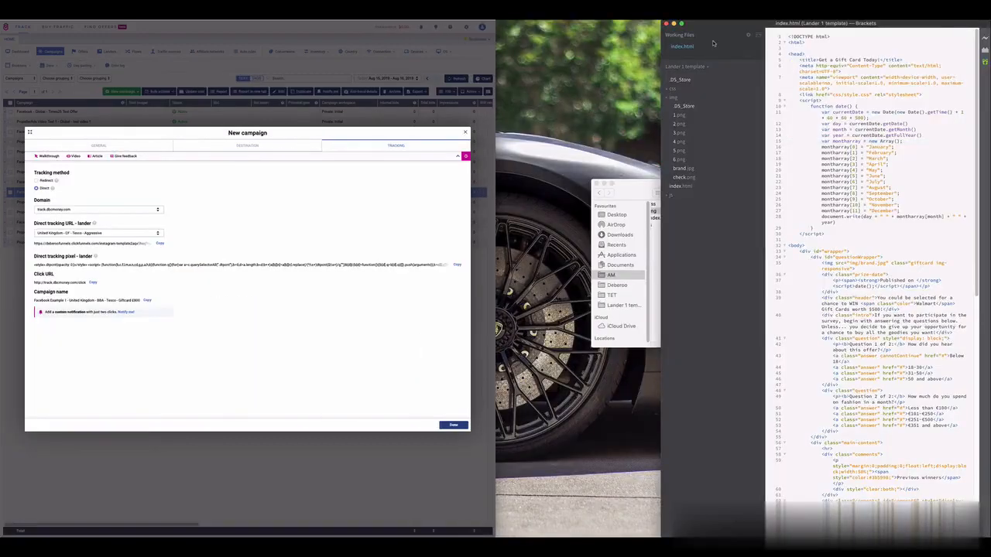
key(ctrl+alt+Right)
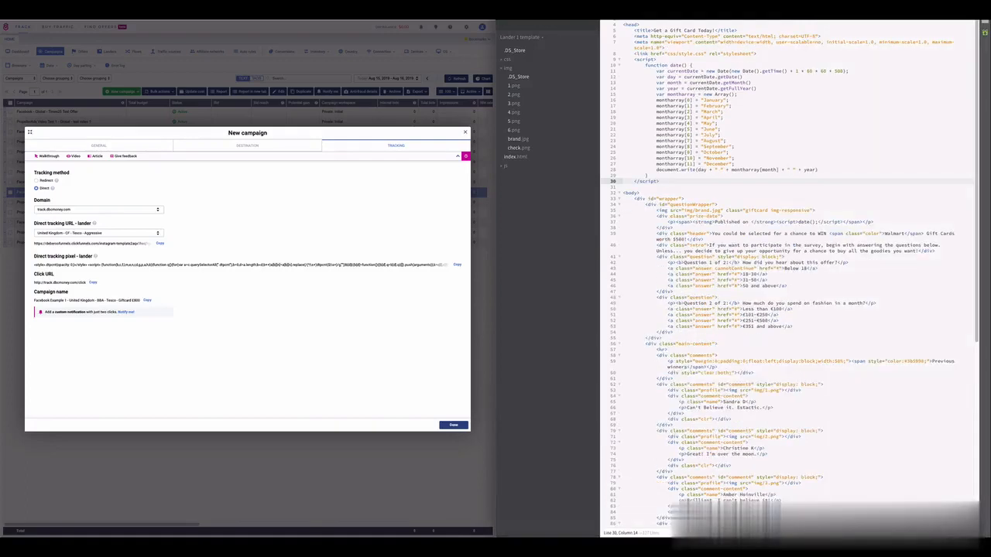
drag(590, 0, 590, 23)
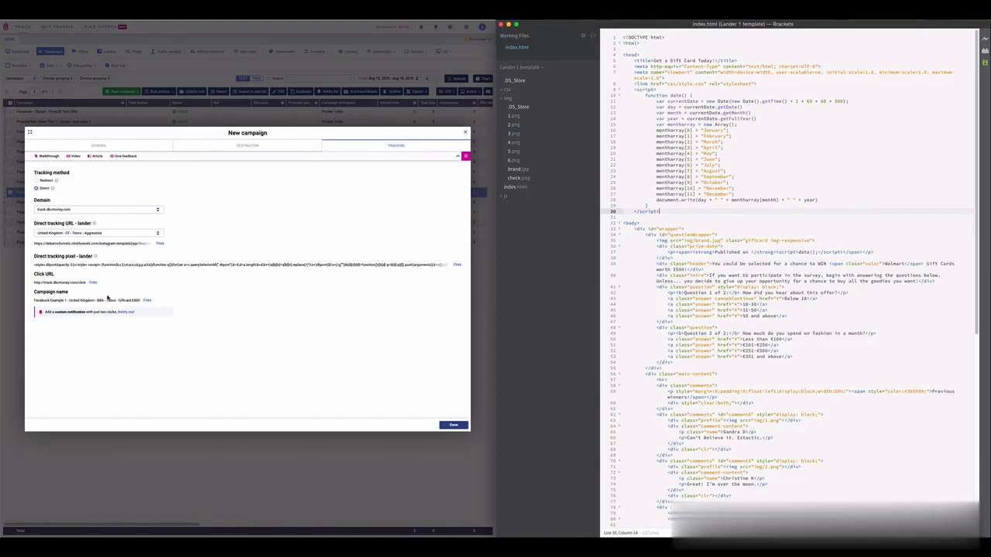
Copy the lander's direct tracking pixel from Voluum and add the missing closing </head> tag above <body> in index.html.
click(457, 266)
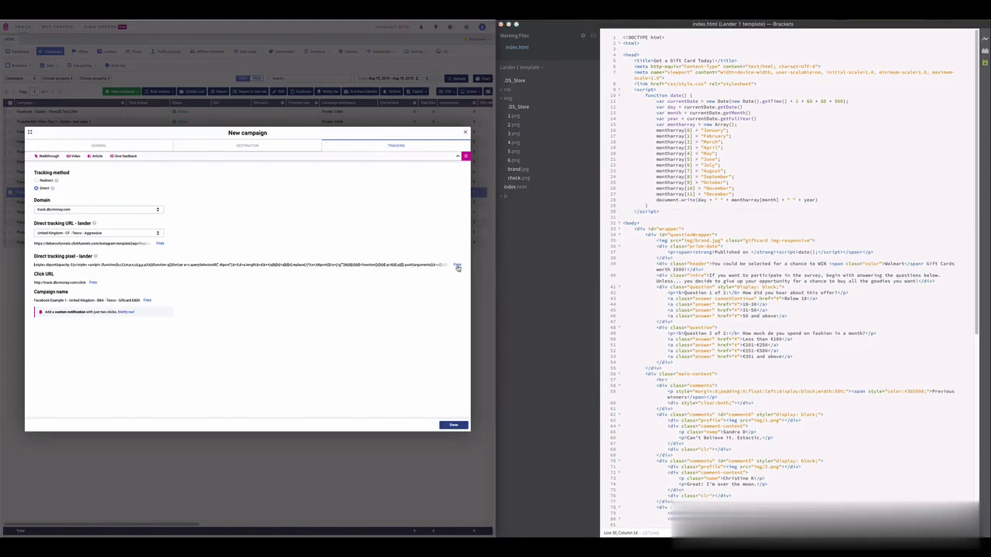
click(457, 267)
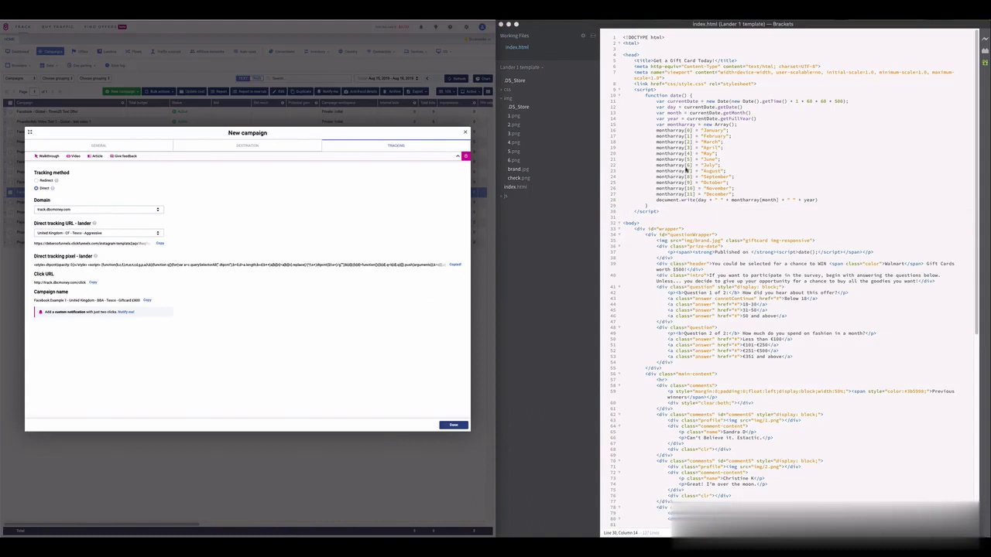
click(632, 55)
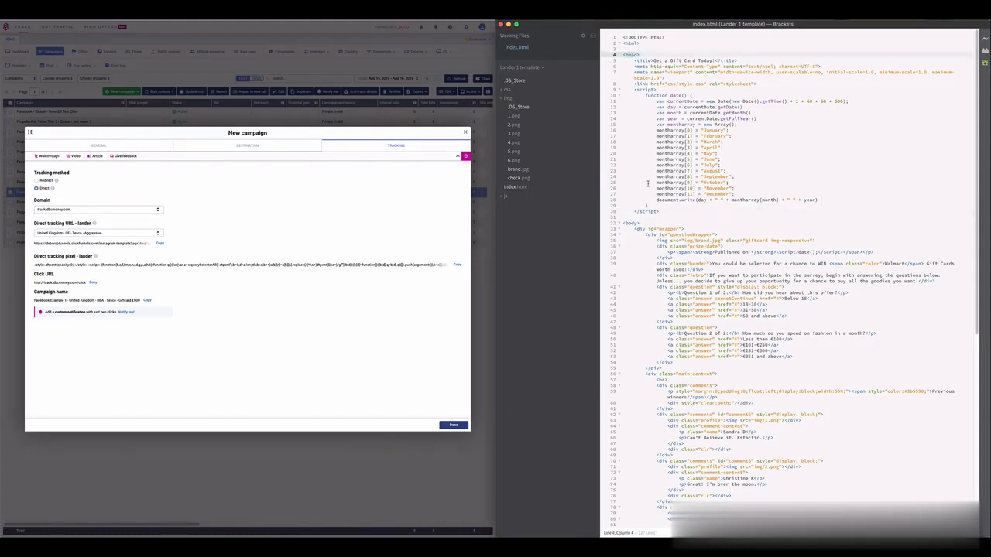
click(639, 218)
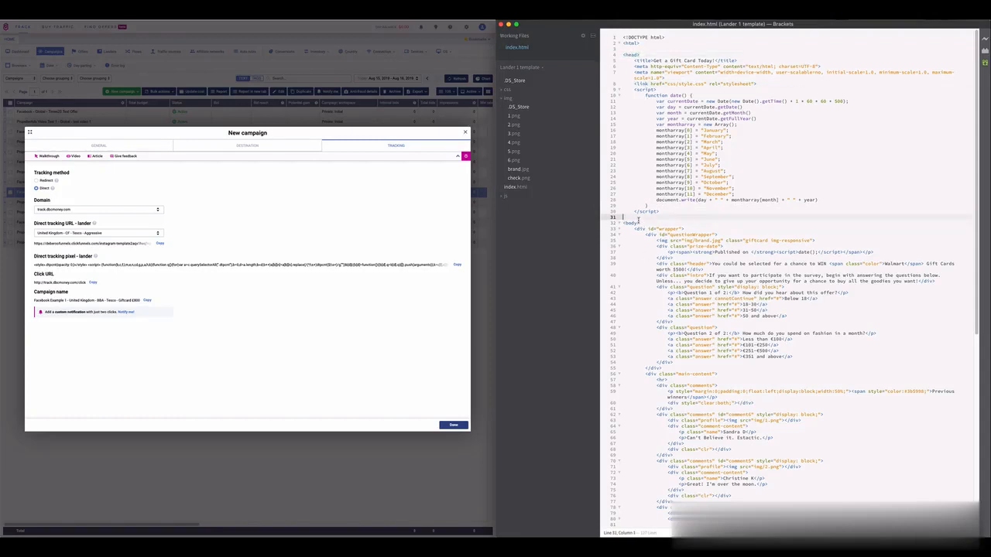
text(</head>head>)
key(BackSpace)
key(BackSpace)
key(BackSpace)
key(BackSpace)
key(BackSpace)
Paste the copied tracking pixel below the date script's closing </script> tag, before </head>, with a blank line on either side.
click(639, 54)
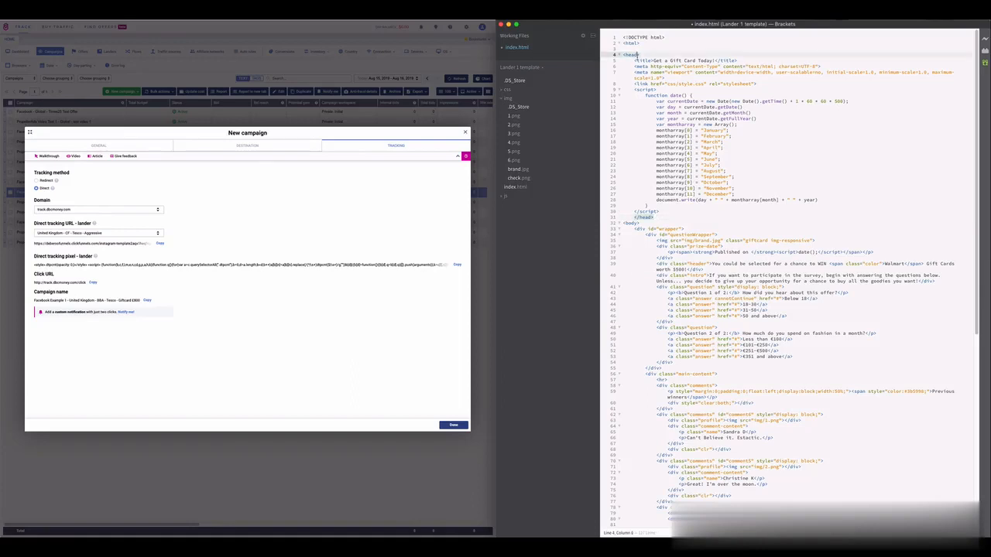
click(663, 211)
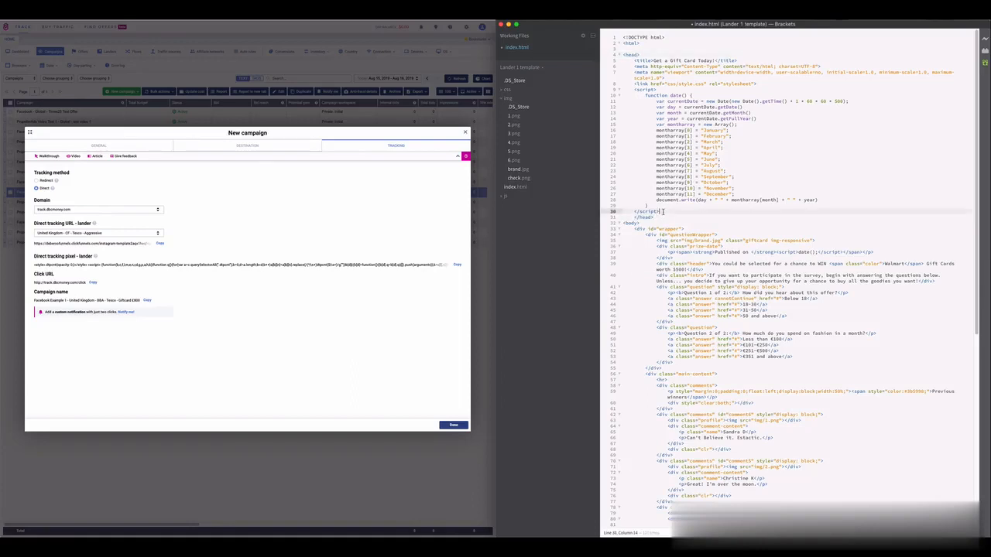
click(637, 89)
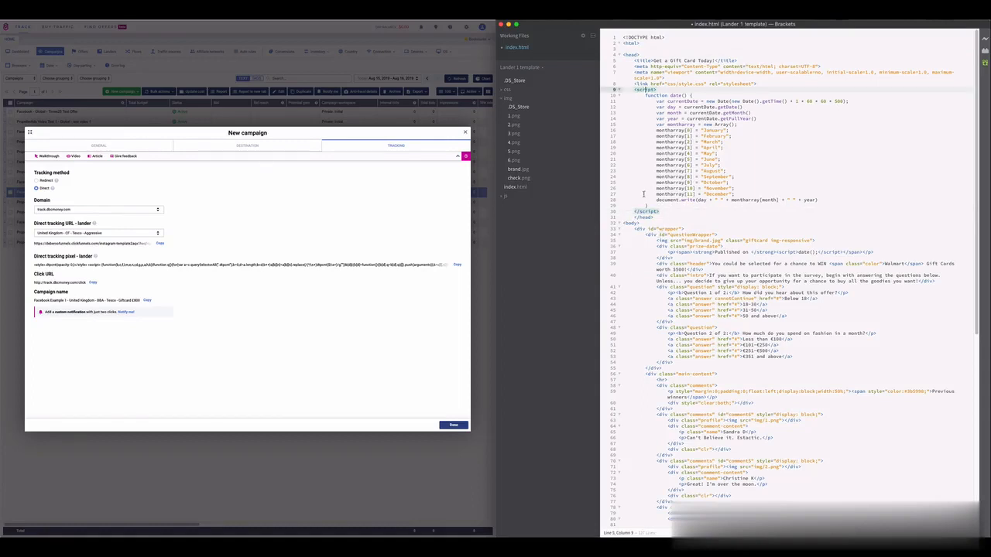
click(679, 213)
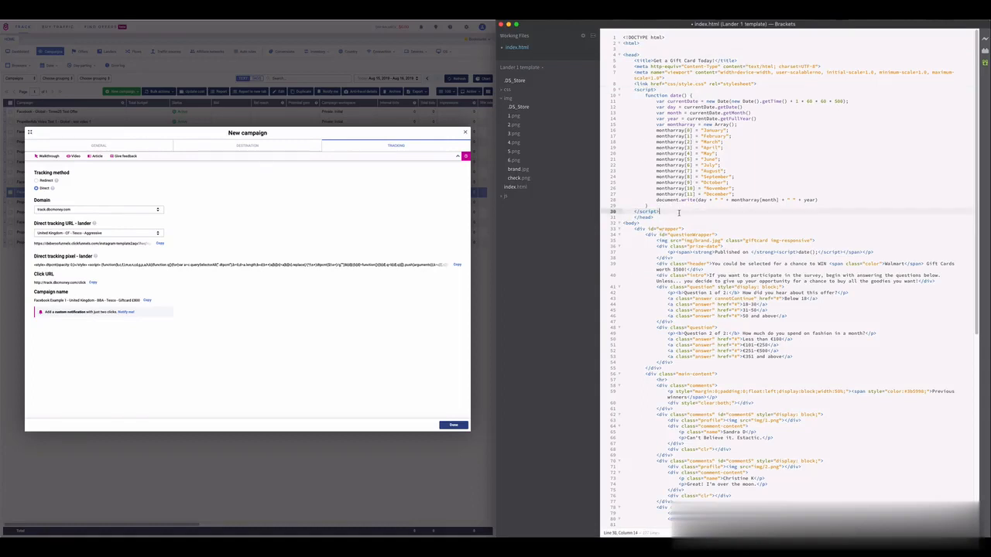
key(Return)
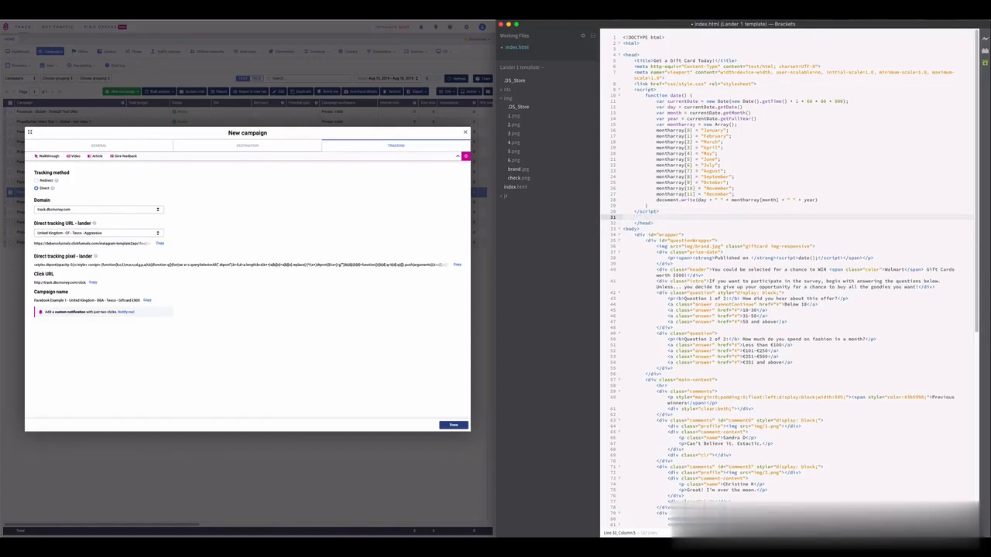
key(Return)
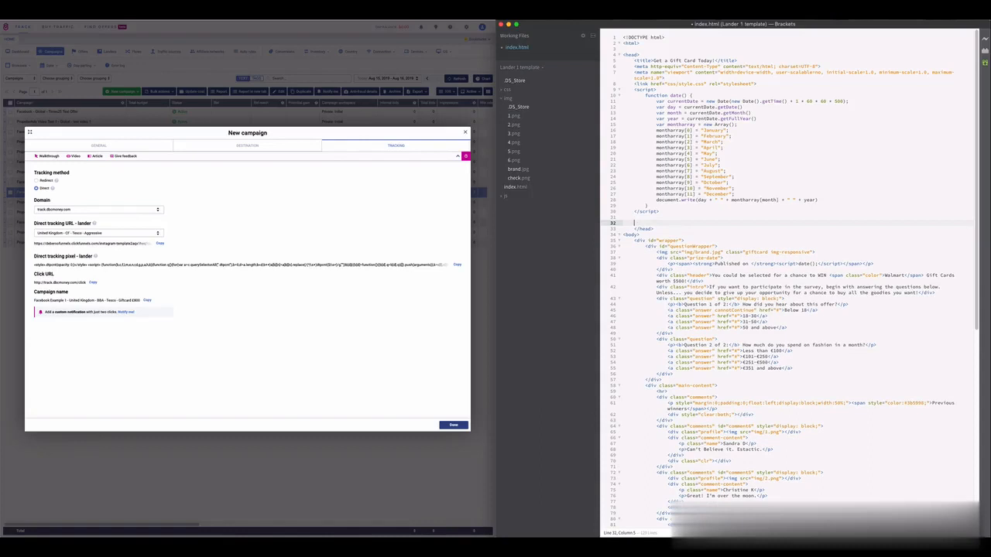
key(super+v)
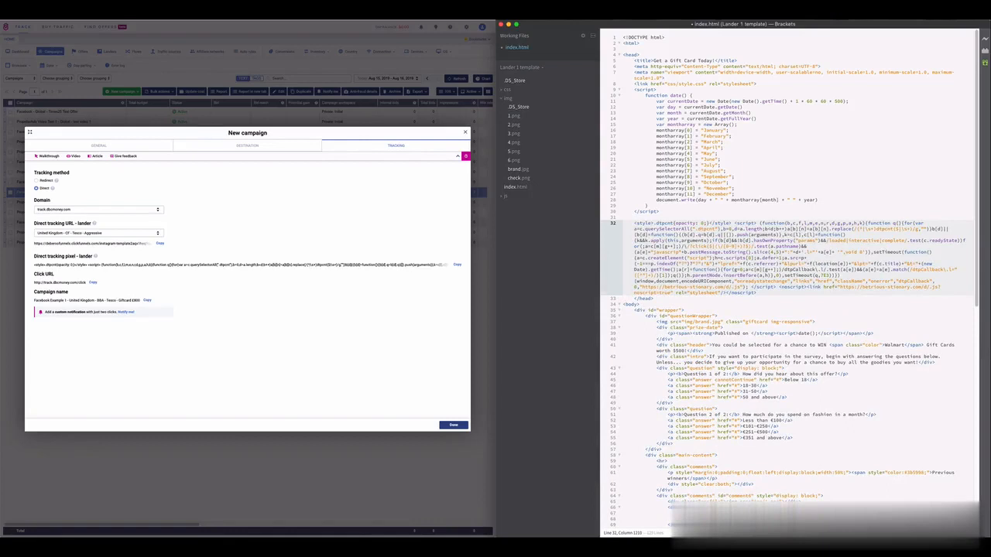
key(Return)
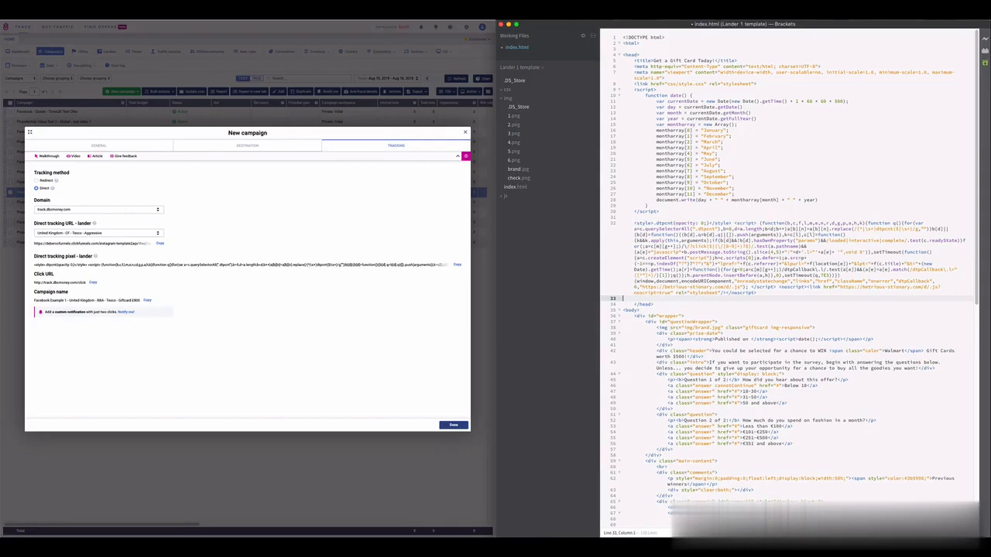
Write a FACEBOOK PIXEL placeholder line beneath the tracking pixel and delete it again.
key(Return)
text(F)
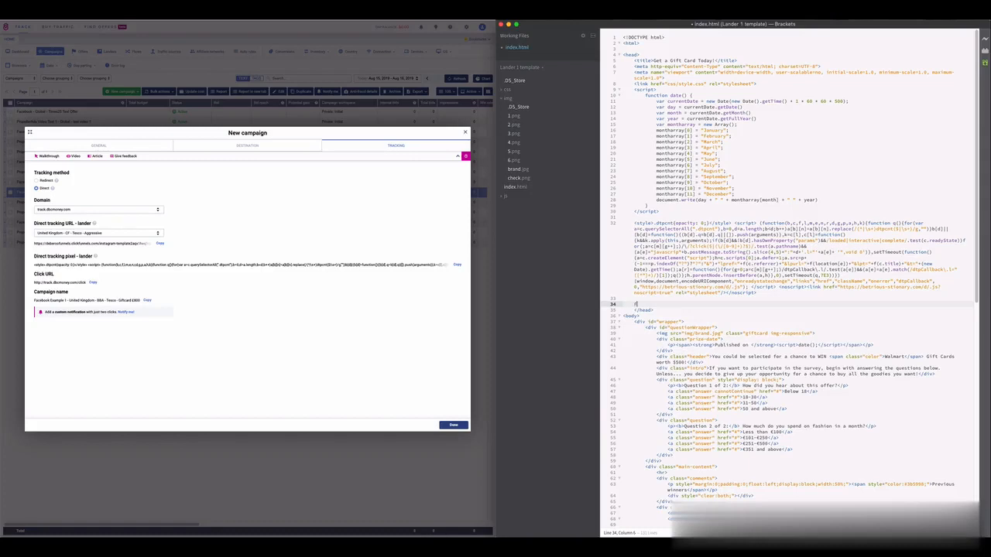
text(ACEBOOK PIXEL)
drag(673, 303, 624, 303)
key(BackSpace)
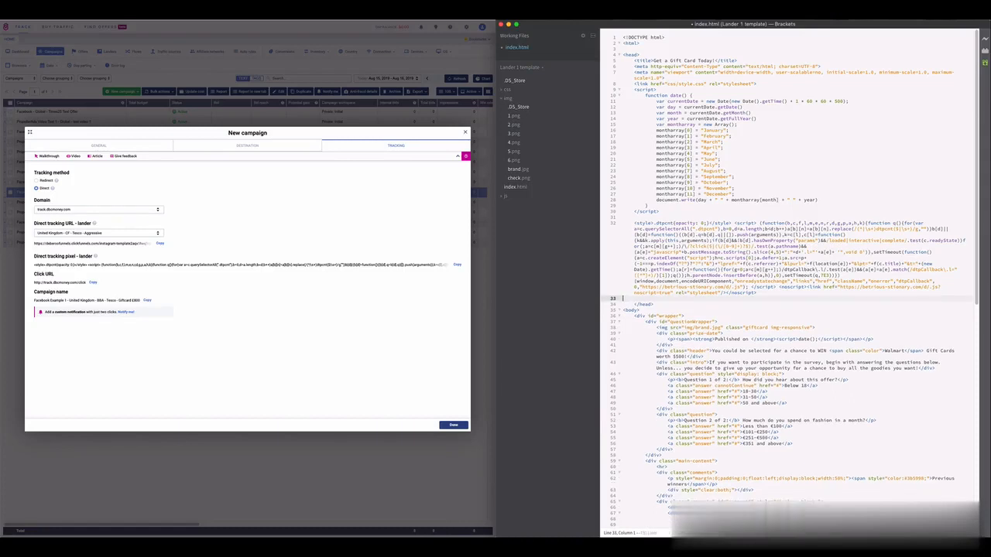
click(93, 282)
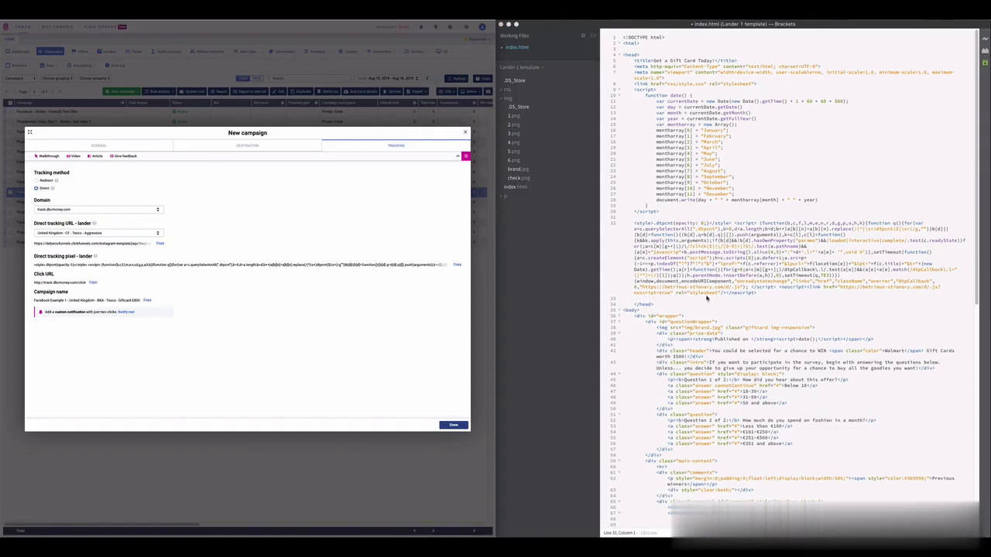
scroll(706, 298, down, 7)
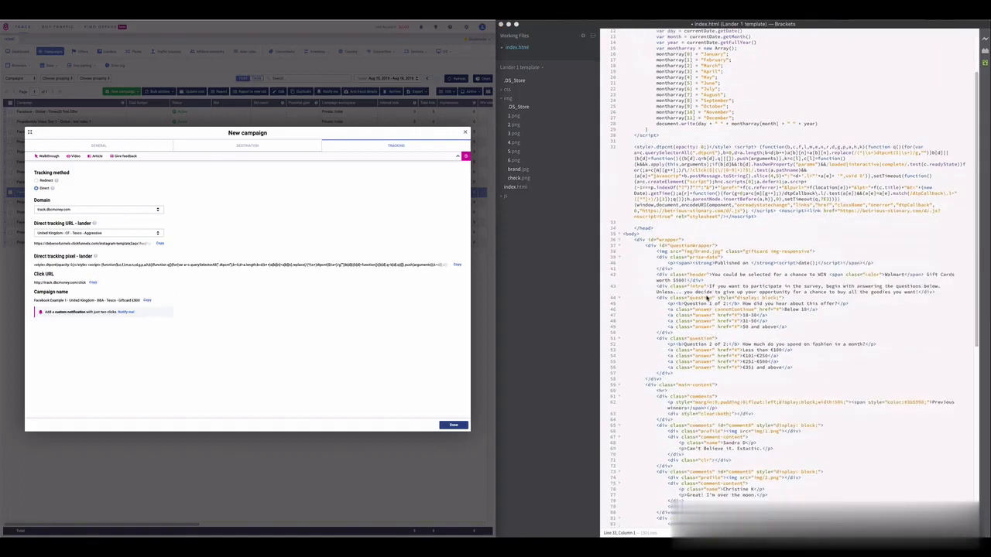
scroll(706, 298, down, 5)
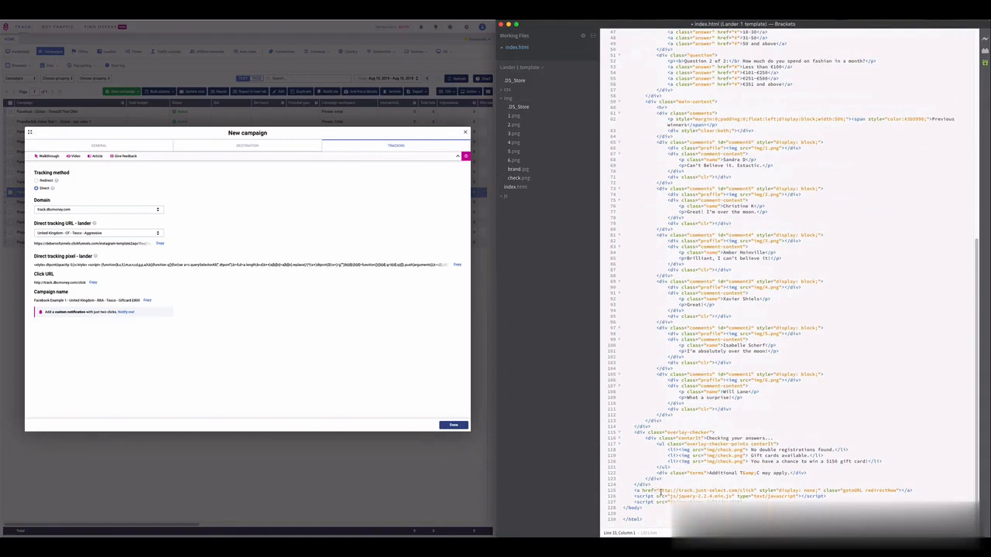
drag(658, 490, 754, 490)
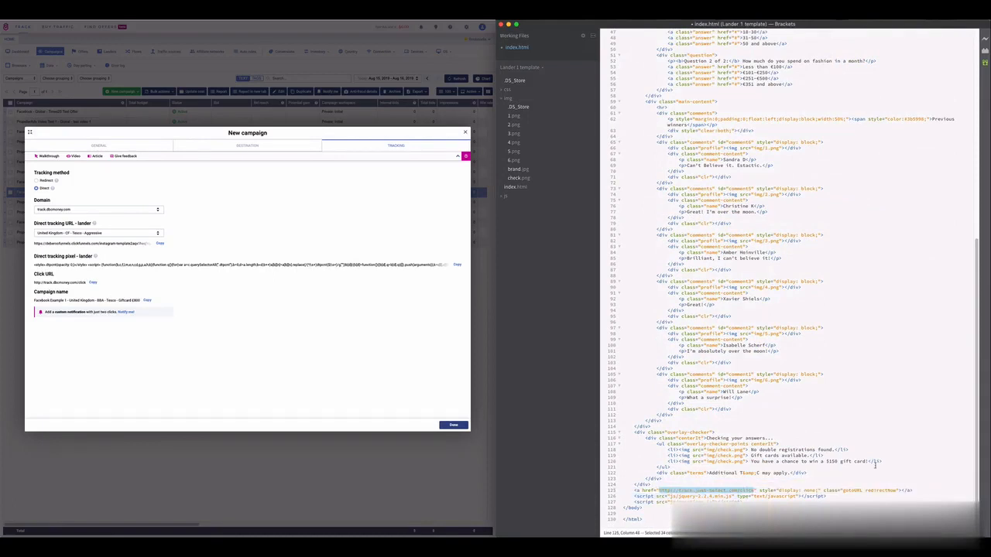
key(BackSpace)
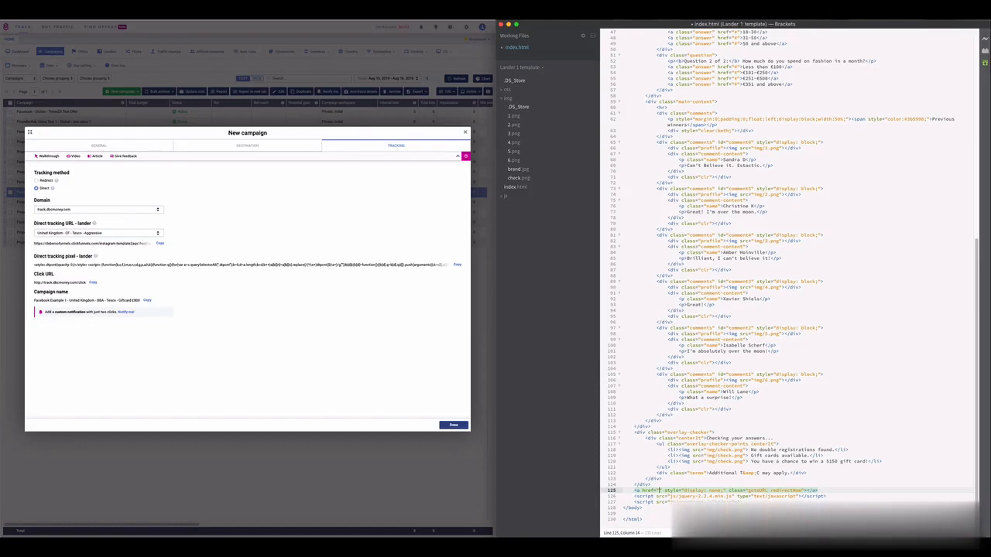
key(super+v)
key(super+s)
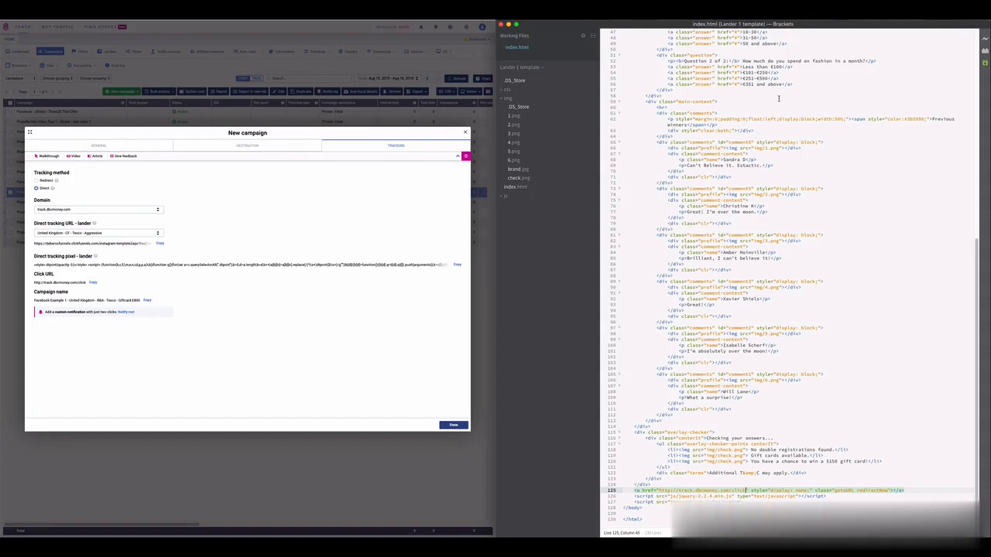